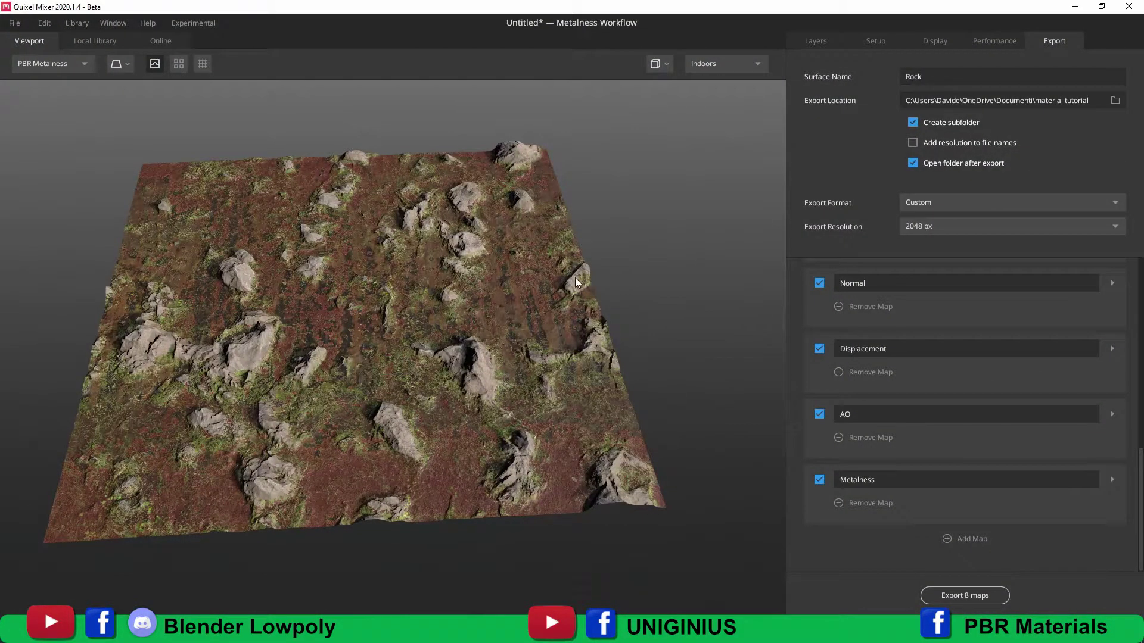
Step: Review the maps listed for export, from Albedo through Metalness
{"action": "left_click_drag", "start_coordinate": [634, 370], "coordinate": [474, 374]}
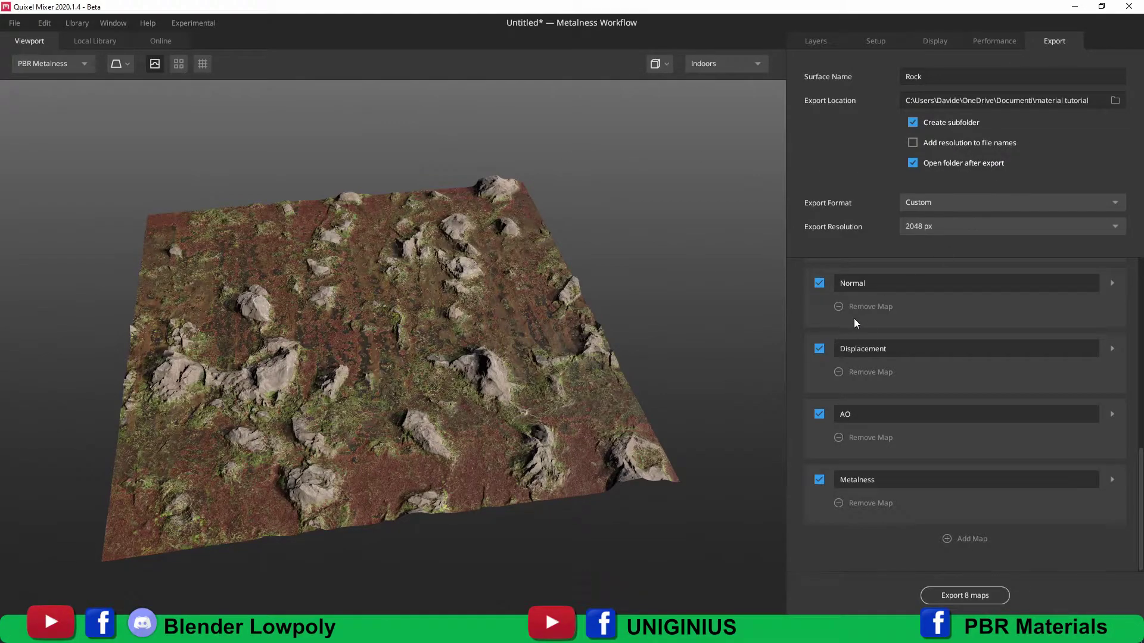
{"action": "scroll", "coordinate": [901, 325], "scroll_direction": "up", "scroll_amount": 5}
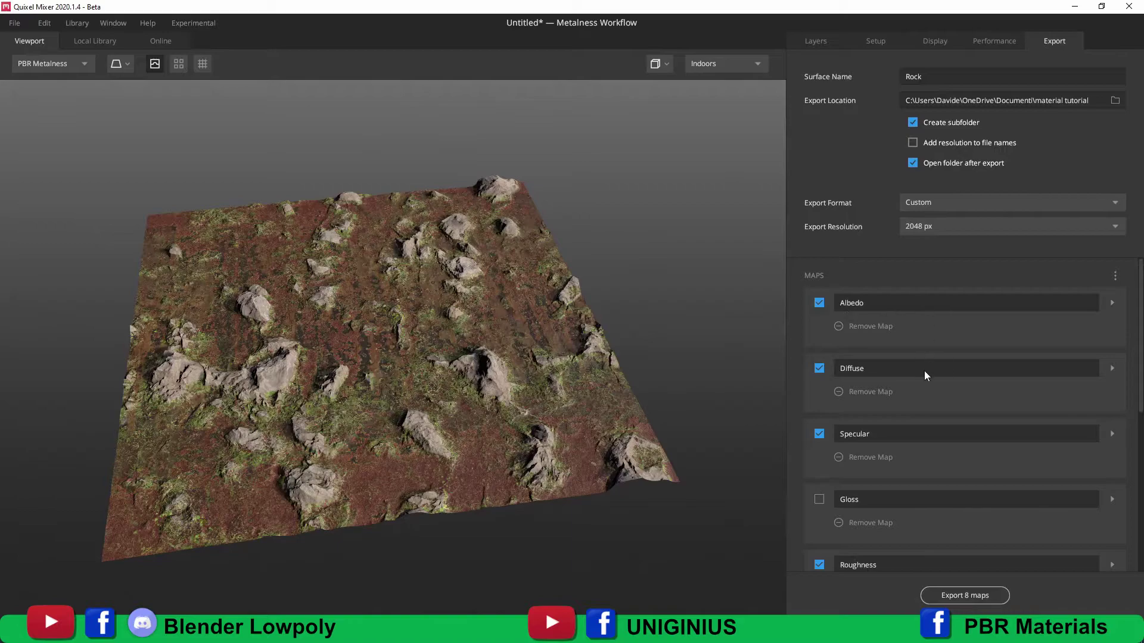
{"action": "scroll", "coordinate": [893, 346], "scroll_direction": "down", "scroll_amount": 2}
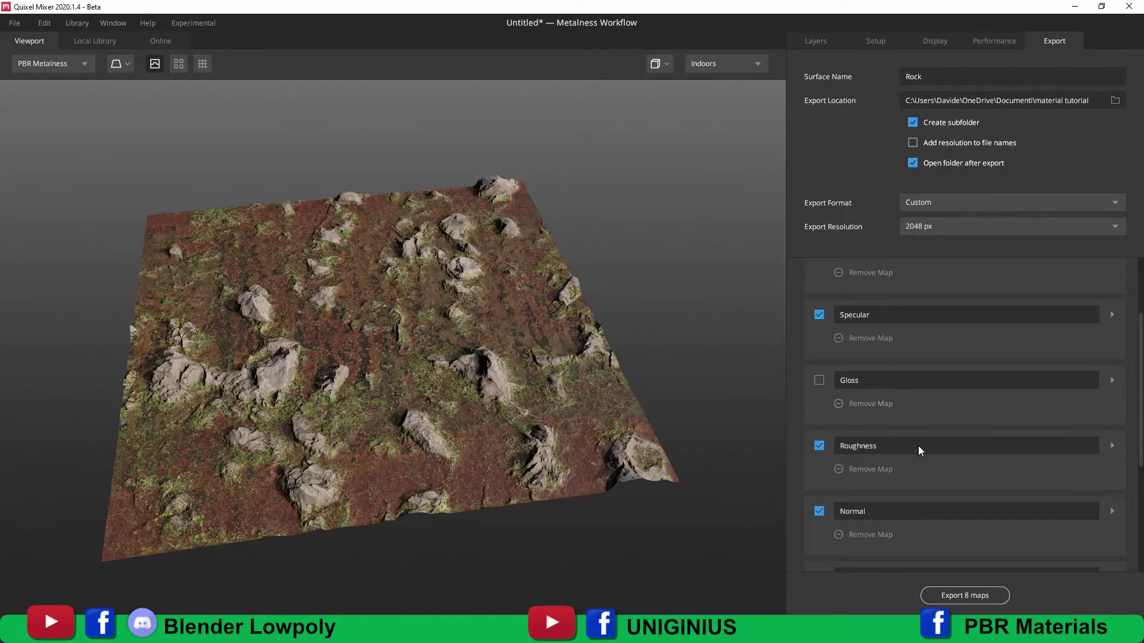
{"action": "scroll", "coordinate": [898, 449], "scroll_direction": "down", "scroll_amount": 3}
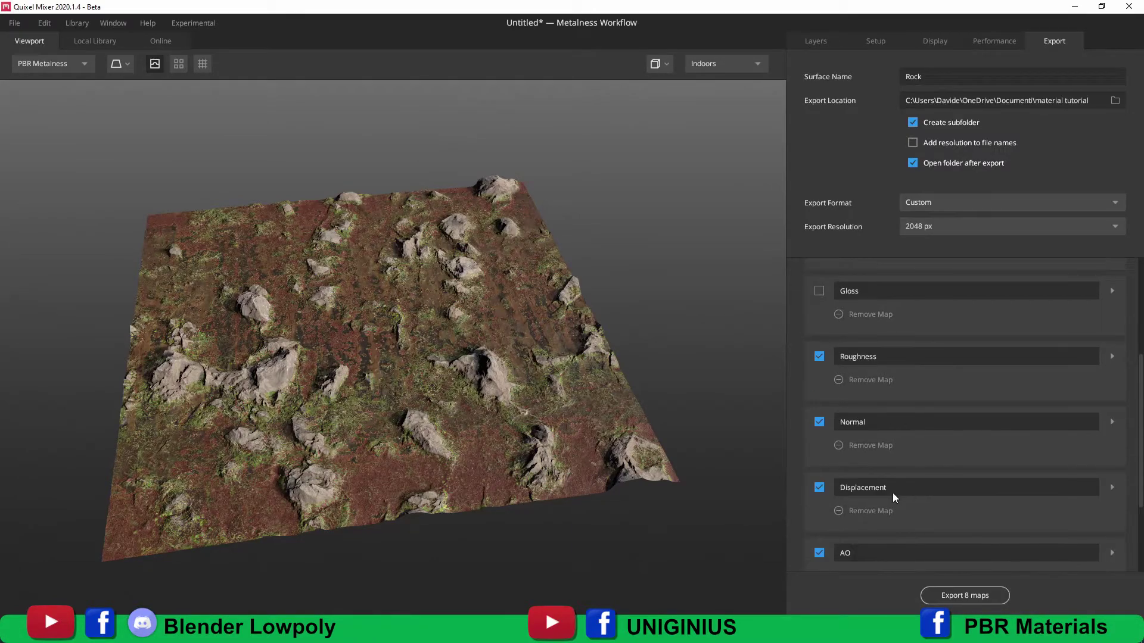
{"action": "scroll", "coordinate": [881, 476], "scroll_direction": "down", "scroll_amount": 1}
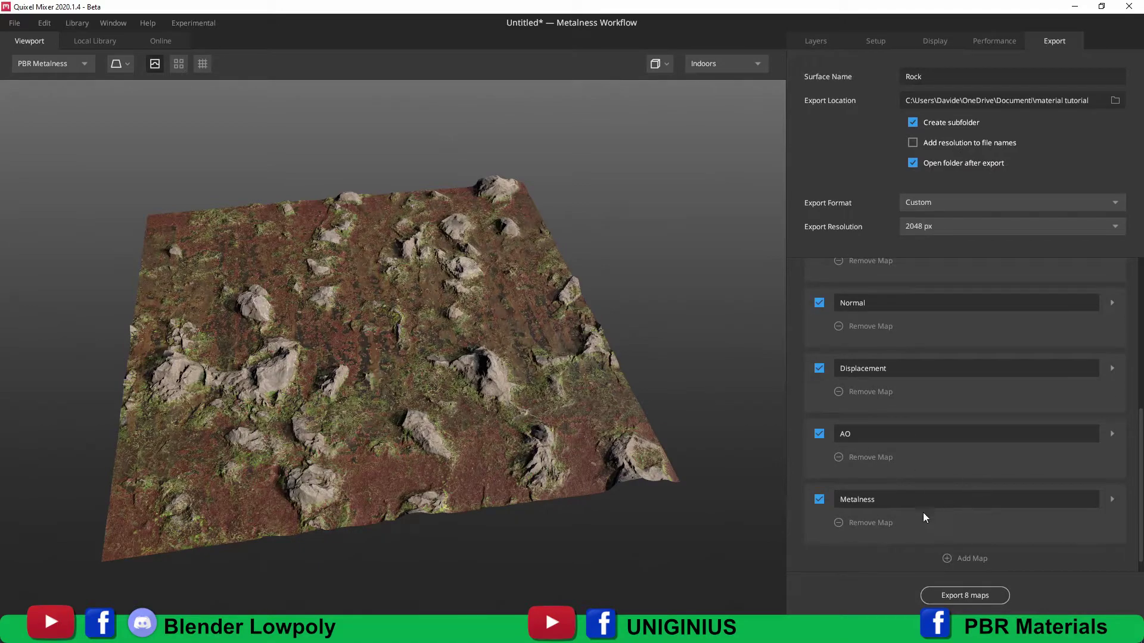
{"action": "scroll", "coordinate": [915, 497], "scroll_direction": "down", "scroll_amount": 1}
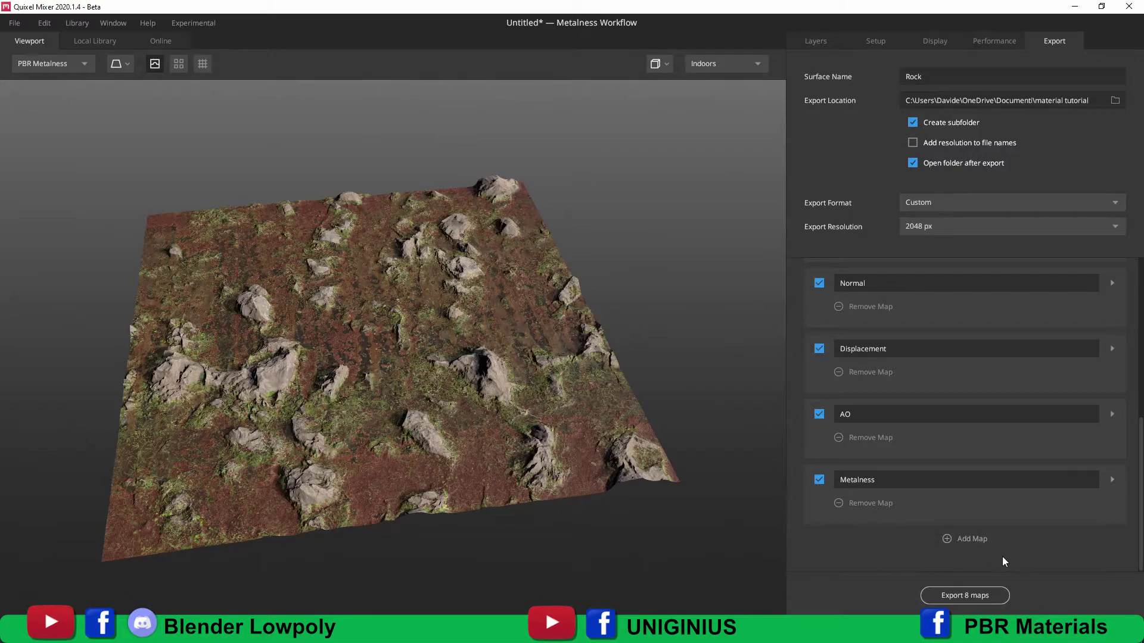
Step: Add an export map named Shading and set its channel layout to RGBA
{"action": "left_click", "coordinate": [972, 540]}
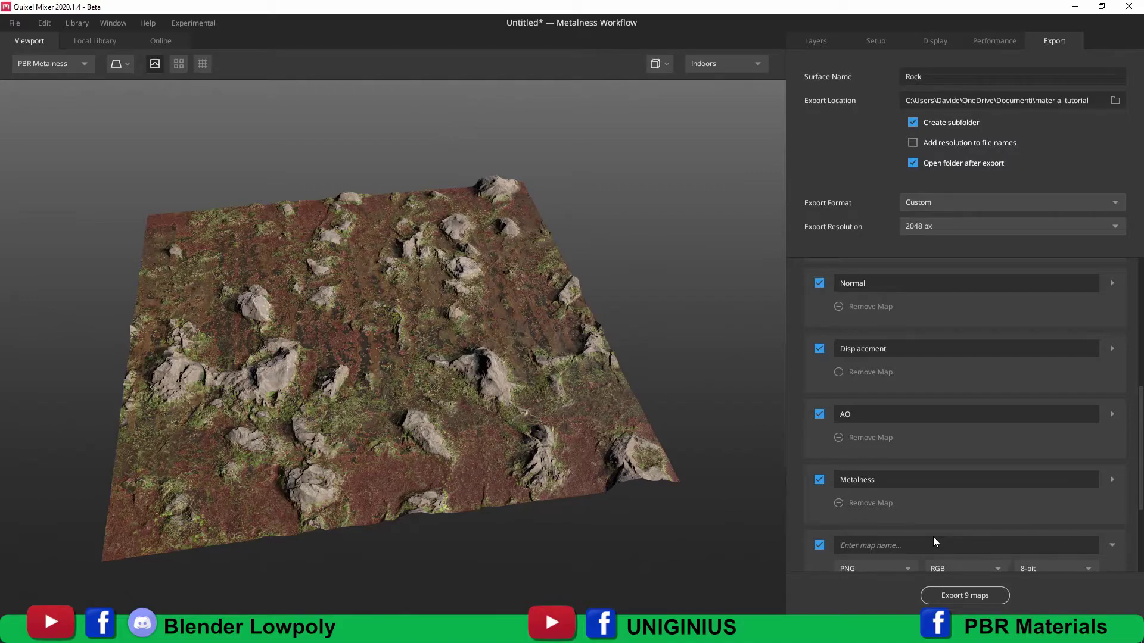
{"action": "type", "text": "Shading"}
{"action": "scroll", "coordinate": [934, 536], "scroll_direction": "down", "scroll_amount": 2}
{"action": "left_click", "coordinate": [945, 450]}
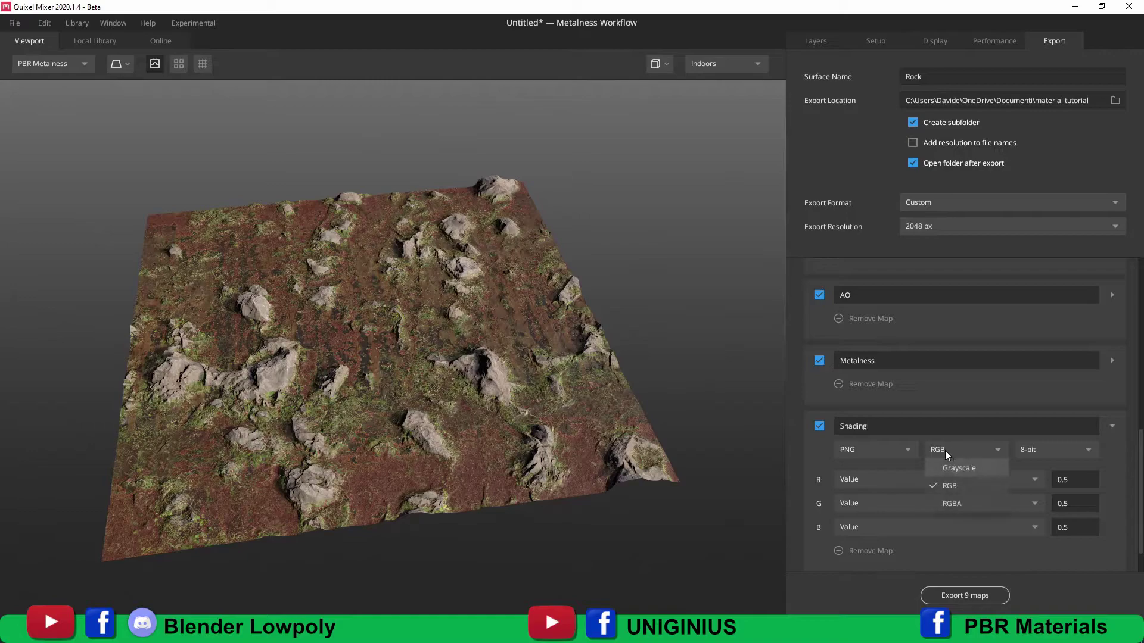
{"action": "left_click", "coordinate": [952, 504]}
{"action": "scroll", "coordinate": [846, 411], "scroll_direction": "down", "scroll_amount": 1}
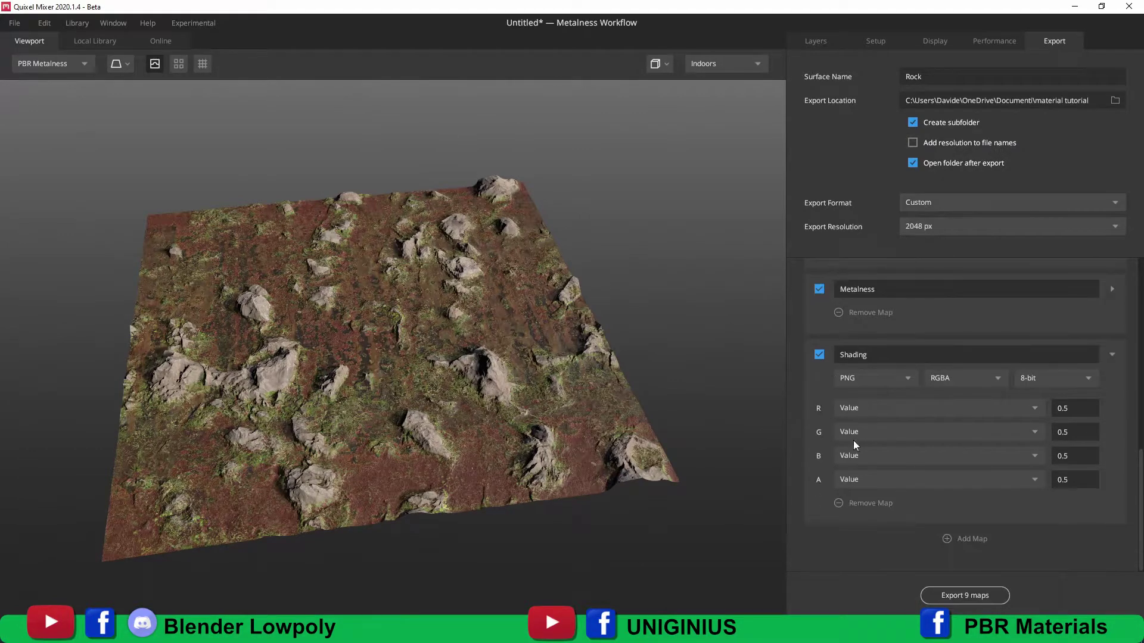
Step: Set the Shading map's channels to Metalness for R, Roughness for G and Gloss for B
{"action": "left_click", "coordinate": [848, 408]}
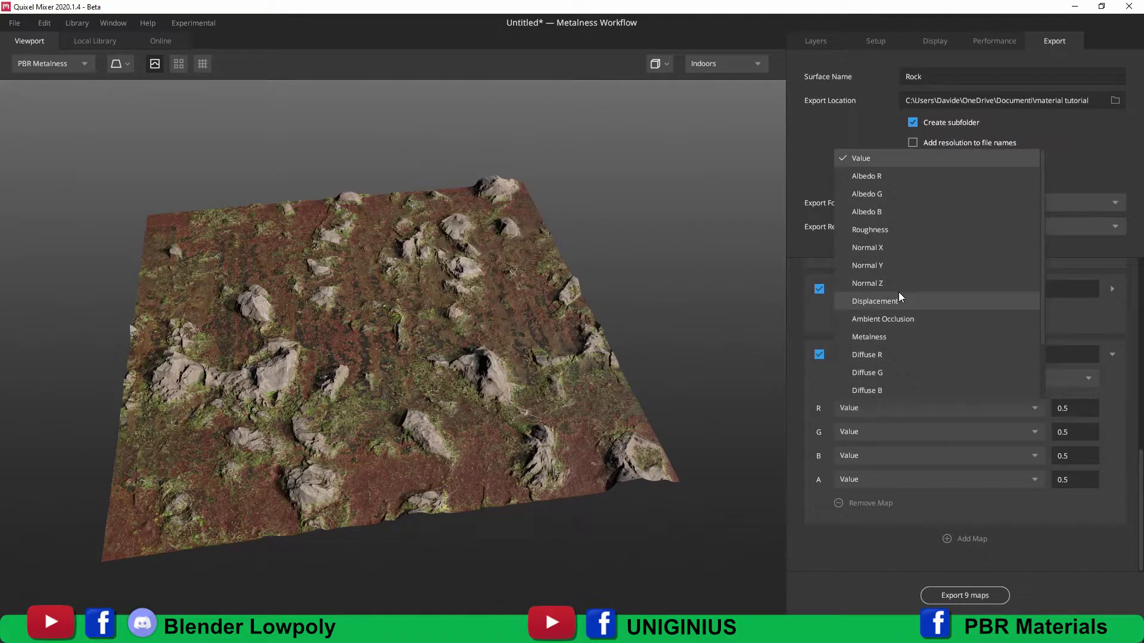
{"action": "scroll", "coordinate": [900, 298], "scroll_direction": "down", "scroll_amount": 3}
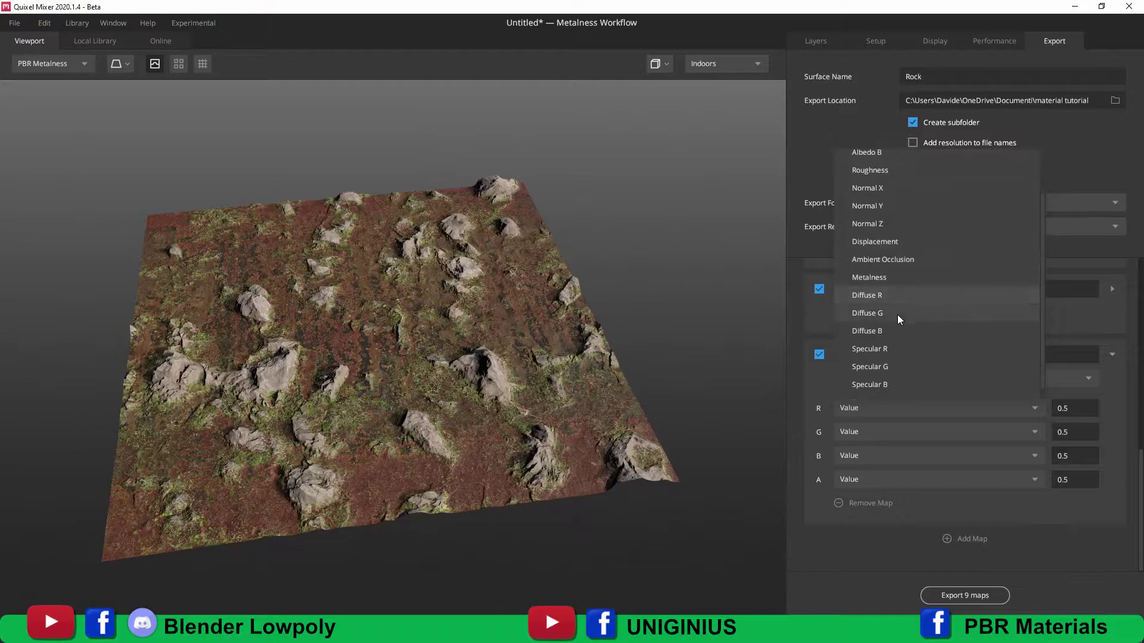
{"action": "scroll", "coordinate": [881, 354], "scroll_direction": "up", "scroll_amount": 3}
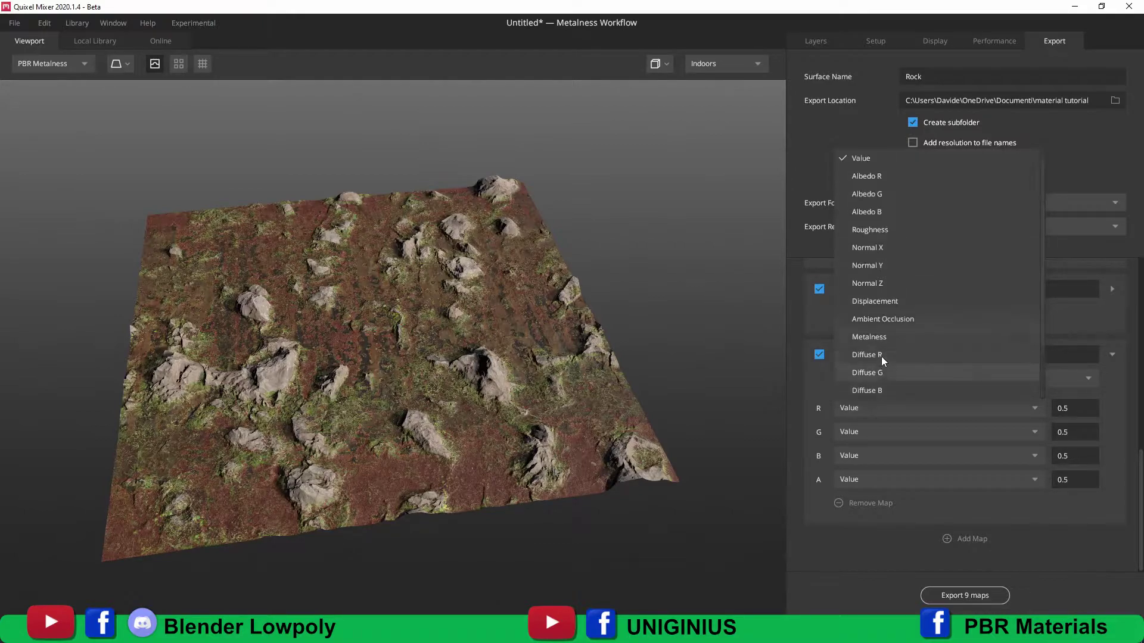
{"action": "left_click", "coordinate": [902, 342]}
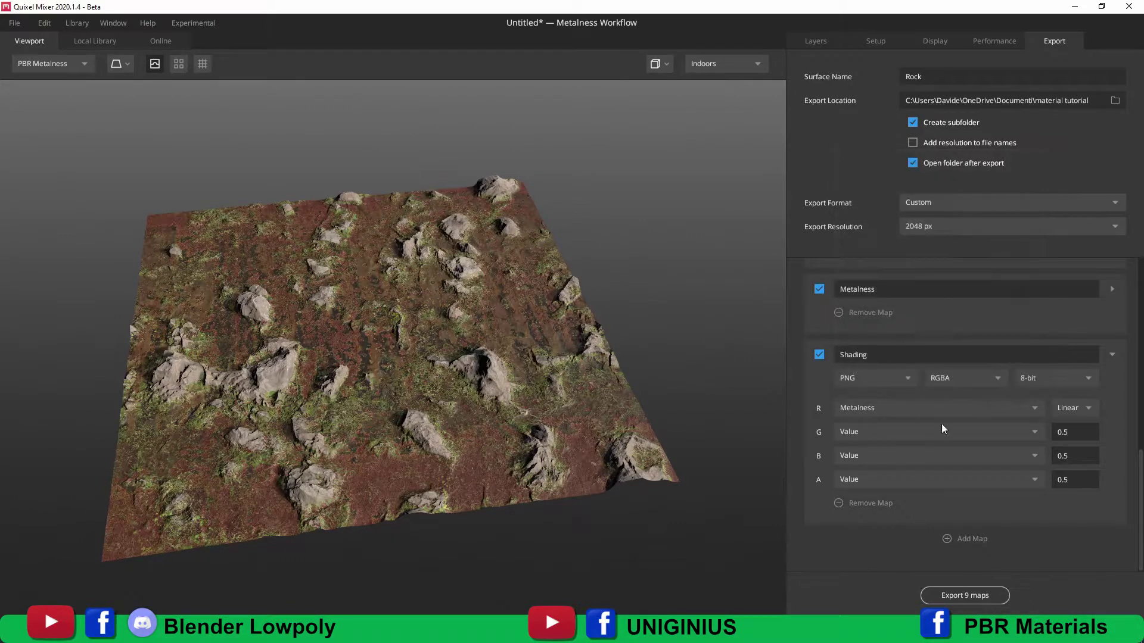
{"action": "left_click", "coordinate": [884, 429]}
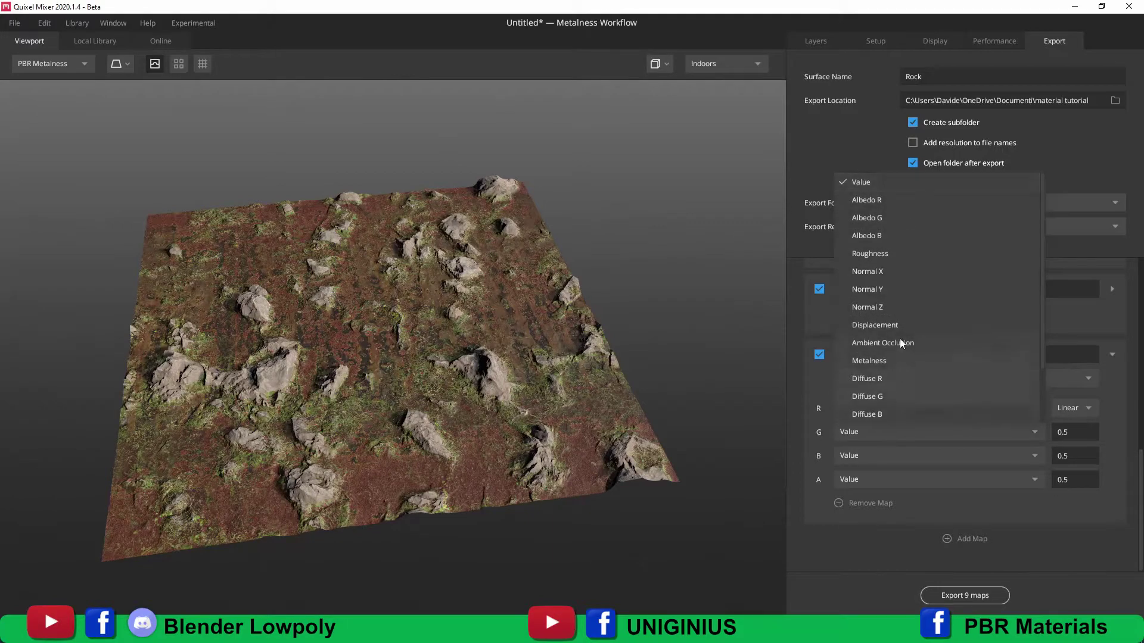
{"action": "left_click", "coordinate": [888, 252]}
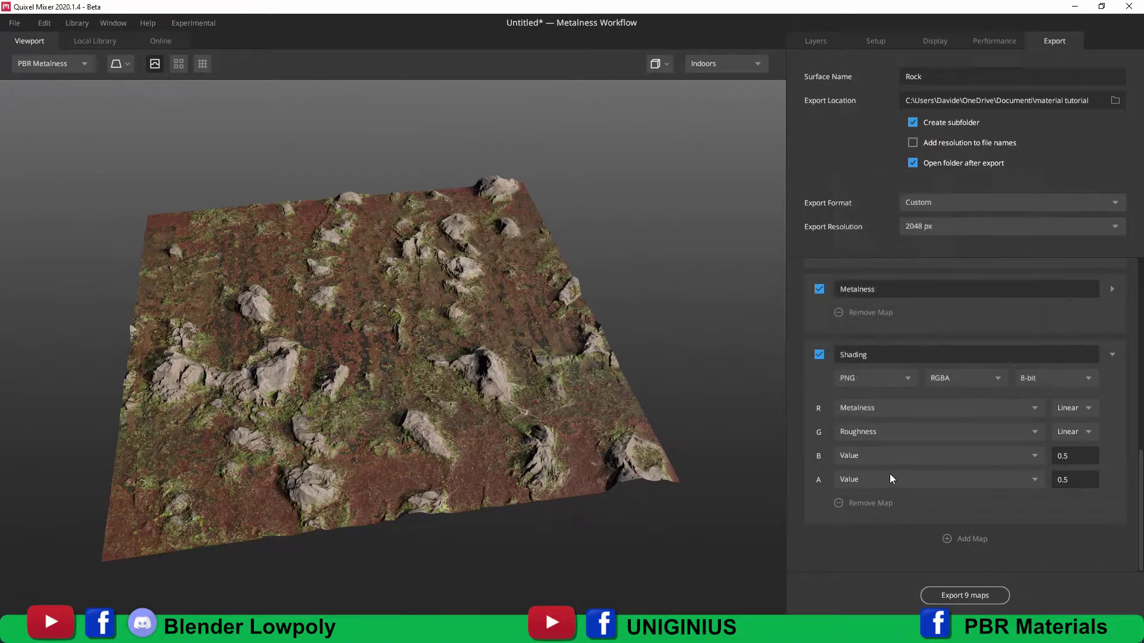
{"action": "left_click", "coordinate": [858, 456]}
{"action": "scroll", "coordinate": [895, 385], "scroll_direction": "down", "scroll_amount": 1}
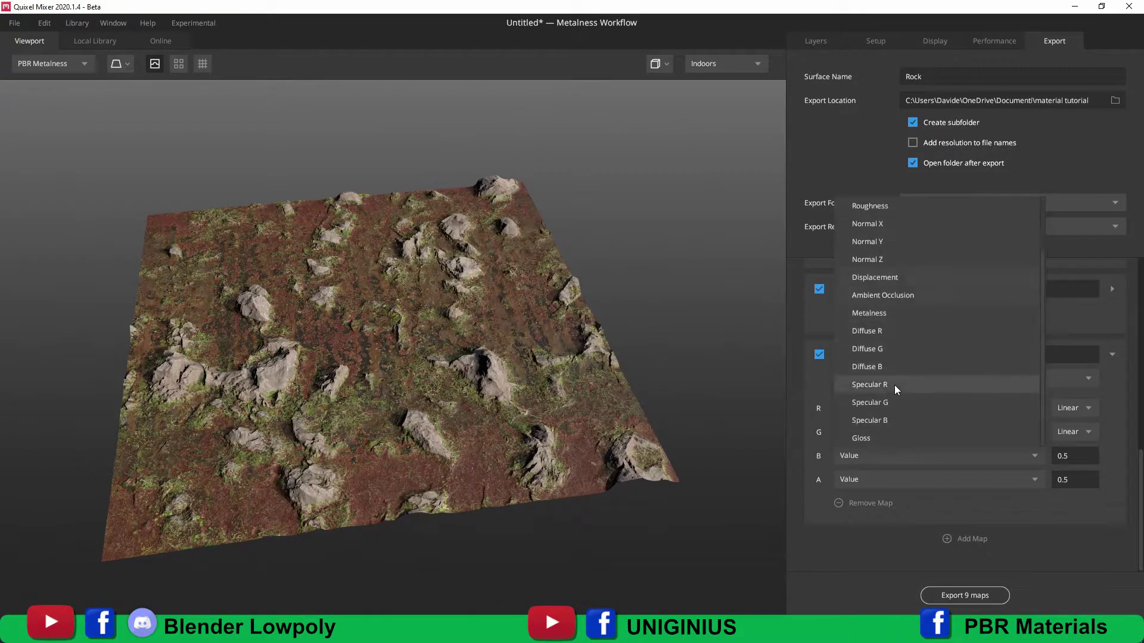
{"action": "left_click", "coordinate": [867, 438]}
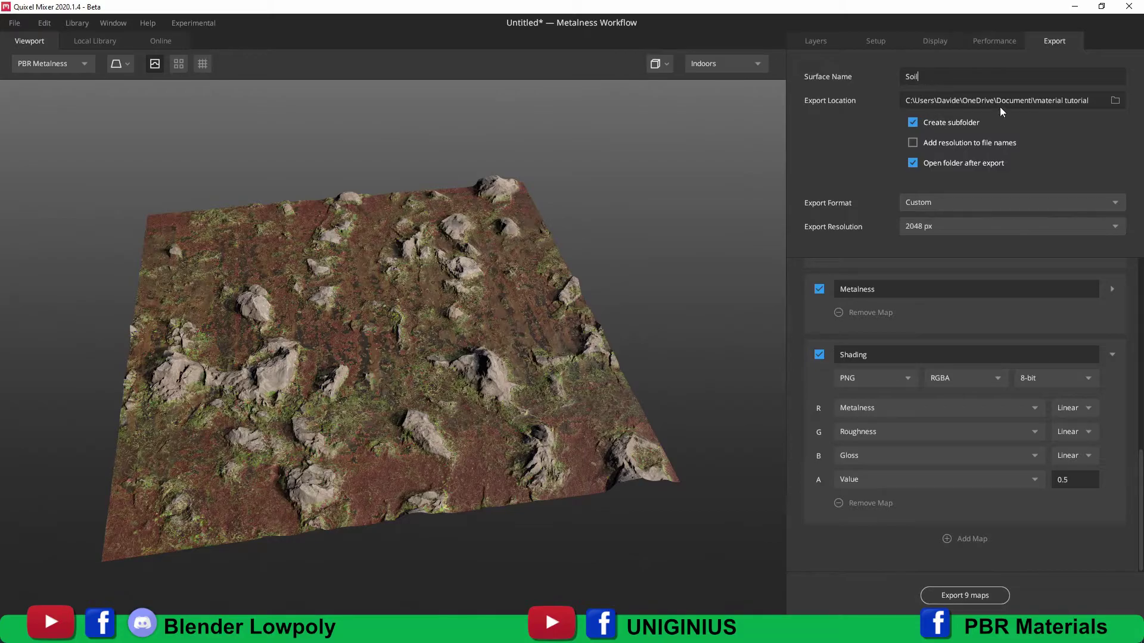
Step: Create a Soil folder inside material tutorial as the export location, and export the maps
{"action": "left_click", "coordinate": [1115, 100]}
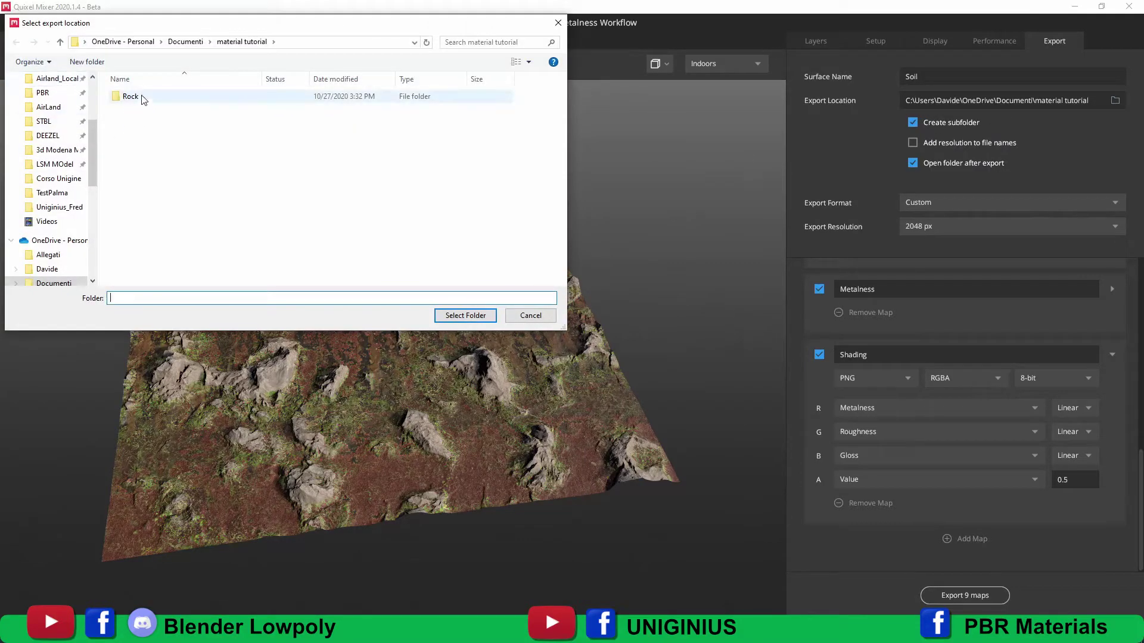
{"action": "left_click", "coordinate": [87, 62]}
{"action": "type", "text": "Soil"}
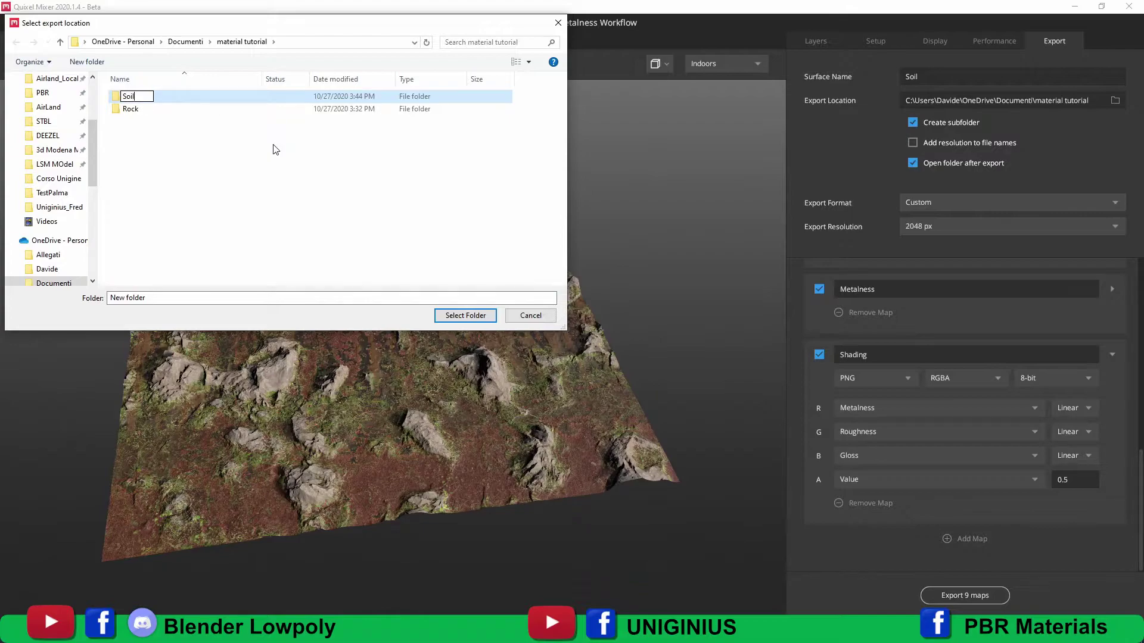
{"action": "key", "text": "Return"}
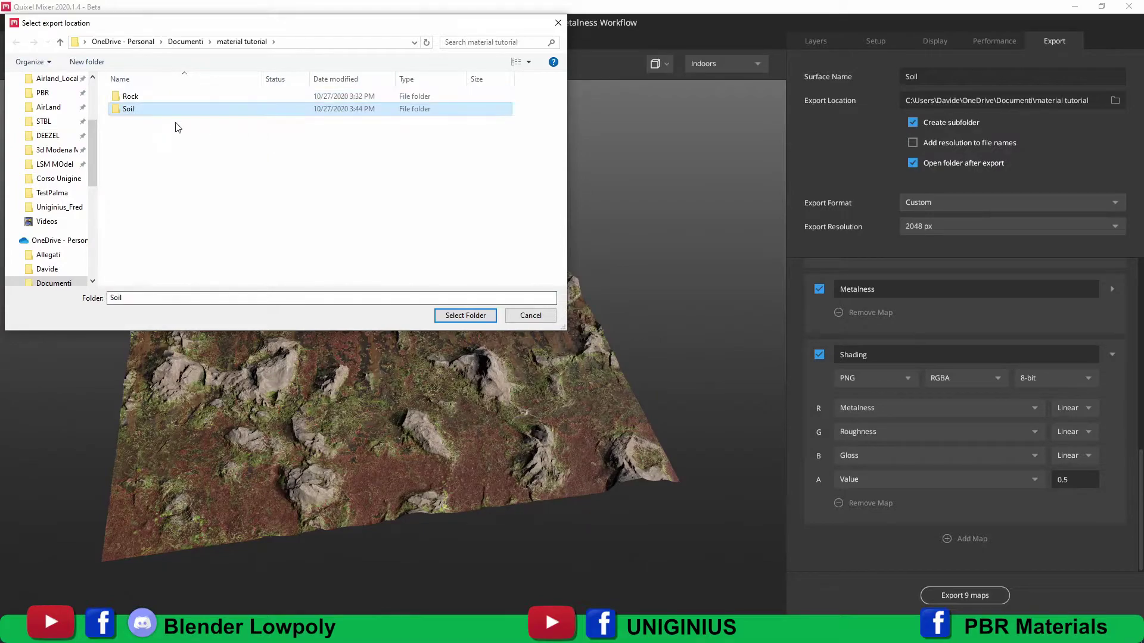
{"action": "double_click", "coordinate": [134, 109]}
{"action": "left_click", "coordinate": [468, 315]}
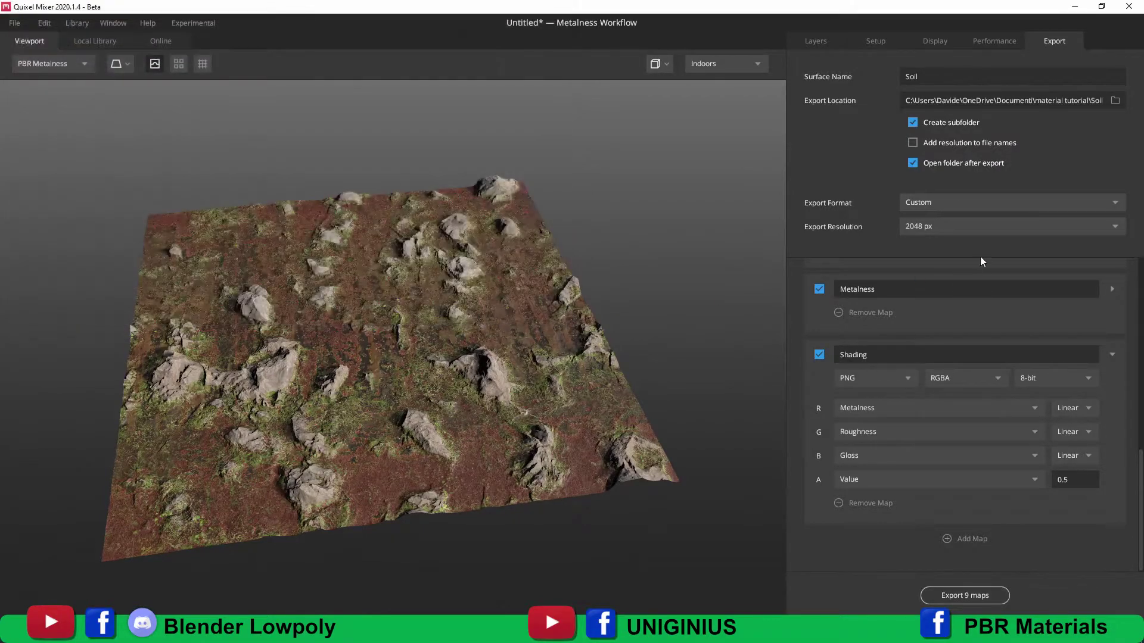
{"action": "left_click", "coordinate": [960, 595]}
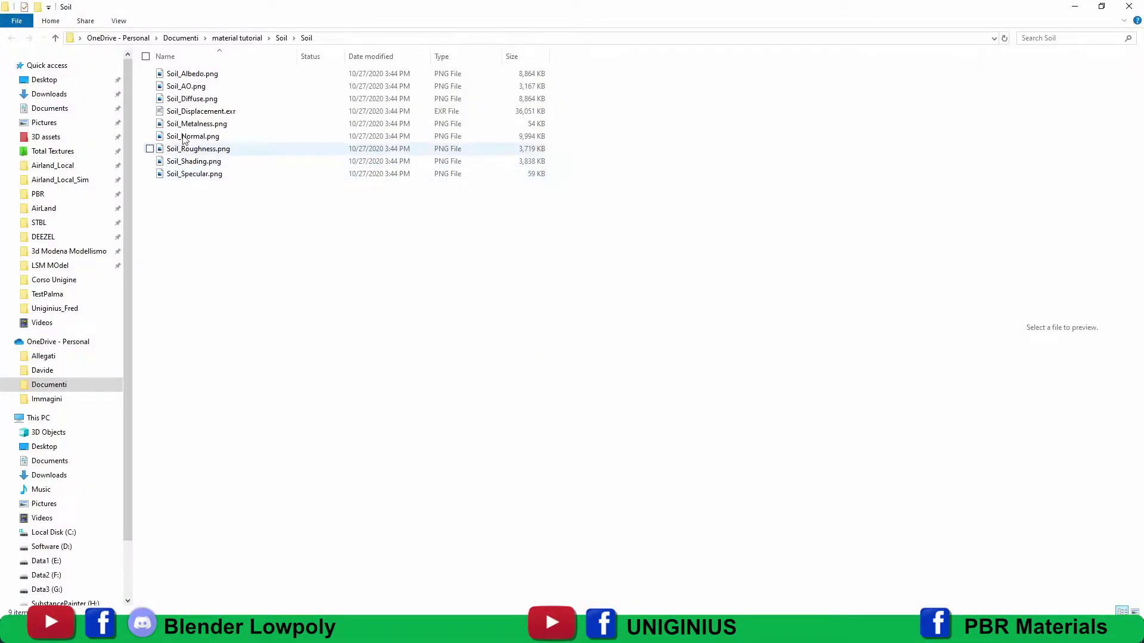
Step: Preview the exported Soil albedo, AO, displacement, normal and shading textures in their folder
{"action": "left_click", "coordinate": [186, 74]}
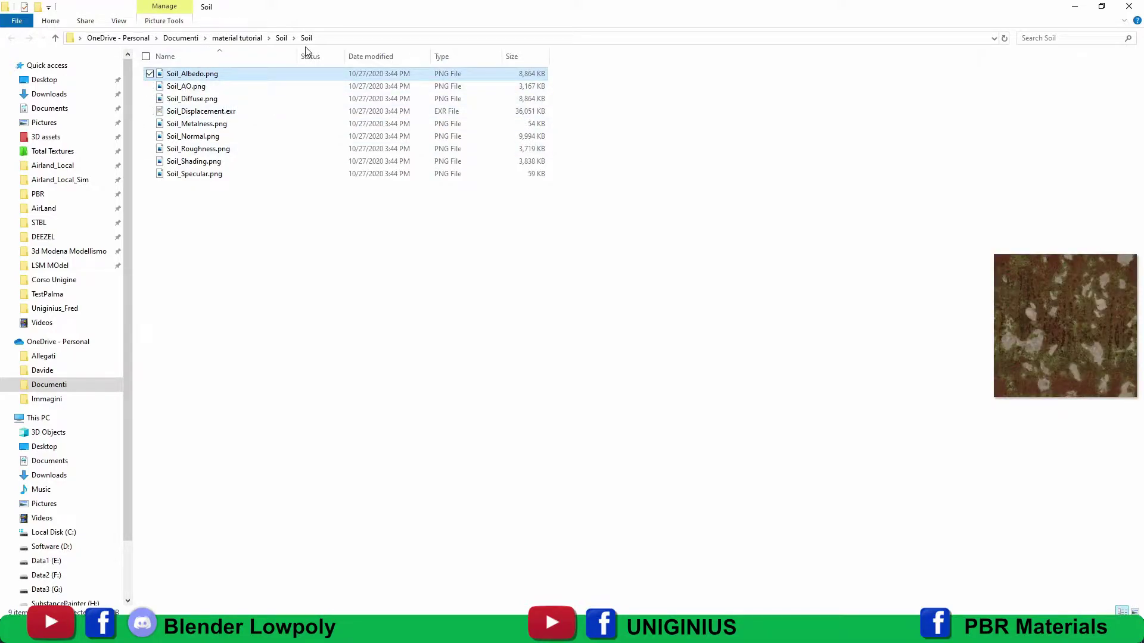
{"action": "left_click", "coordinate": [198, 87]}
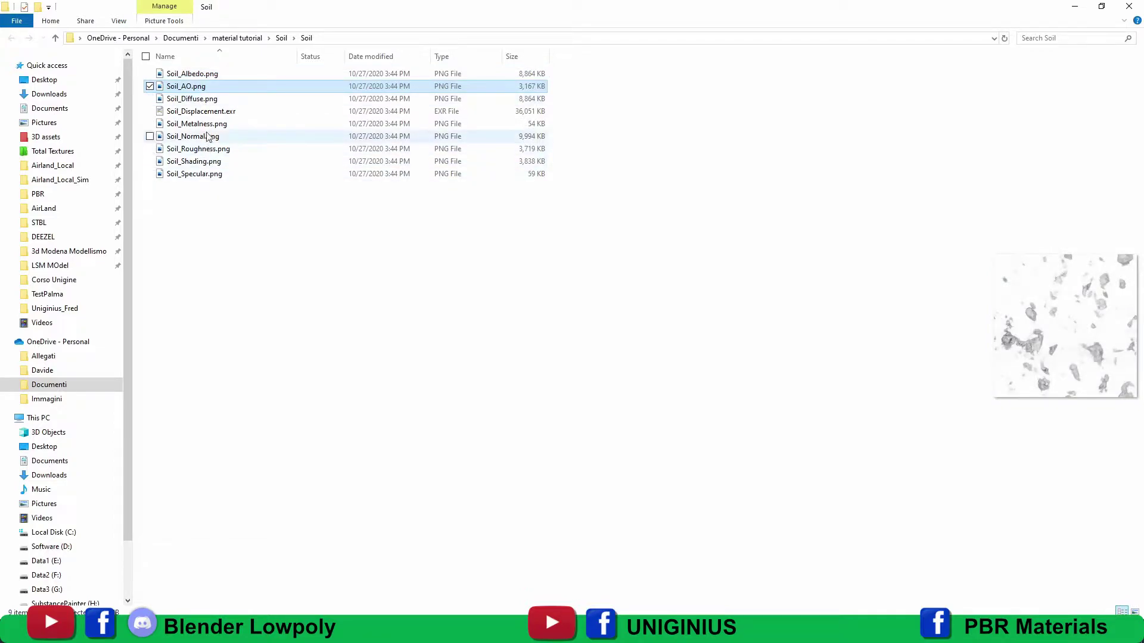
{"action": "left_click", "coordinate": [226, 112]}
{"action": "left_click", "coordinate": [244, 136]}
{"action": "left_click", "coordinate": [232, 161]}
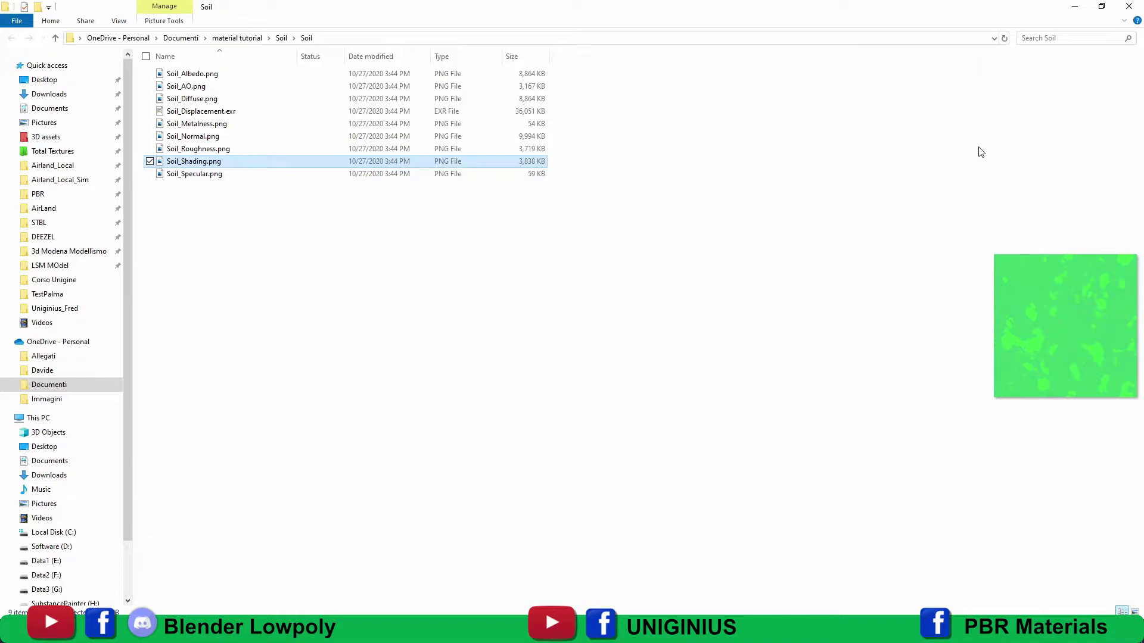
{"action": "left_click_drag", "start_coordinate": [980, 147], "coordinate": [392, 156]}
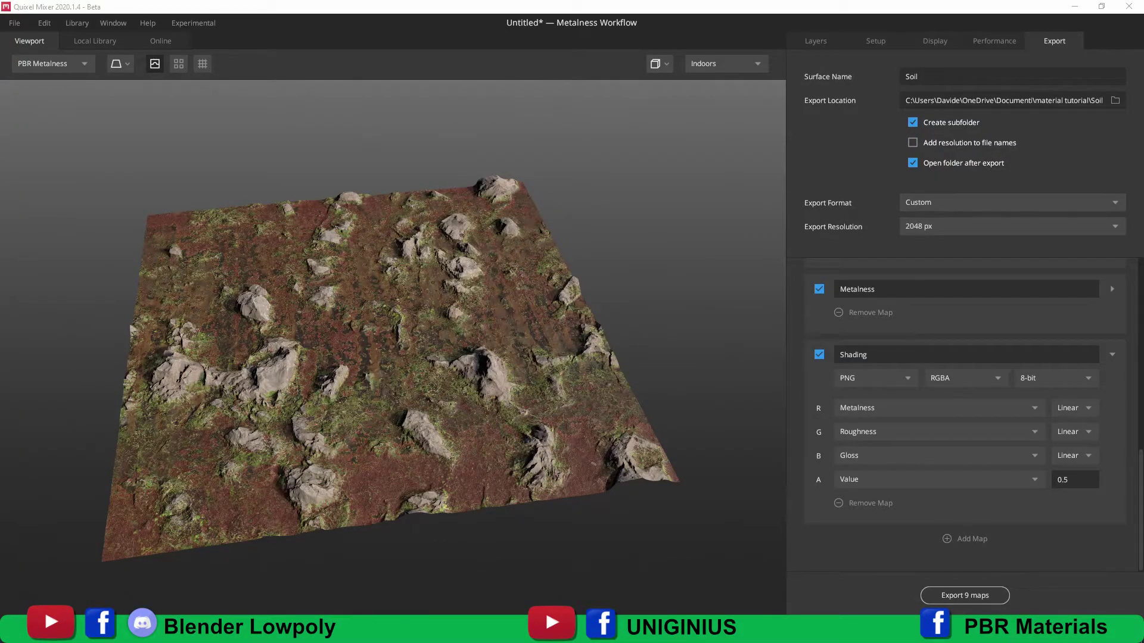
Step: Switch to UnigineEditor and create a child material of mesh_base for the surface of material_ball_1
{"action": "mouse_move", "coordinate": [482, 632]}
{"action": "left_click", "coordinate": [472, 581]}
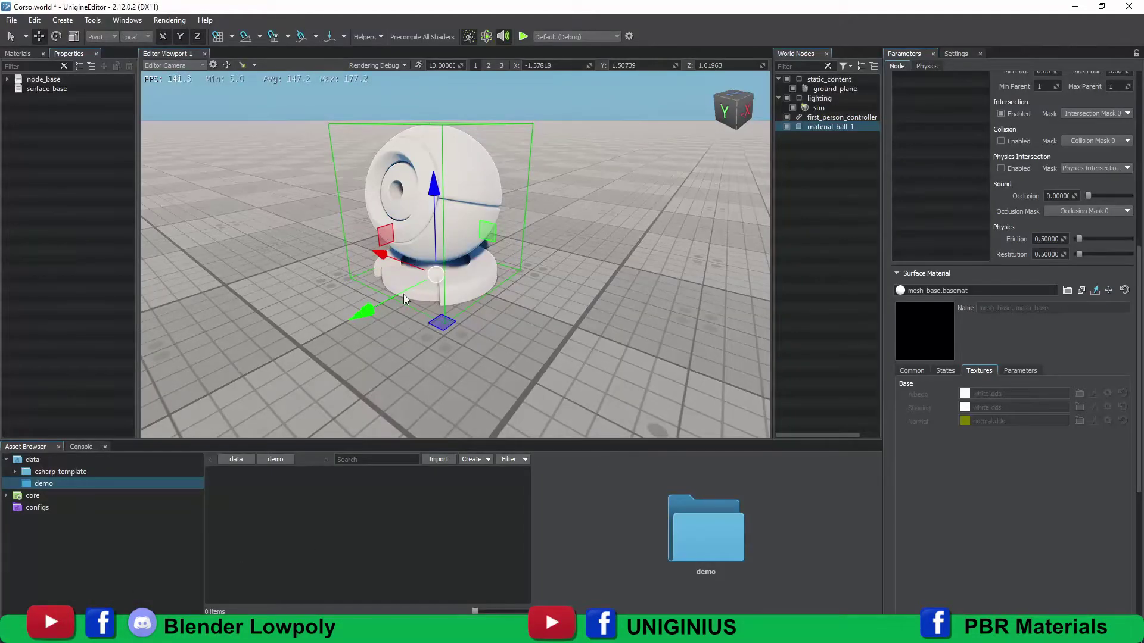
{"action": "right_click_drag", "start_coordinate": [431, 306], "coordinate": [357, 304]}
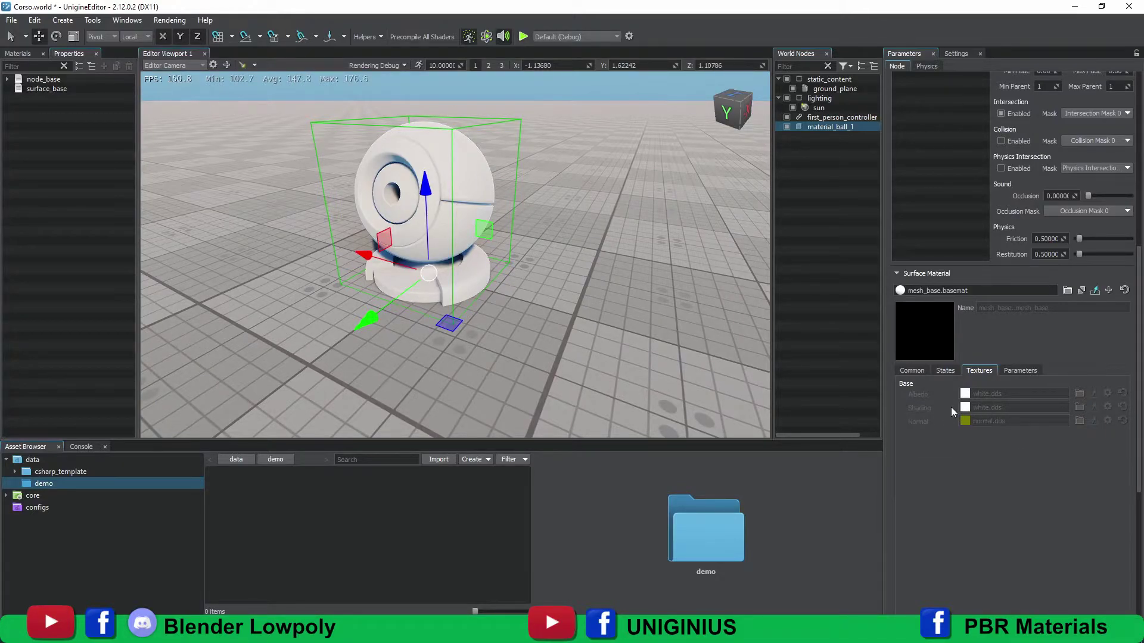
{"action": "left_click", "coordinate": [1109, 291]}
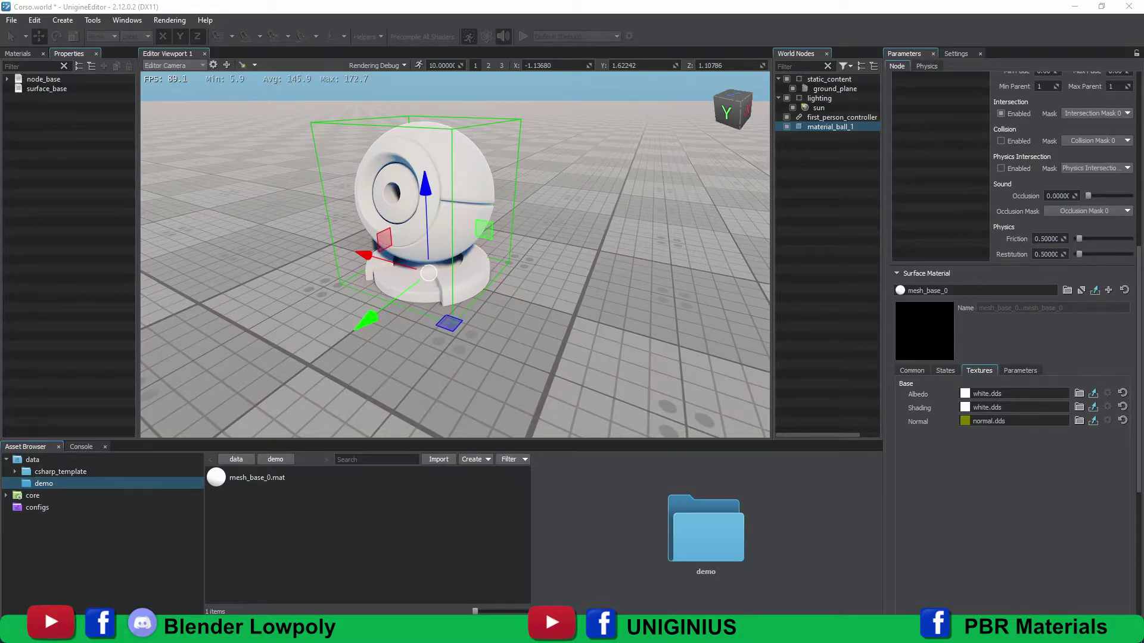
Step: Import the Soil albedo, normal and shading textures into the demo folder and assign them to the material's matching slots, using the normal map preset
{"action": "left_click_drag", "start_coordinate": [0, 251], "coordinate": [276, 532]}
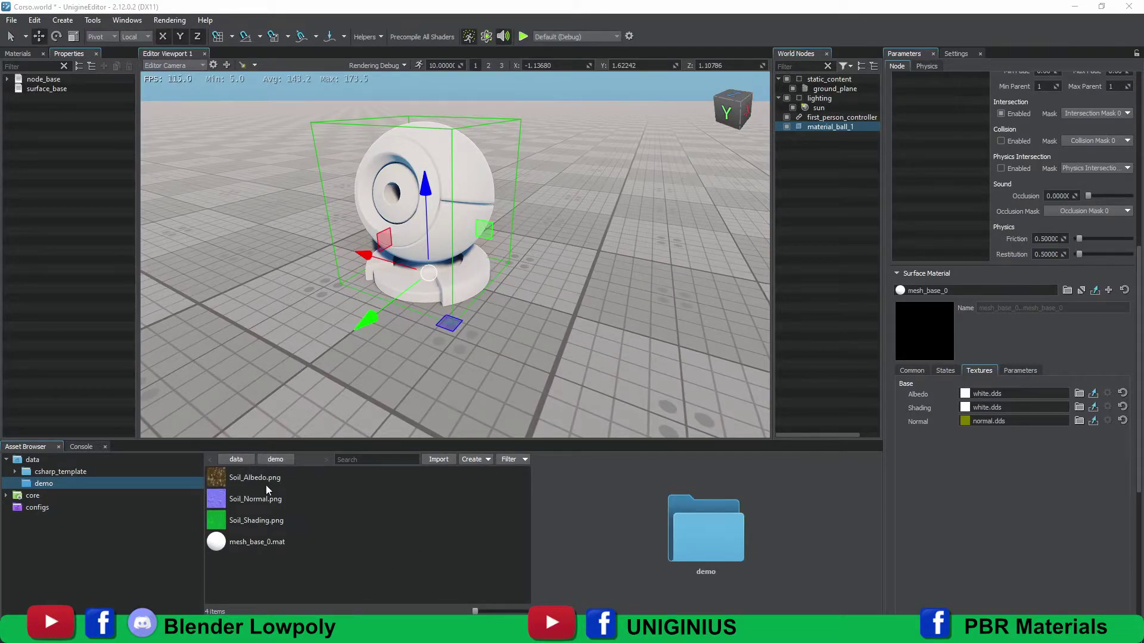
{"action": "left_click_drag", "start_coordinate": [242, 477], "coordinate": [1021, 395]}
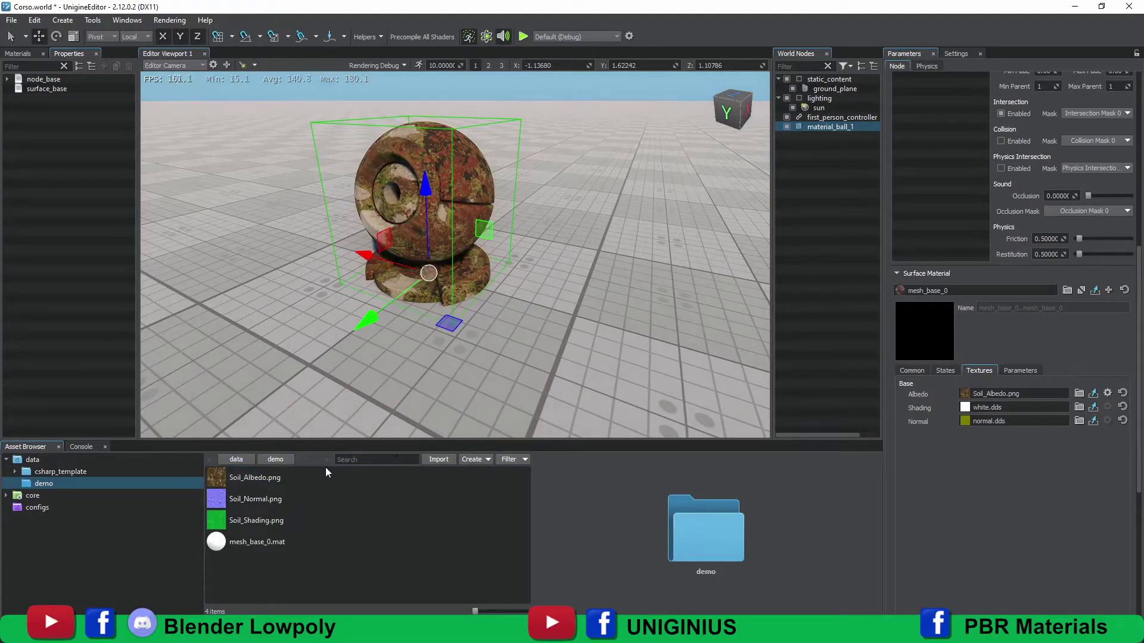
{"action": "left_click_drag", "start_coordinate": [251, 499], "coordinate": [1004, 423]}
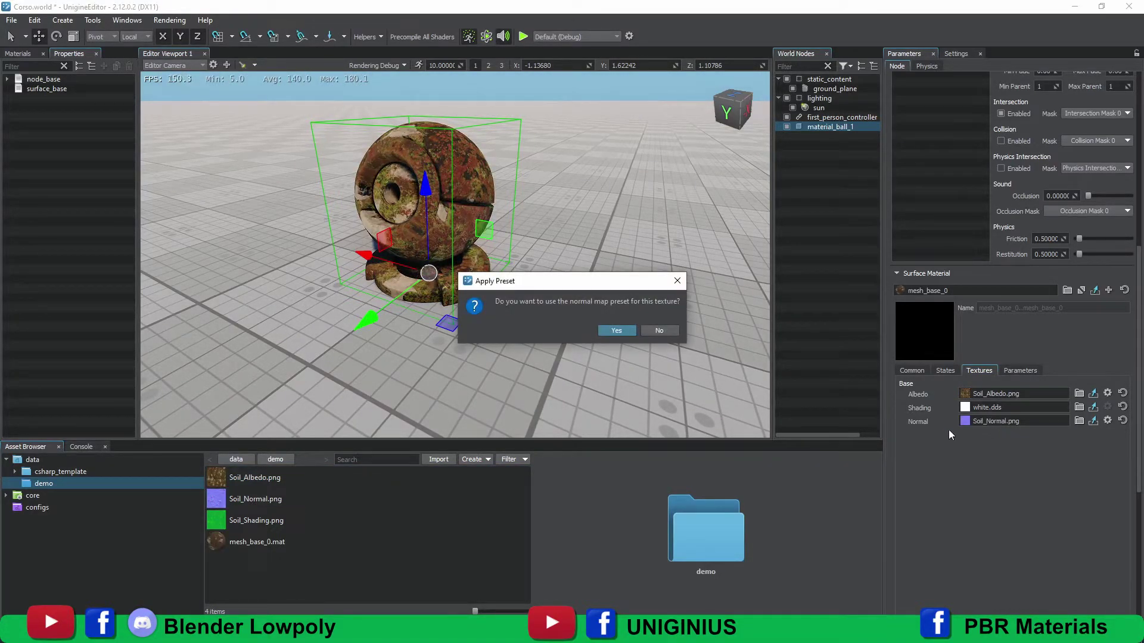
{"action": "left_click", "coordinate": [617, 331]}
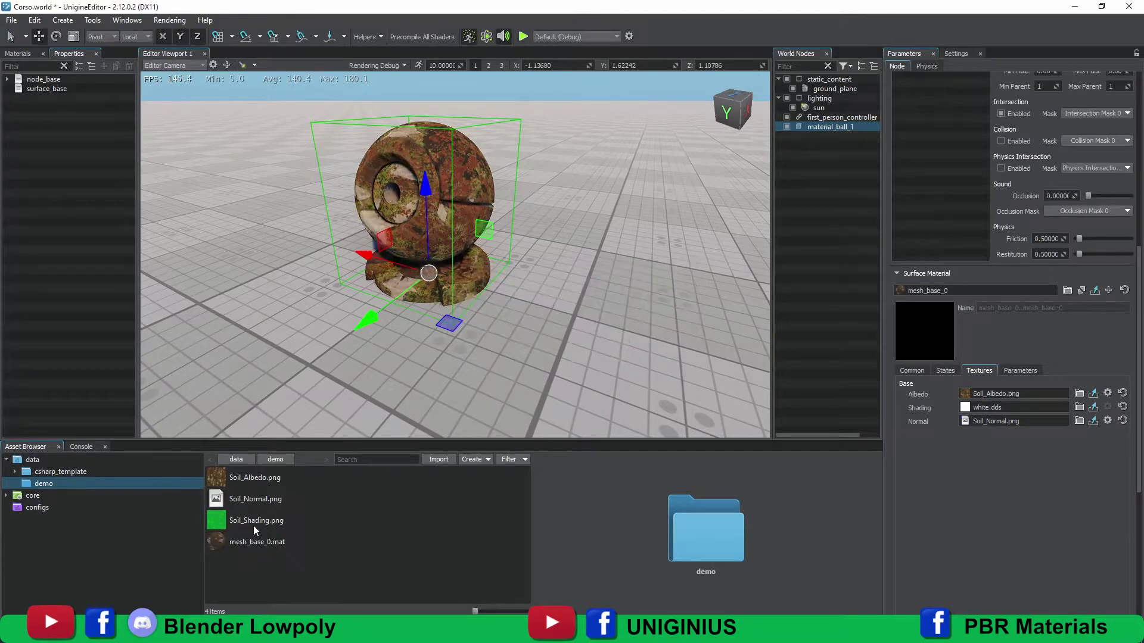
{"action": "mouse_move", "coordinate": [247, 519]}
{"action": "left_mouse_down"}
{"action": "mouse_move", "coordinate": [1089, 411]}
{"action": "mouse_move", "coordinate": [935, 415]}
{"action": "mouse_move", "coordinate": [997, 405]}
{"action": "left_mouse_up"}
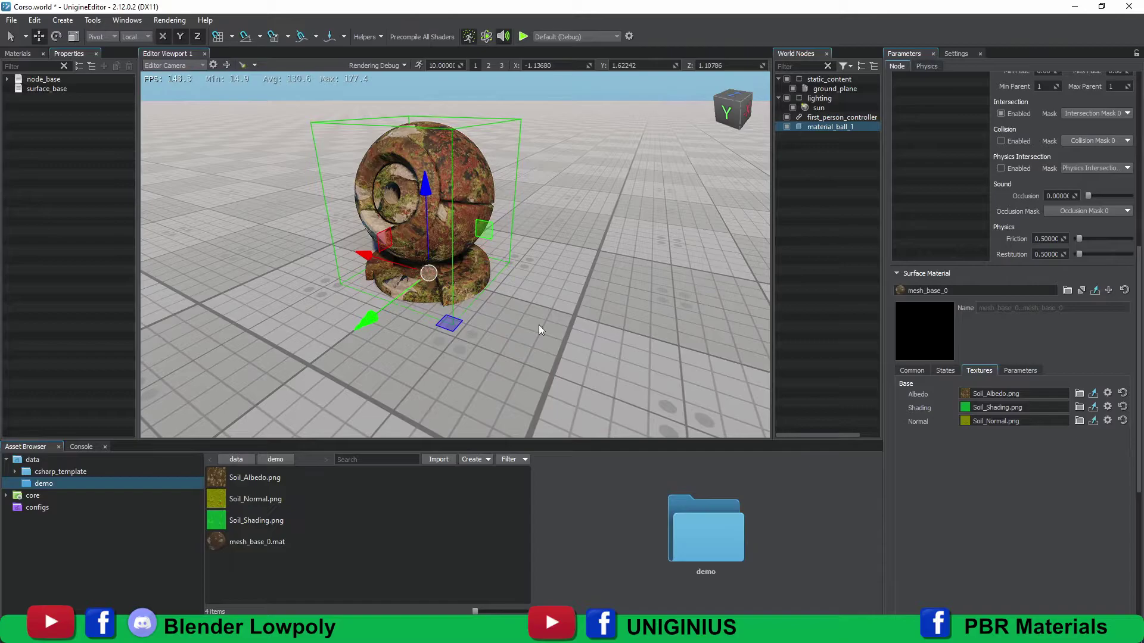
{"action": "left_click_drag", "start_coordinate": [591, 280], "coordinate": [453, 263], "text": "alt"}
{"action": "scroll", "coordinate": [486, 259], "scroll_direction": "up", "scroll_amount": 5}
{"action": "scroll", "coordinate": [494, 262], "scroll_direction": "down", "scroll_amount": 3}
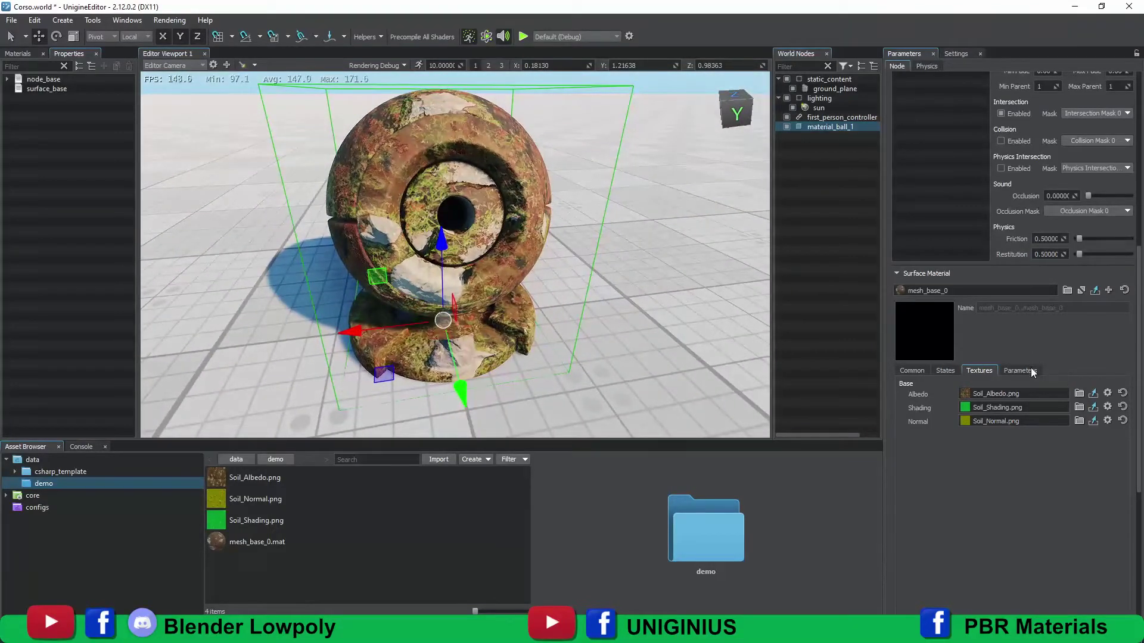
Step: Set the first three UV Transform values of material_ball_1's surface material to 5, and return to its texture slots
{"action": "left_click", "coordinate": [1020, 370]}
{"action": "left_click", "coordinate": [962, 517]}
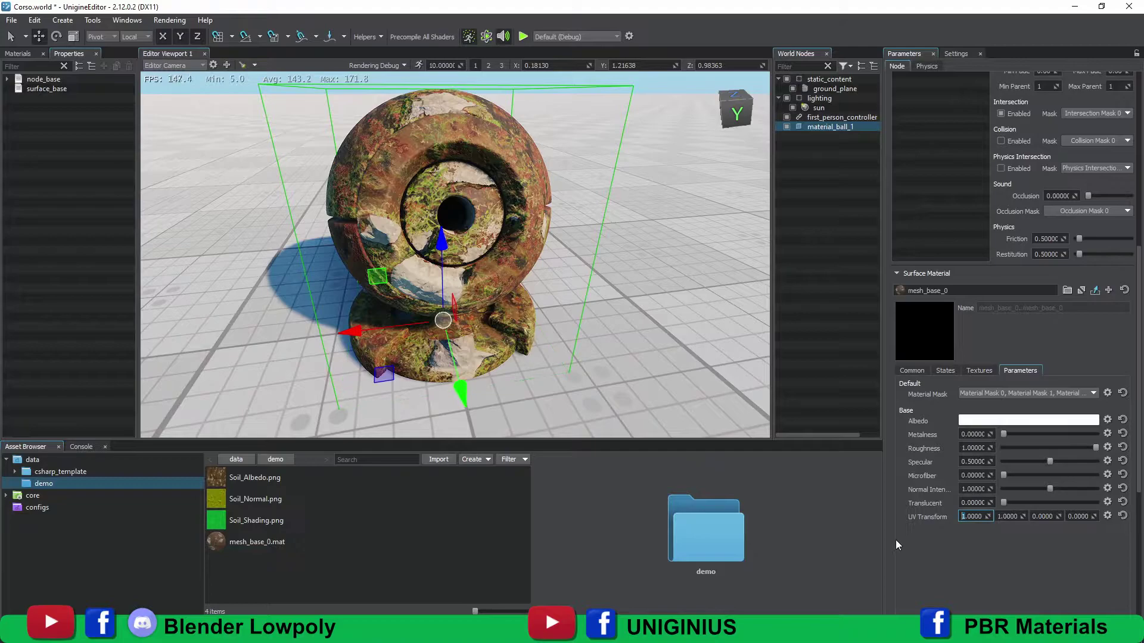
{"action": "type", "text": "5"}
{"action": "key", "text": "Tab"}
{"action": "type", "text": "5"}
{"action": "key", "text": "Tab"}
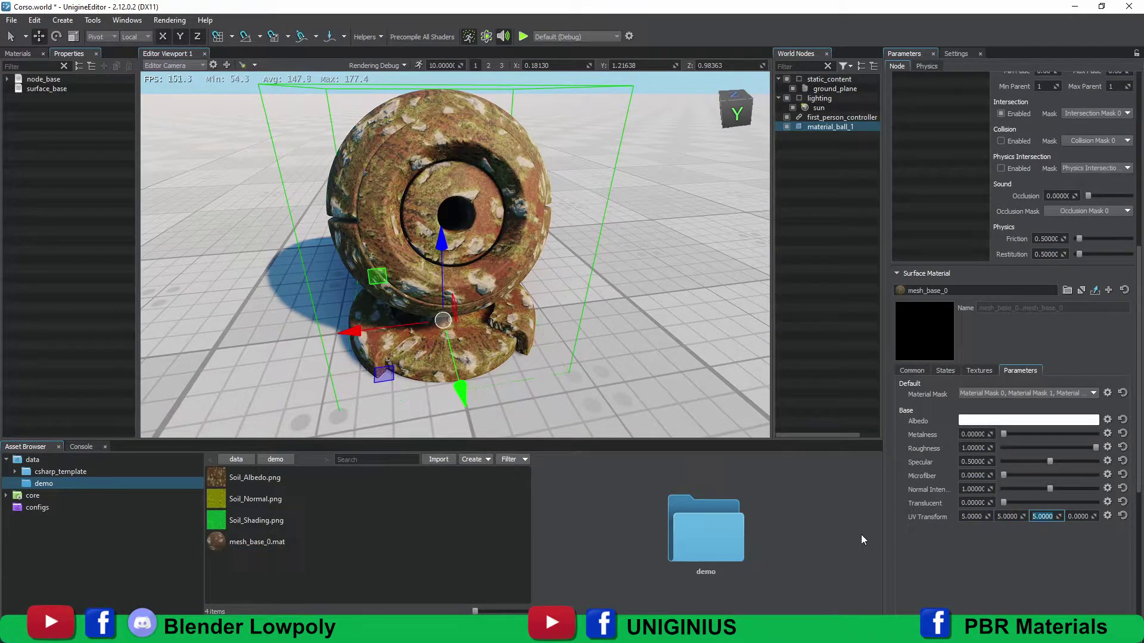
{"action": "left_click_drag", "start_coordinate": [453, 270], "coordinate": [382, 275], "text": "alt"}
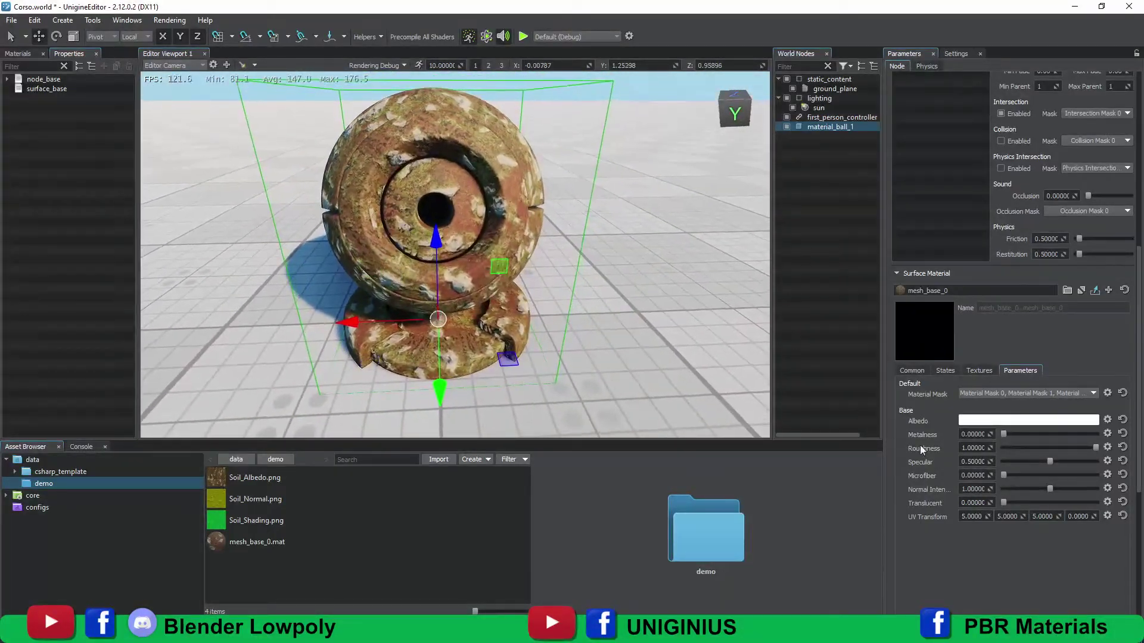
{"action": "left_click", "coordinate": [980, 371]}
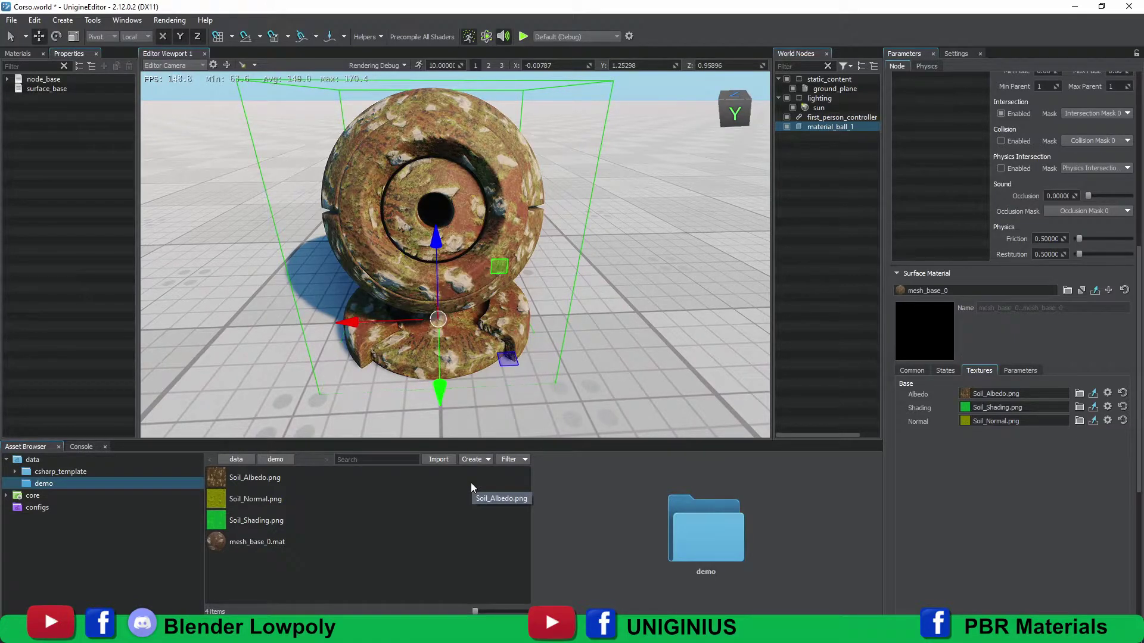
Step: Switch to Material Maker and move the Material node to the right side of the empty graph
{"action": "mouse_move", "coordinate": [509, 630]}
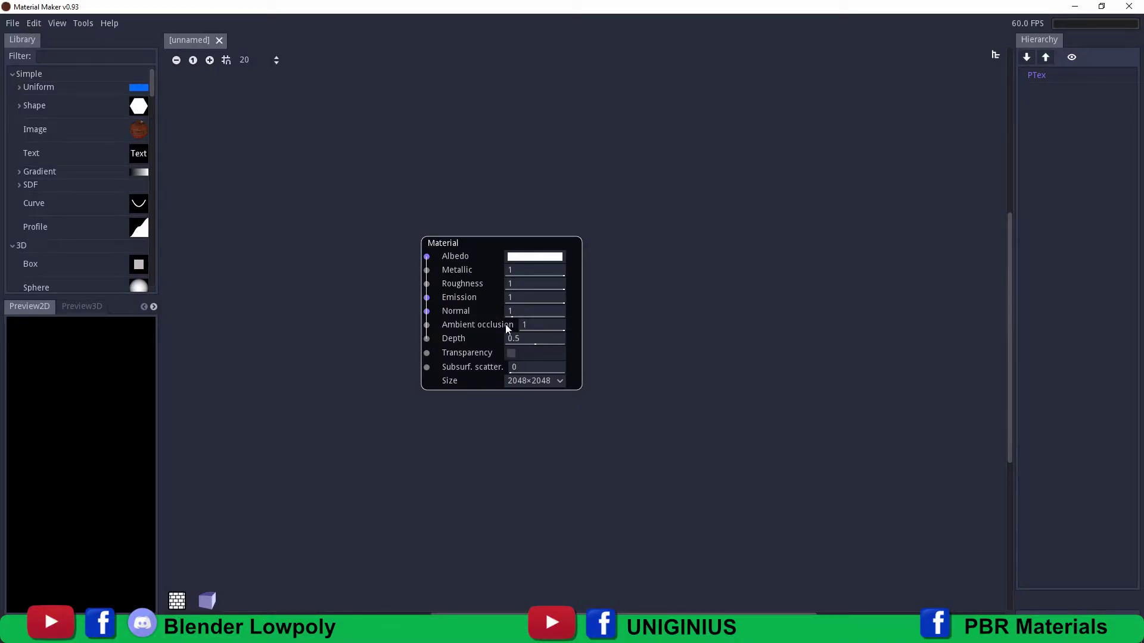
{"action": "left_click_drag", "start_coordinate": [482, 250], "coordinate": [863, 203]}
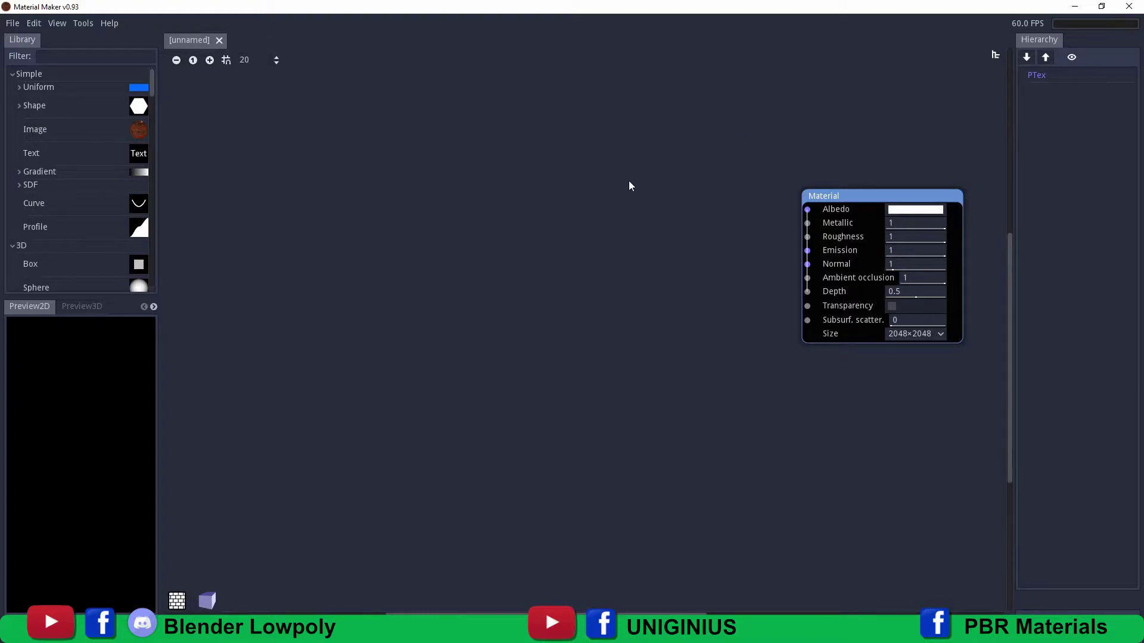
{"action": "left_click_drag", "start_coordinate": [872, 195], "coordinate": [861, 336]}
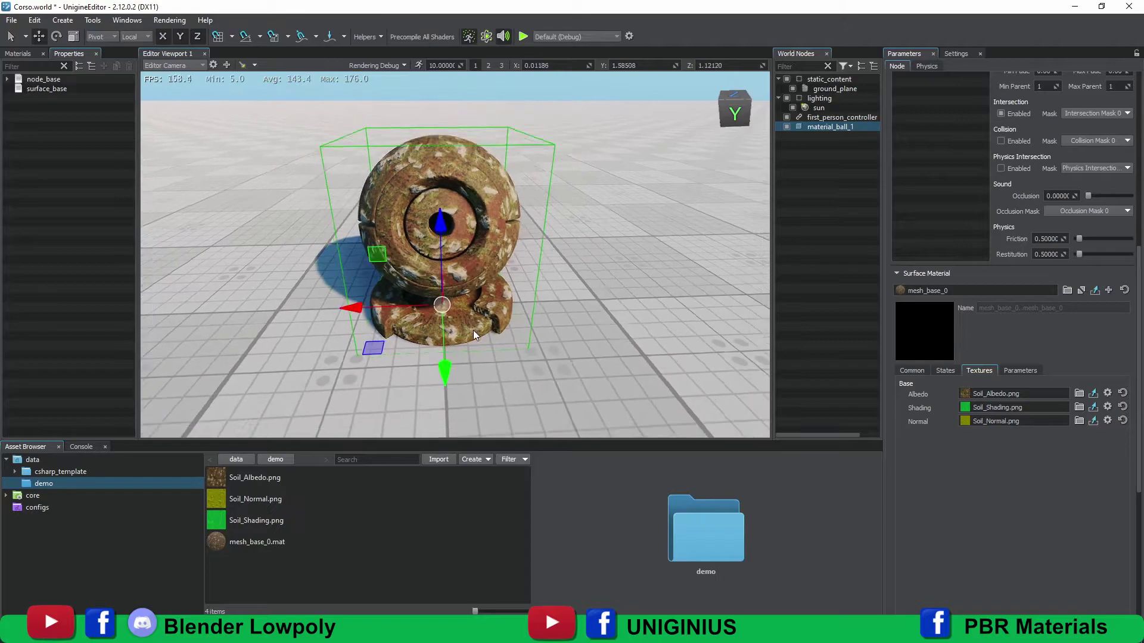
Step: Switch to UnigineEditor, duplicate material_ball_1 beside the original, and replace the copy's surface material with a new child of mesh_base
{"action": "middle_click_drag", "start_coordinate": [474, 335], "coordinate": [255, 308]}
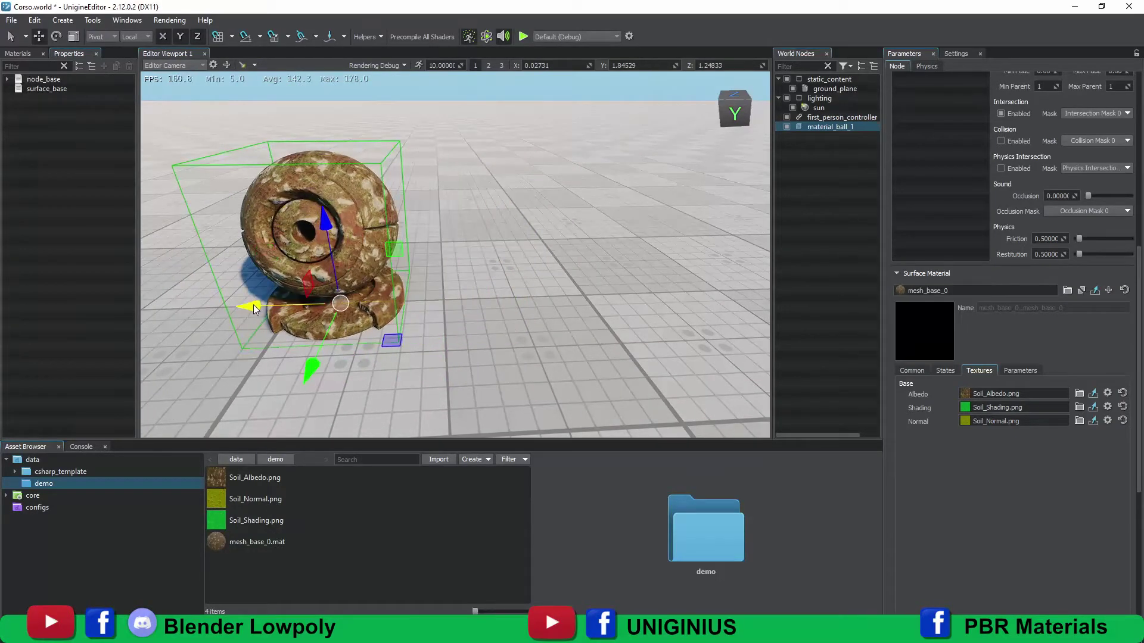
{"action": "left_click_drag", "start_coordinate": [255, 308], "coordinate": [478, 295]}
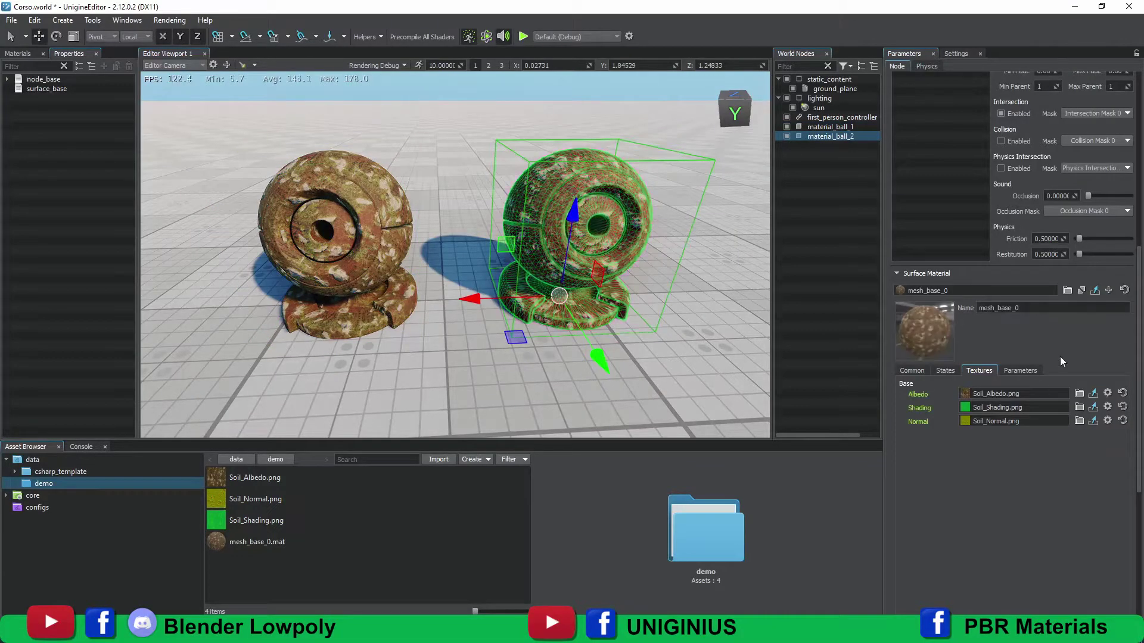
{"action": "left_click", "coordinate": [1124, 290]}
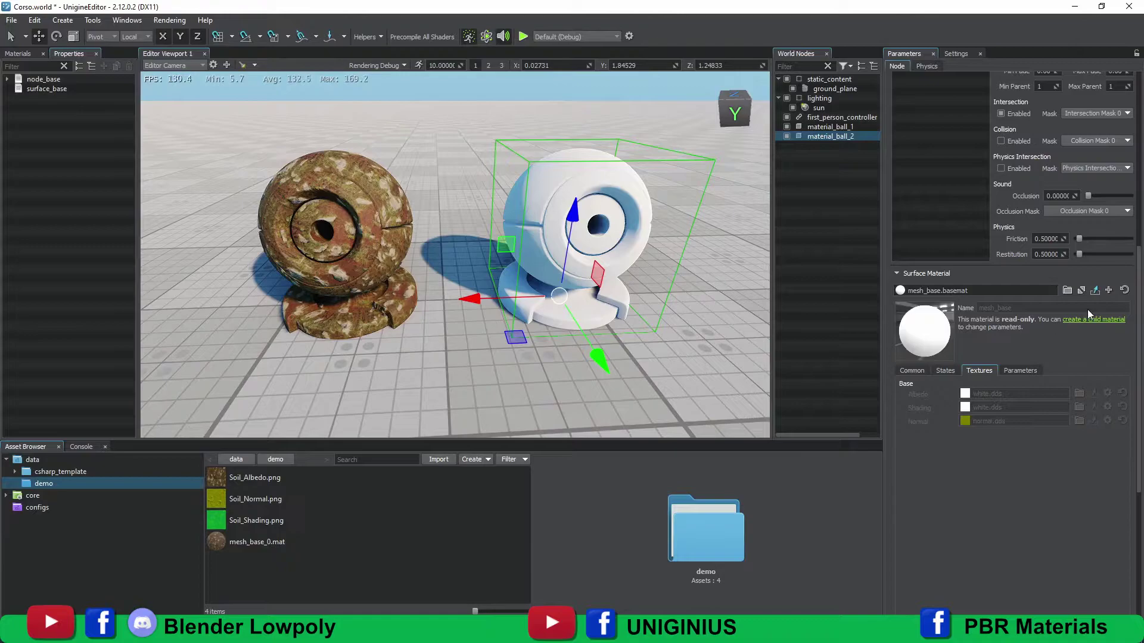
{"action": "left_click", "coordinate": [1108, 291]}
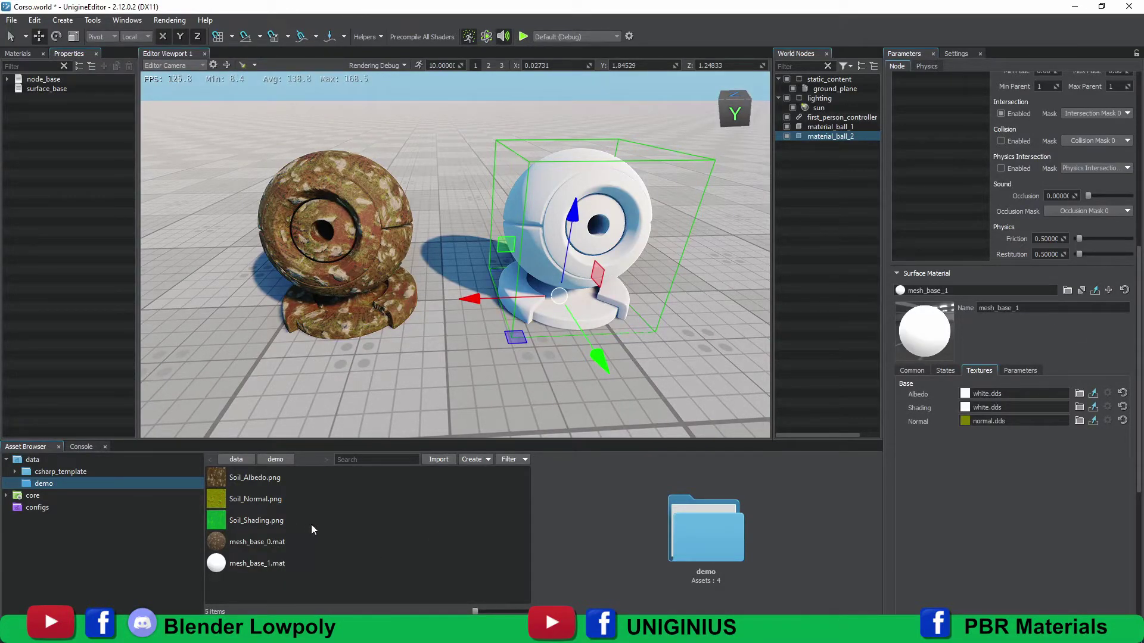
Step: Create a new folder inside the demo asset folder
{"action": "left_click", "coordinate": [475, 458]}
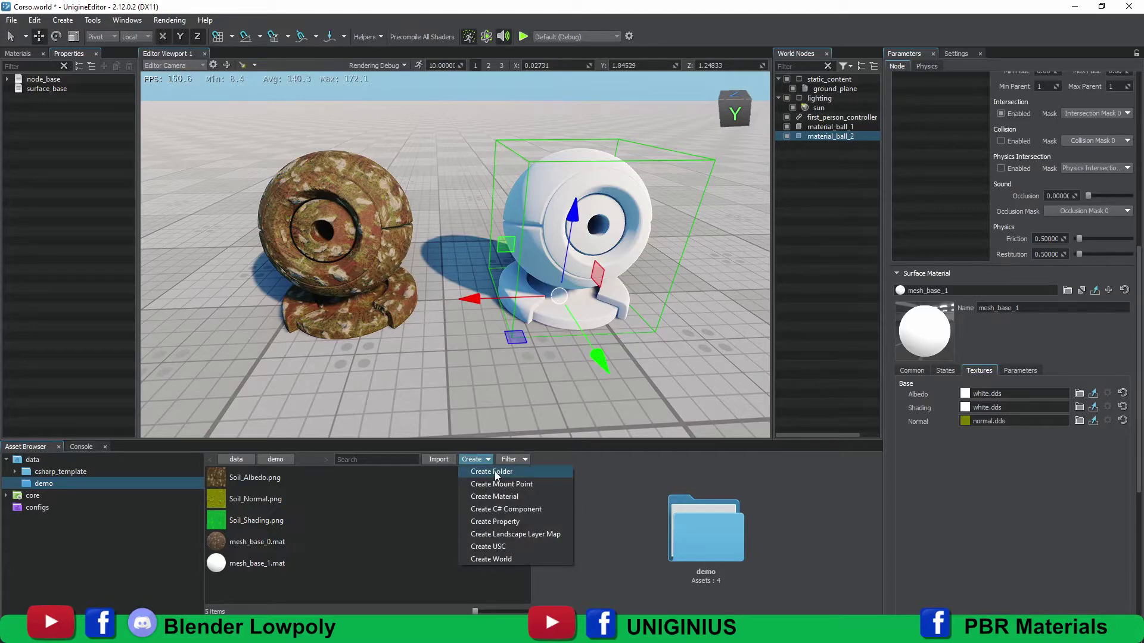
{"action": "left_click", "coordinate": [494, 472]}
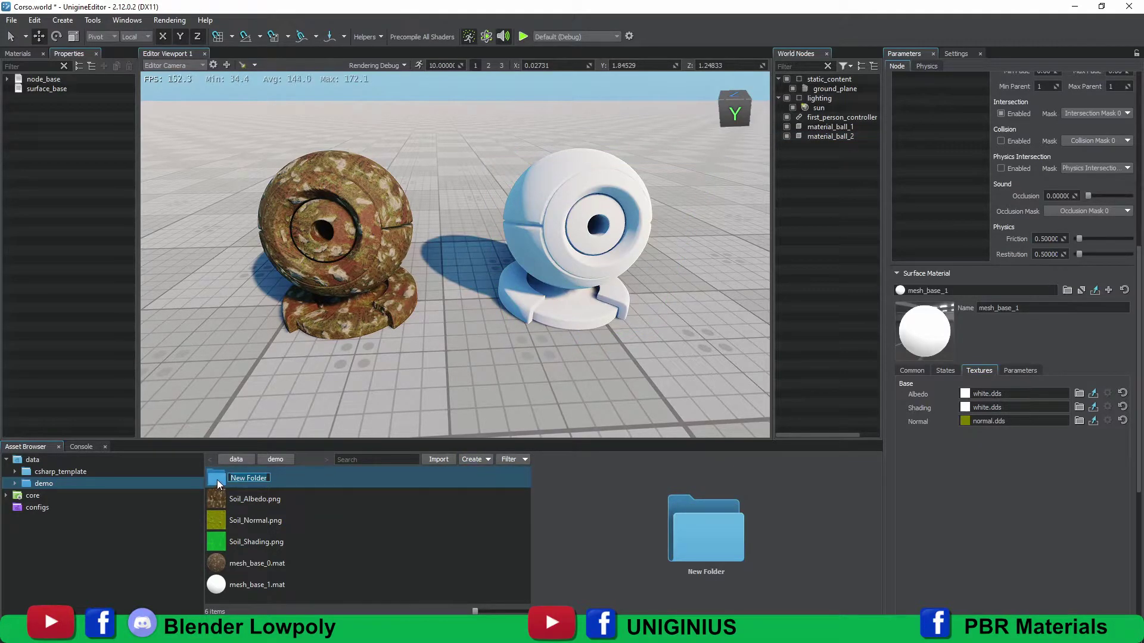
{"action": "left_click", "coordinate": [362, 501]}
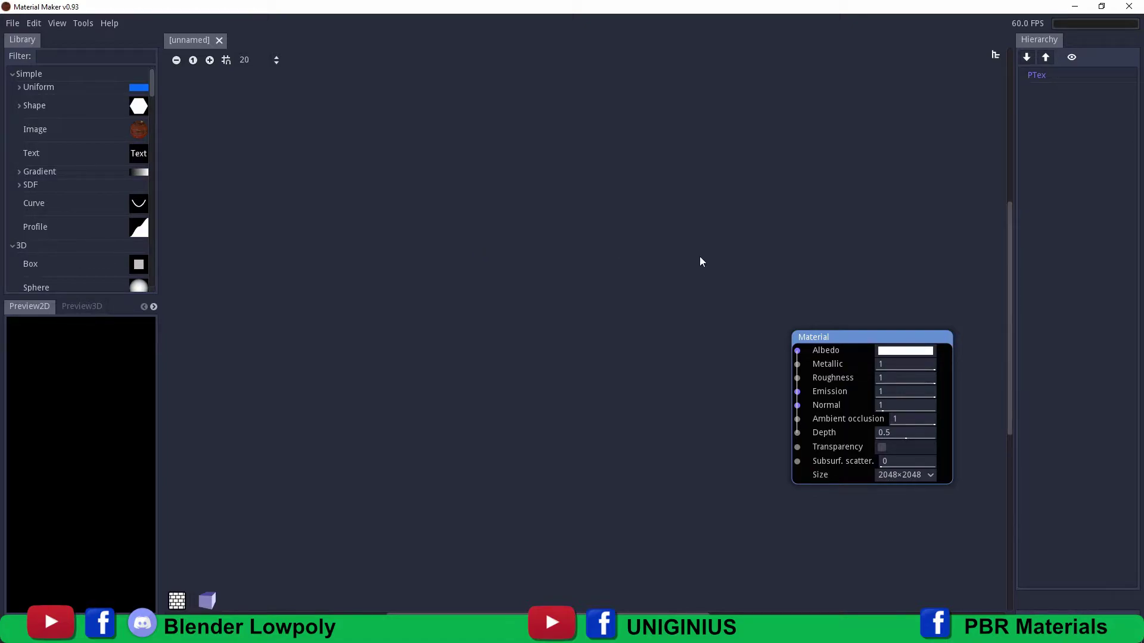
Step: Switch to Material Maker and add an Image node to the graph, well away from the Material node
{"action": "middle_click_drag", "start_coordinate": [700, 261], "coordinate": [678, 244]}
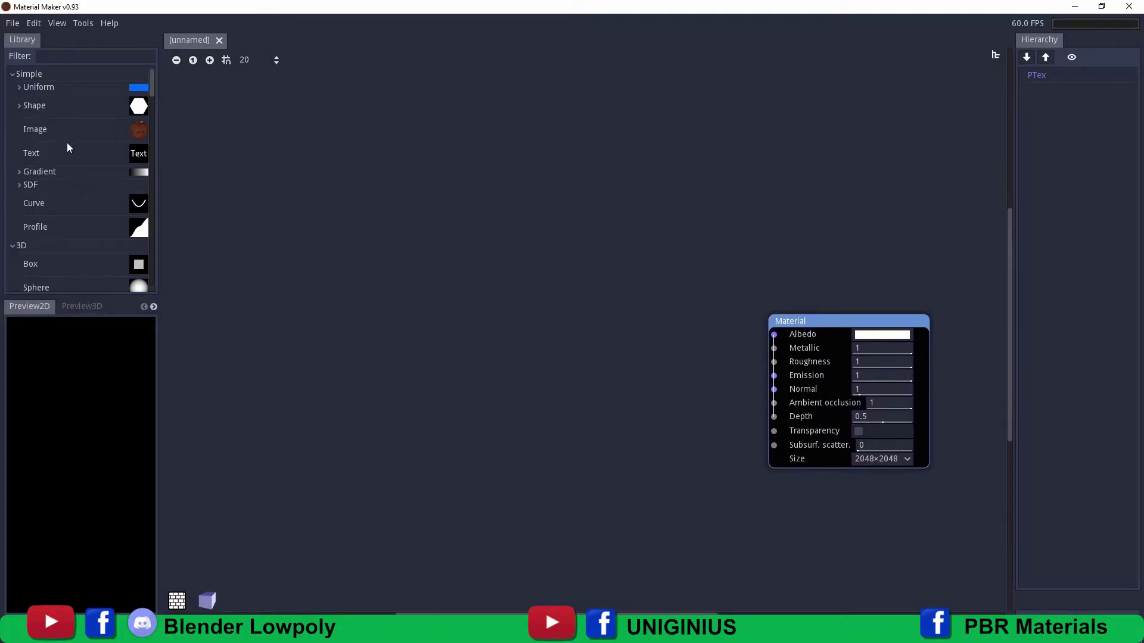
{"action": "left_click_drag", "start_coordinate": [45, 129], "coordinate": [286, 144]}
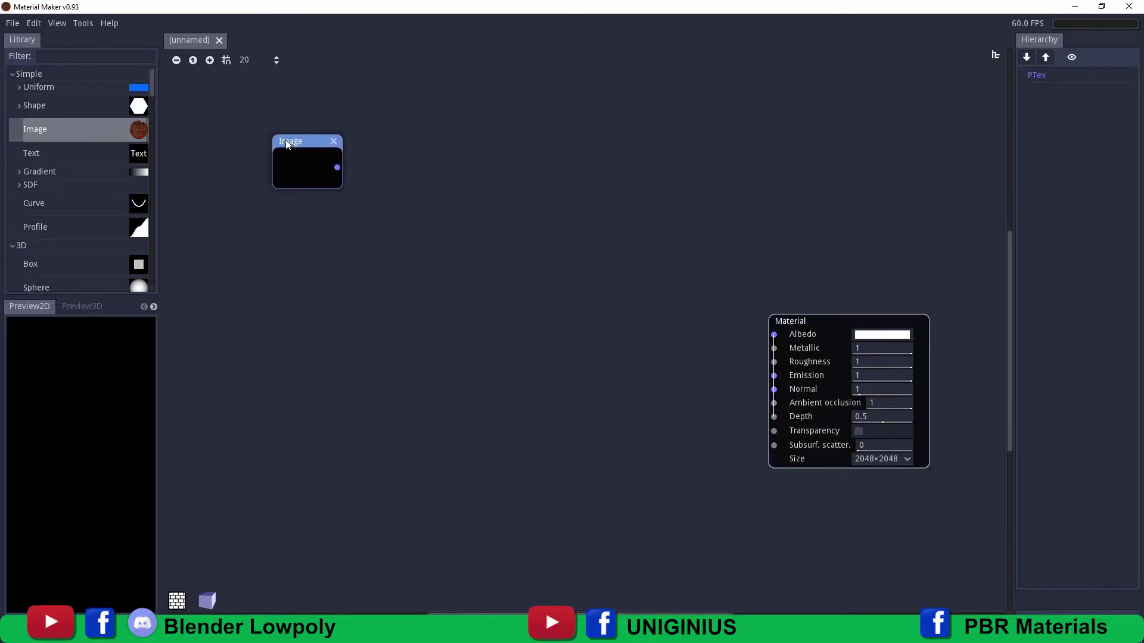
{"action": "left_click", "coordinate": [313, 159]}
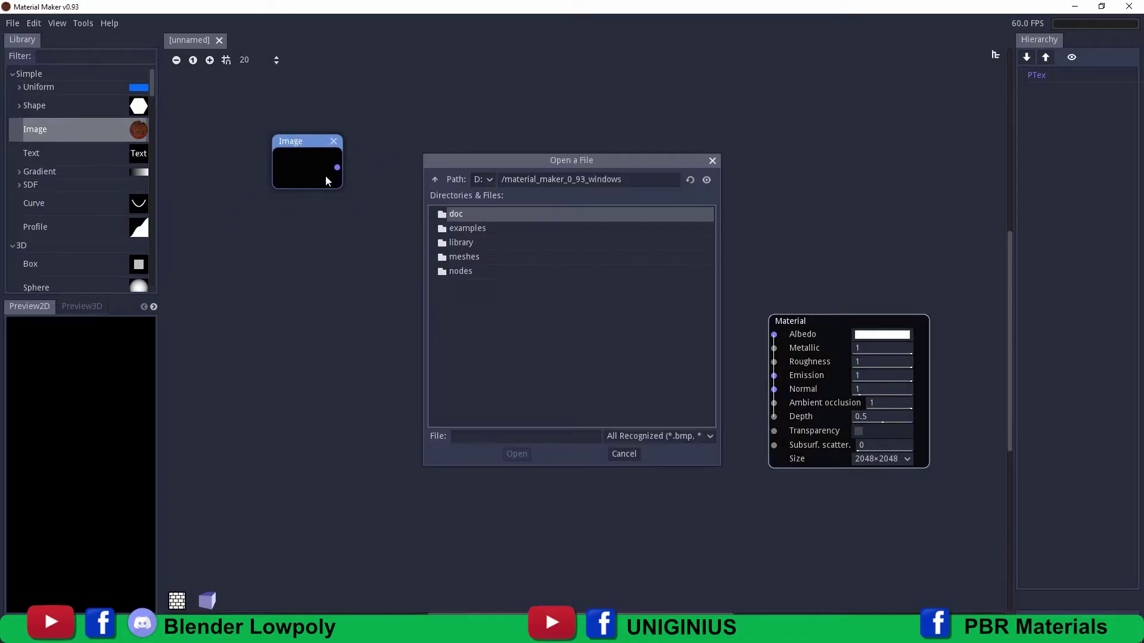
{"action": "left_click", "coordinate": [489, 180]}
{"action": "left_click", "coordinate": [483, 181]}
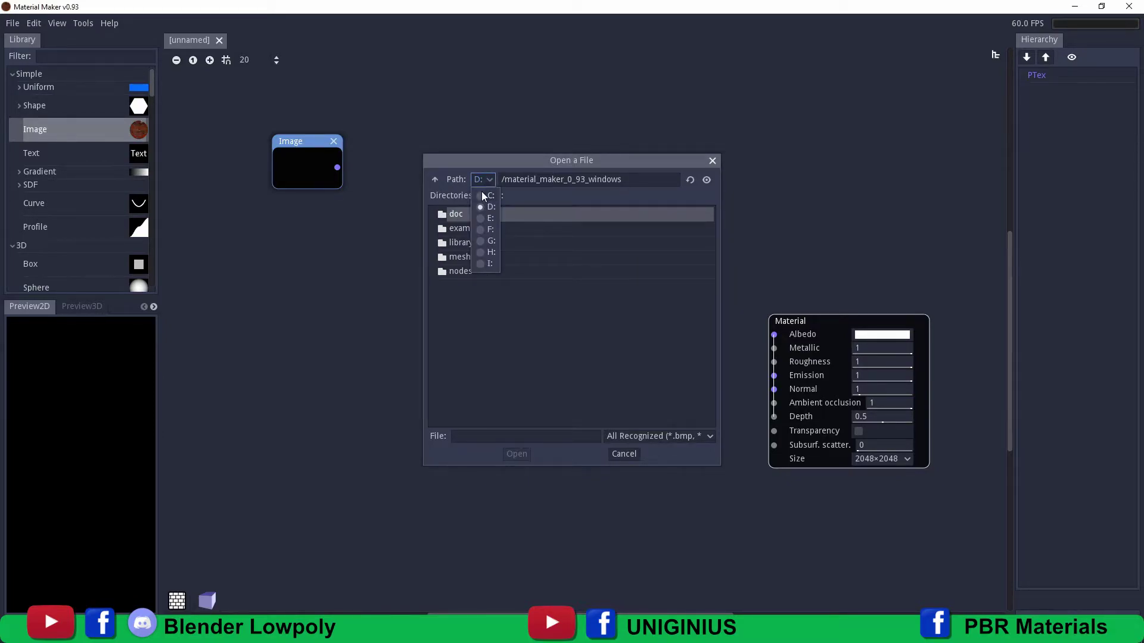
{"action": "left_click", "coordinate": [485, 196]}
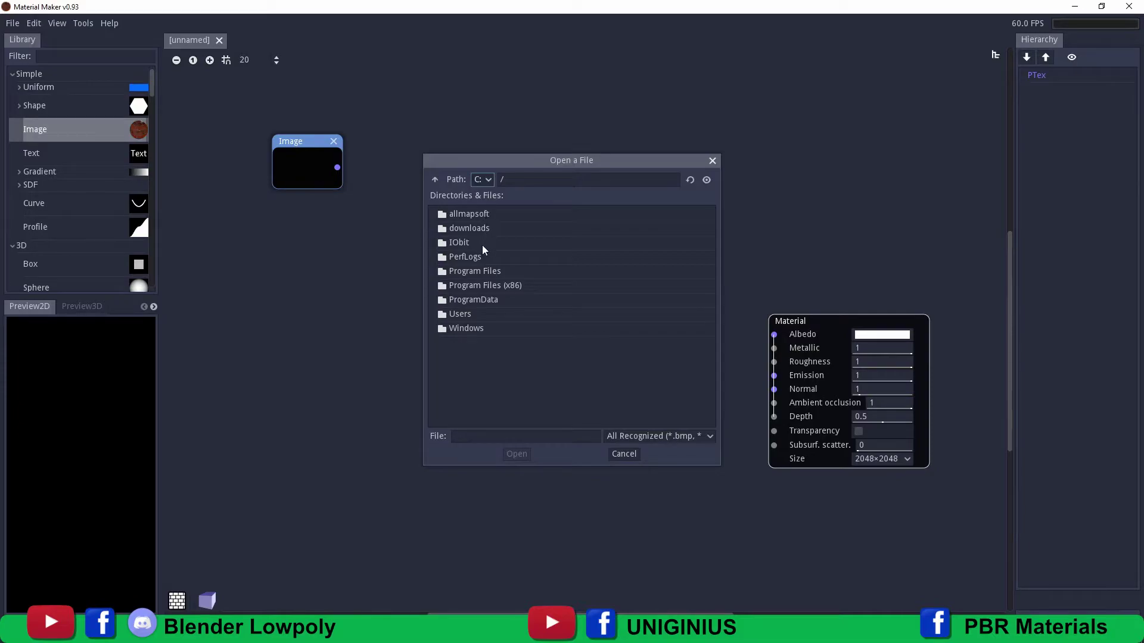
{"action": "double_click", "coordinate": [470, 315]}
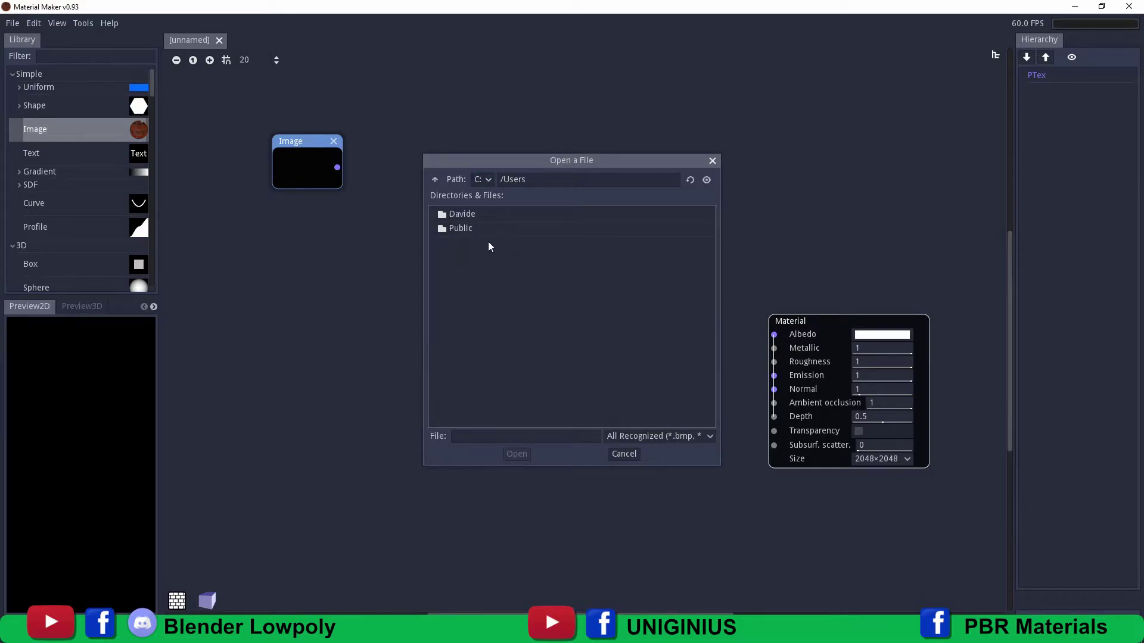
{"action": "double_click", "coordinate": [462, 215]}
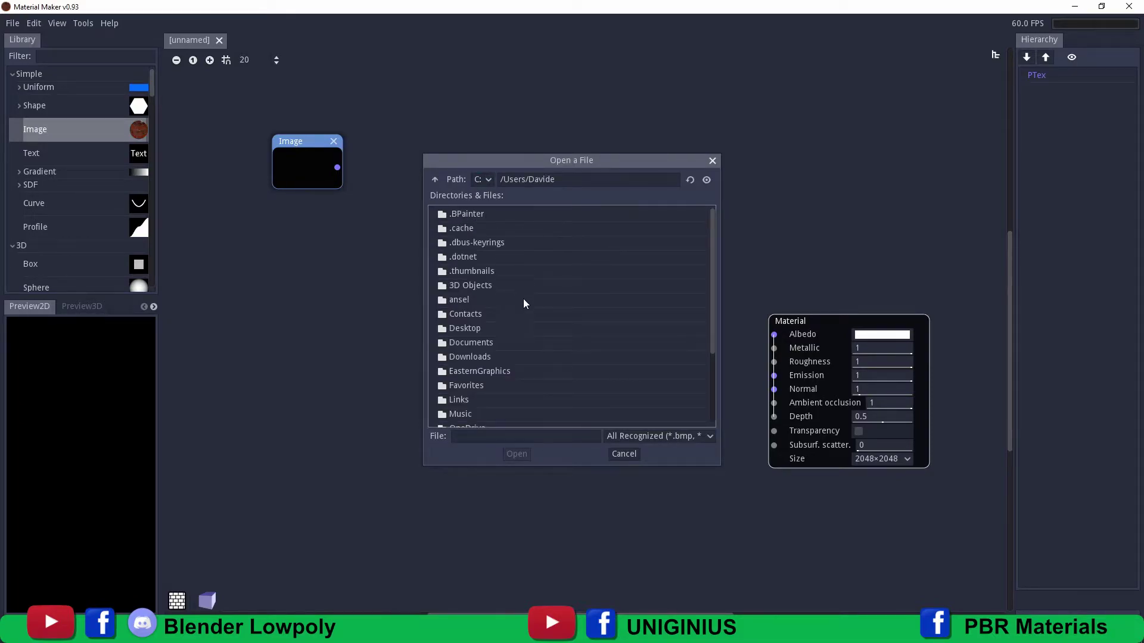
{"action": "double_click", "coordinate": [487, 341]}
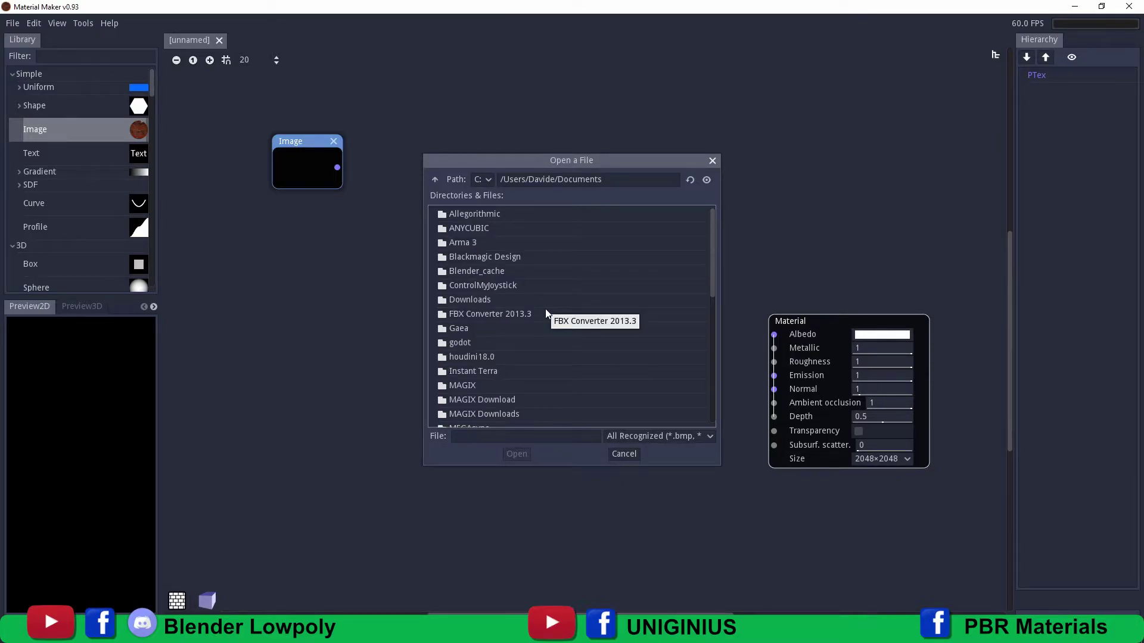
{"action": "scroll", "coordinate": [531, 284], "scroll_direction": "down", "scroll_amount": 2}
{"action": "scroll", "coordinate": [529, 307], "scroll_direction": "down", "scroll_amount": 3}
{"action": "double_click", "coordinate": [486, 349]}
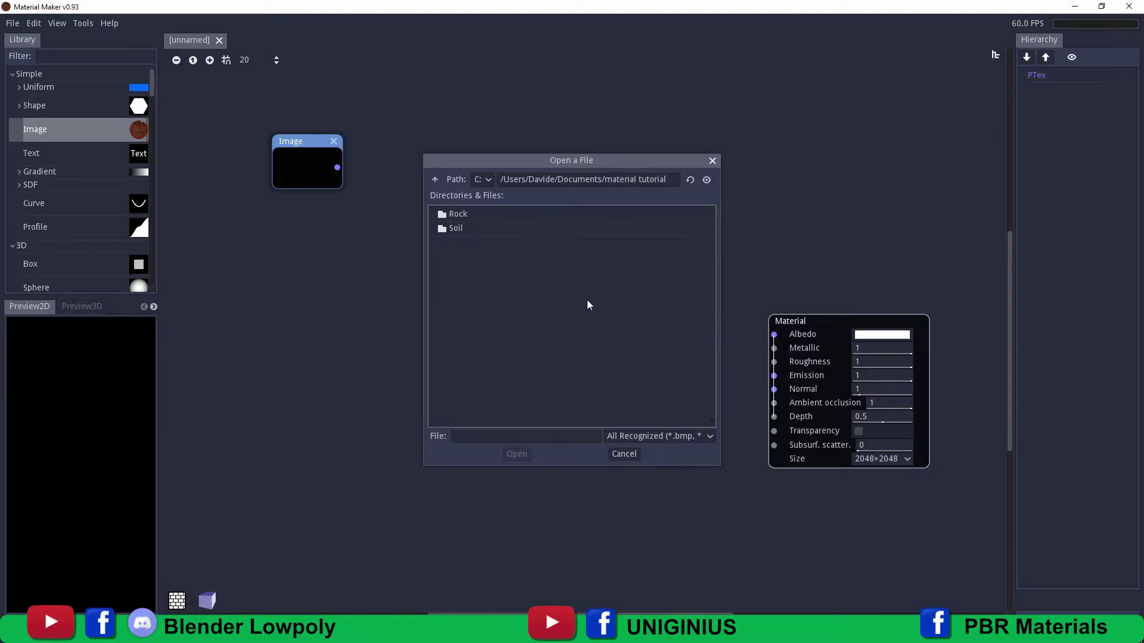
{"action": "double_click", "coordinate": [451, 228]}
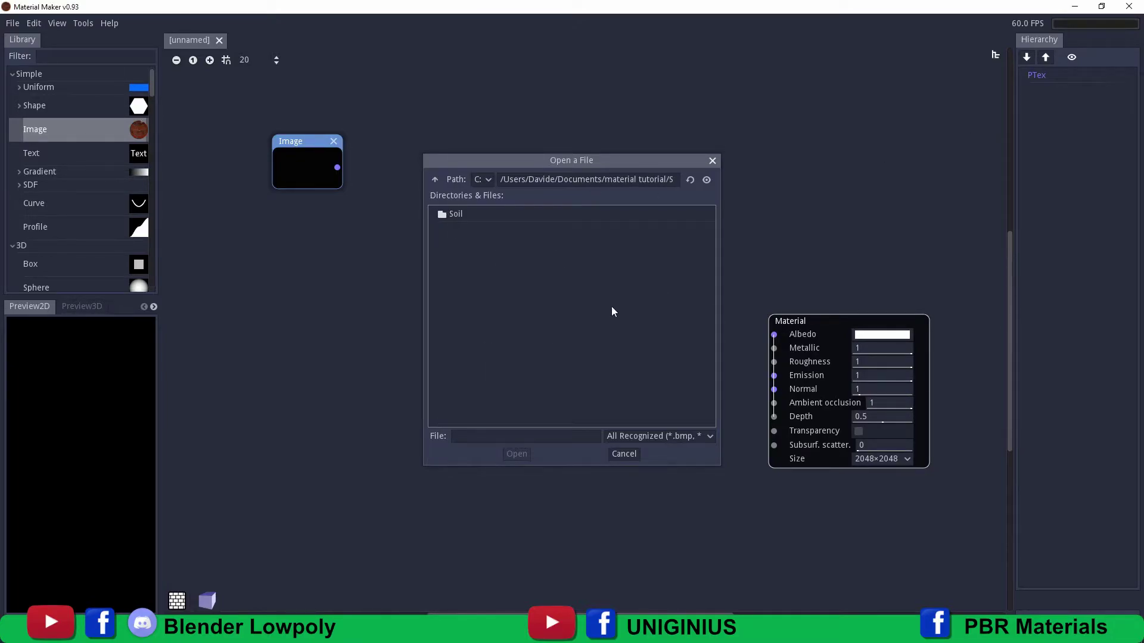
{"action": "double_click", "coordinate": [455, 214]}
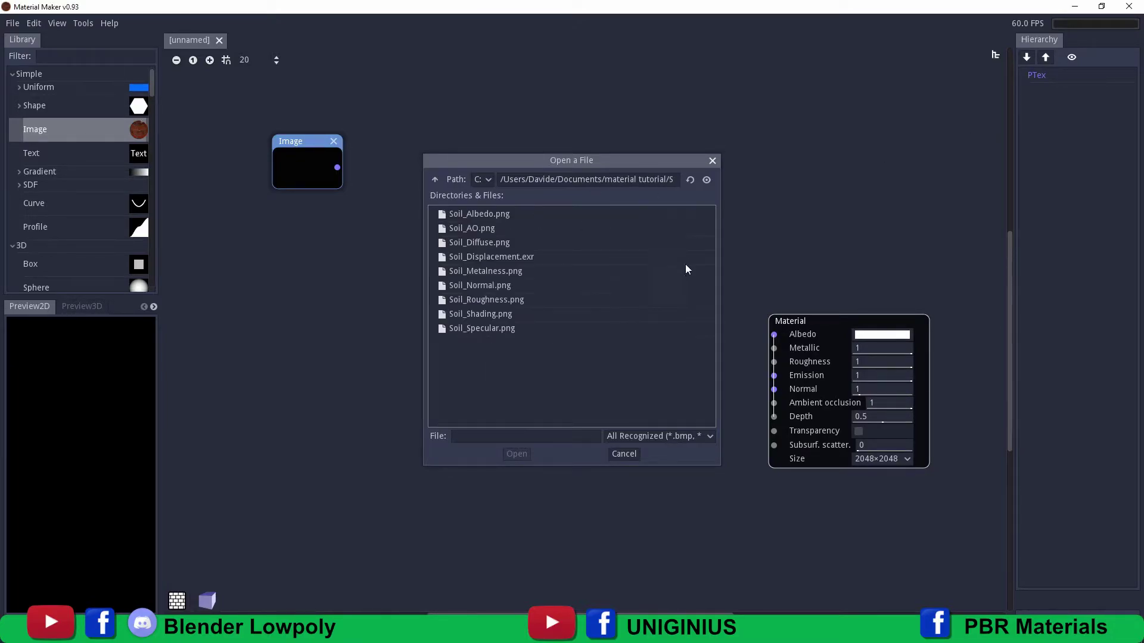
{"action": "left_click", "coordinate": [293, 145]}
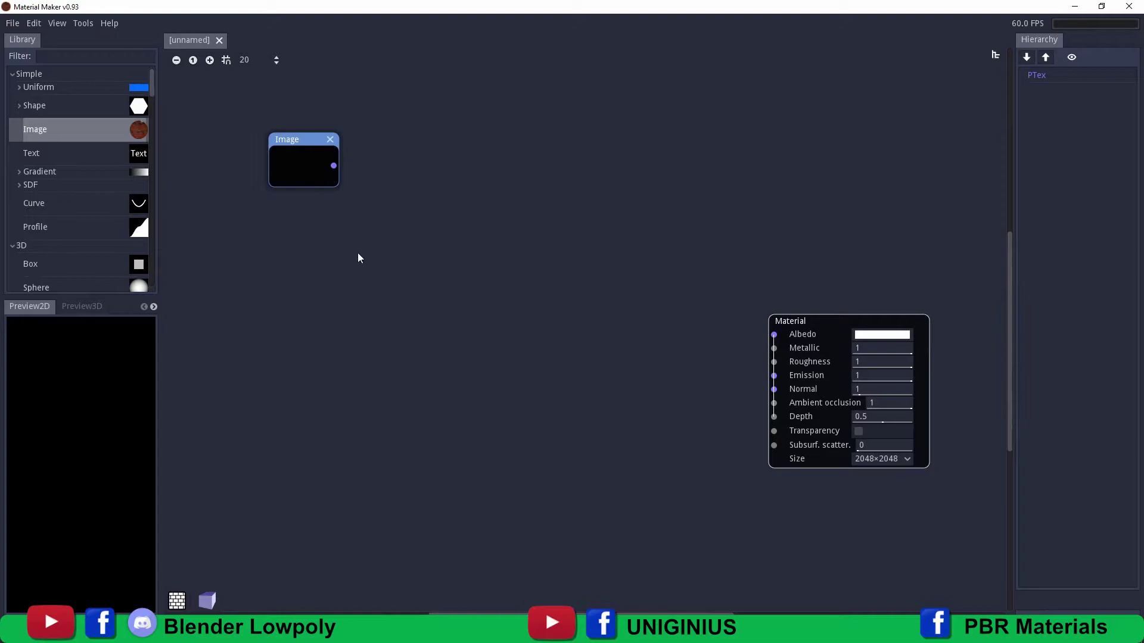
Step: Load Soil_Metalness.png into the Image node from the inner Soil folder of material tutorial in the user's Documents on drive C
{"action": "left_click", "coordinate": [308, 168]}
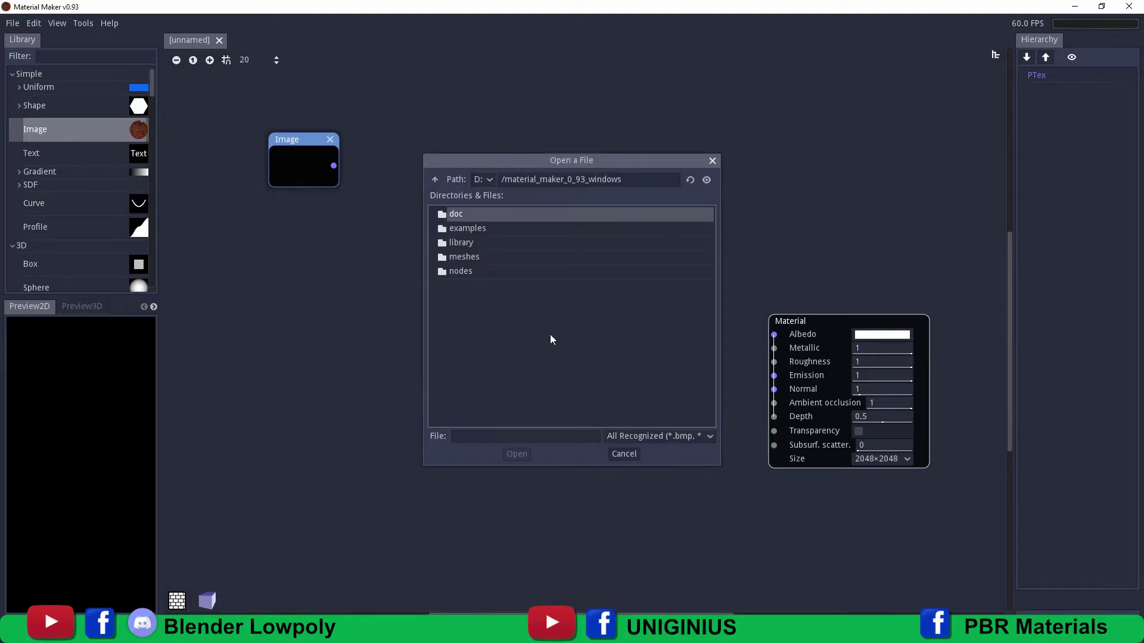
{"action": "left_click", "coordinate": [485, 180]}
{"action": "left_click", "coordinate": [490, 196]}
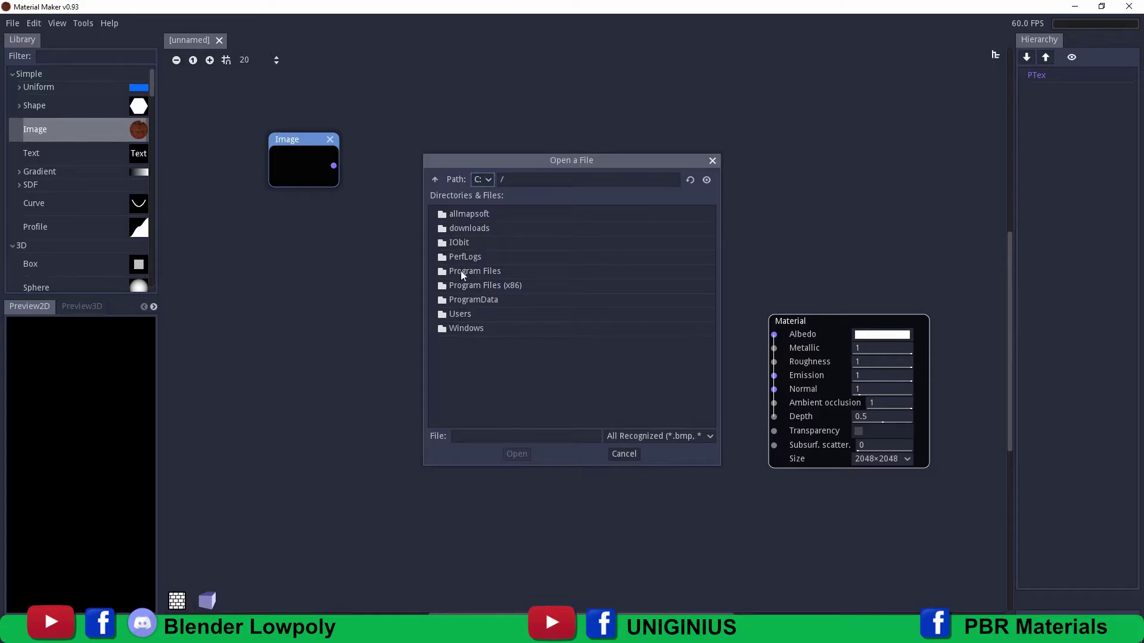
{"action": "double_click", "coordinate": [457, 314]}
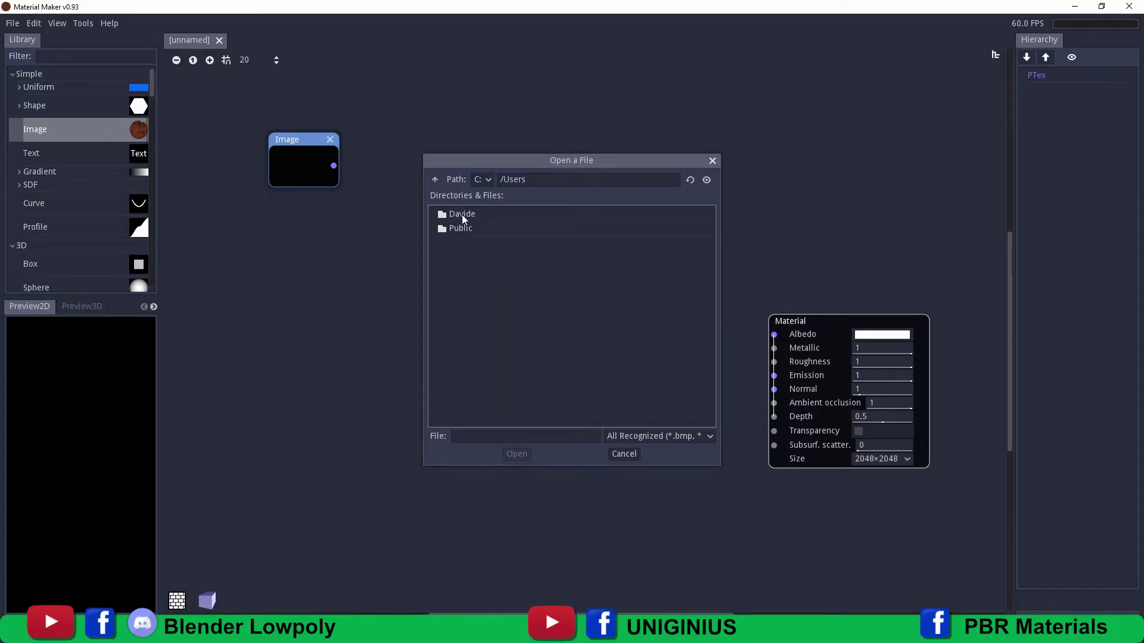
{"action": "double_click", "coordinate": [462, 215]}
{"action": "double_click", "coordinate": [474, 342]}
{"action": "scroll", "coordinate": [520, 387], "scroll_direction": "down", "scroll_amount": 2}
{"action": "double_click", "coordinate": [498, 344]}
{"action": "double_click", "coordinate": [458, 229]}
{"action": "double_click", "coordinate": [457, 217]}
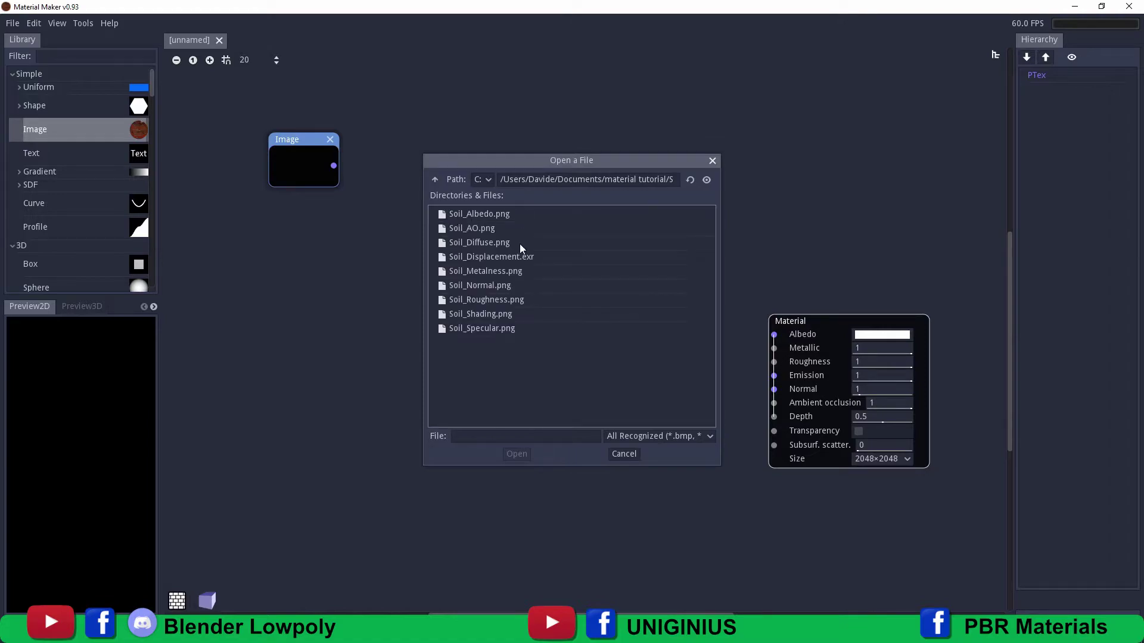
{"action": "left_click", "coordinate": [486, 271]}
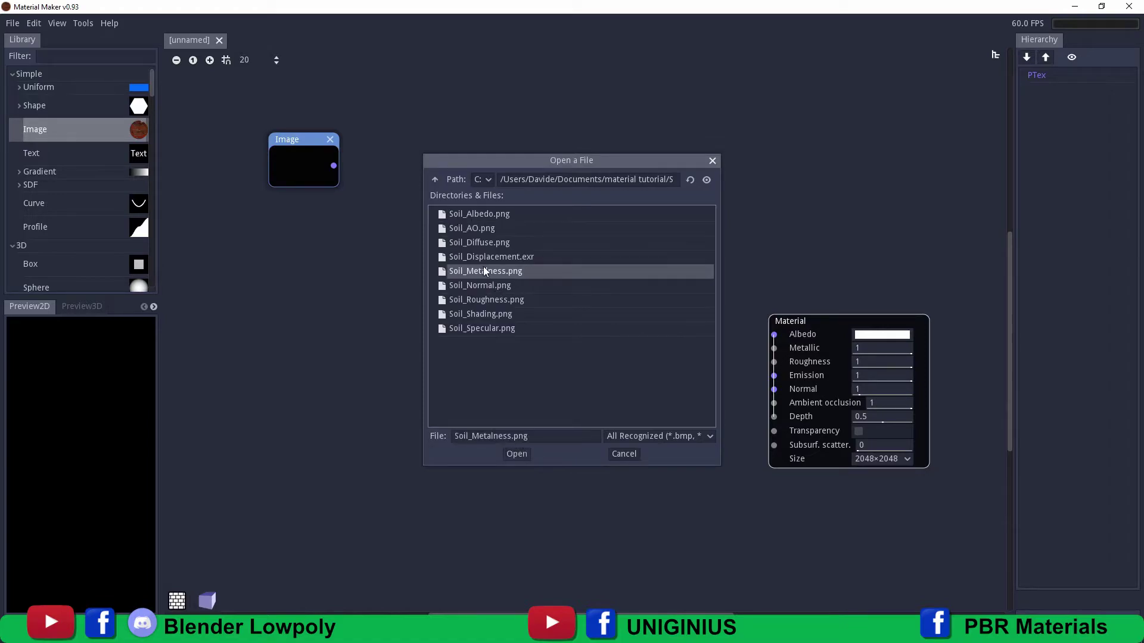
{"action": "left_click", "coordinate": [516, 455]}
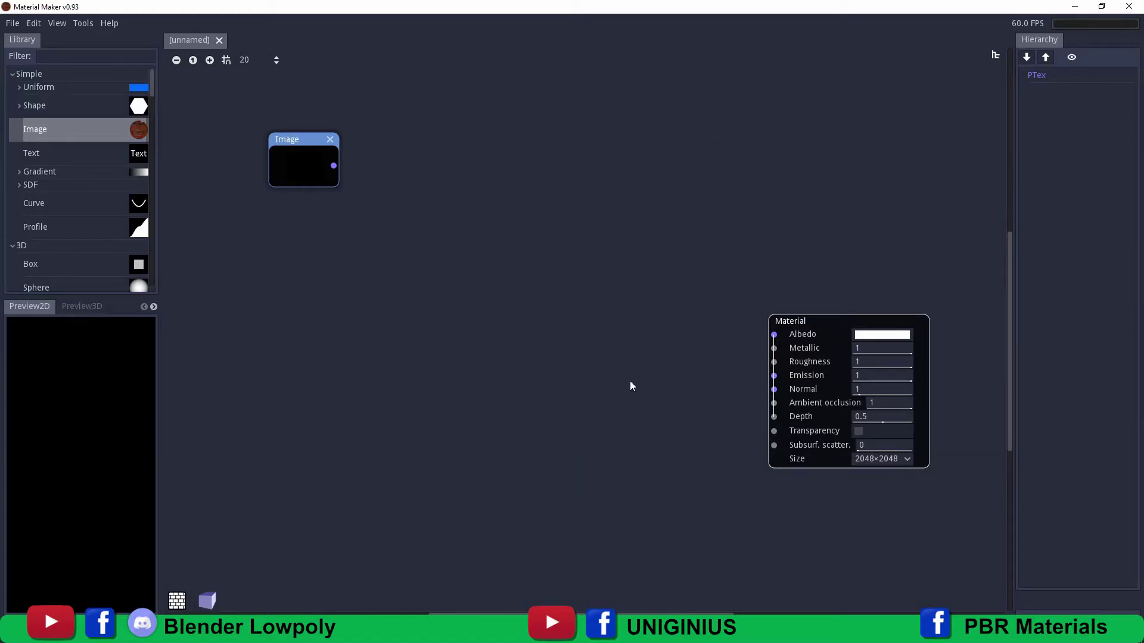
{"action": "left_click", "coordinate": [299, 167]}
{"action": "left_click_drag", "start_coordinate": [675, 167], "coordinate": [696, 107]}
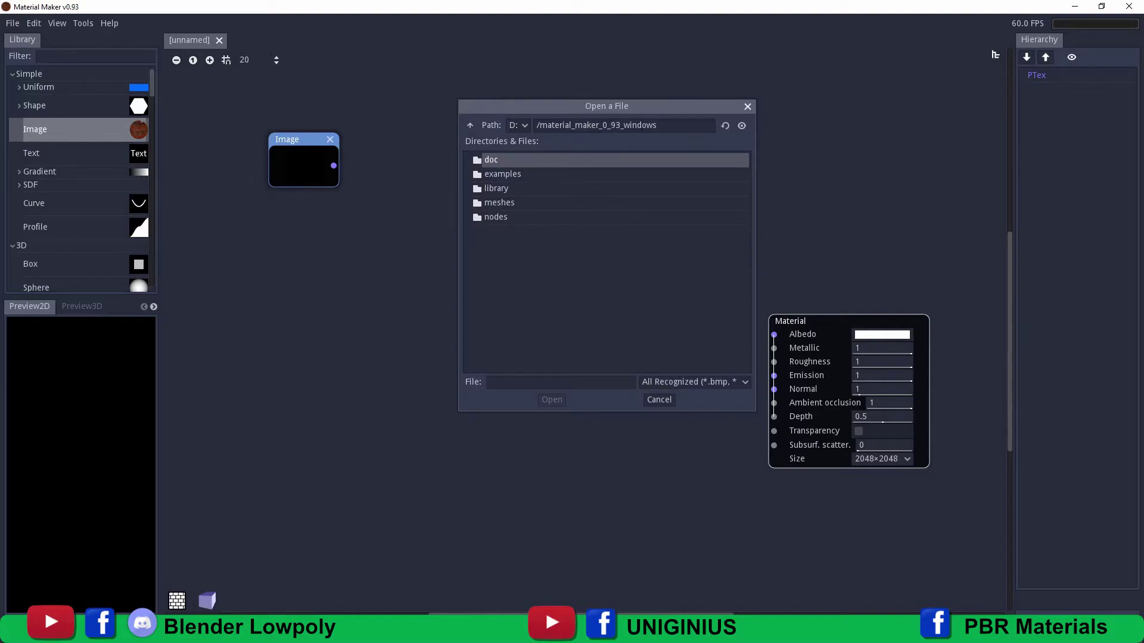
{"action": "left_click", "coordinate": [747, 107]}
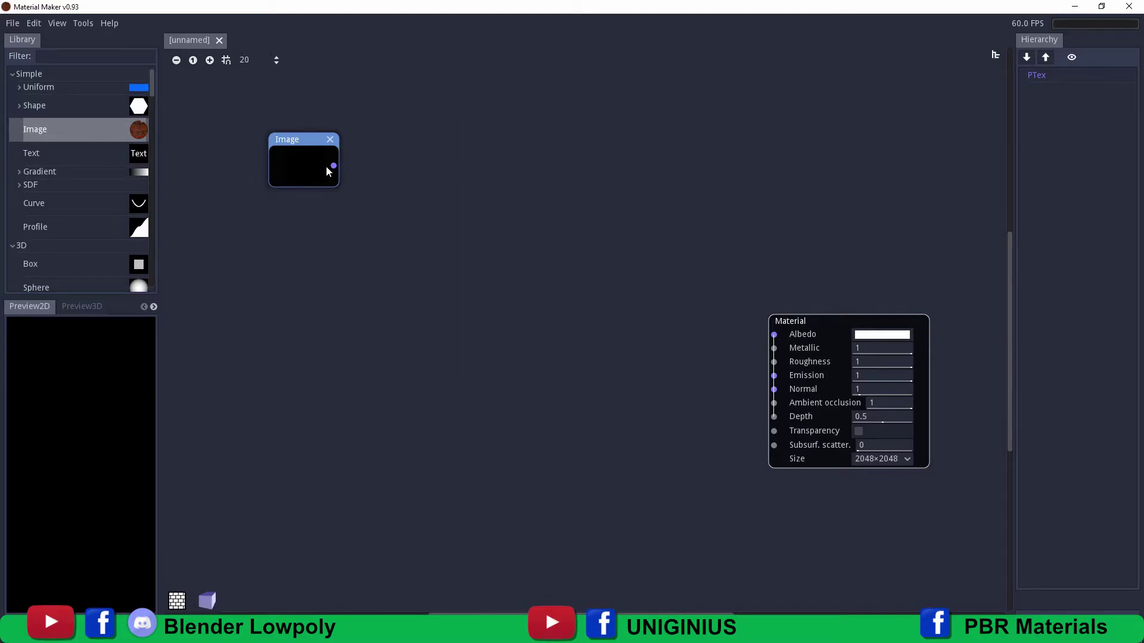
Step: Shift the Image node slightly to the right in the graph
{"action": "left_click", "coordinate": [307, 152]}
{"action": "left_click", "coordinate": [292, 144]}
{"action": "left_click_drag", "start_coordinate": [297, 141], "coordinate": [312, 140]}
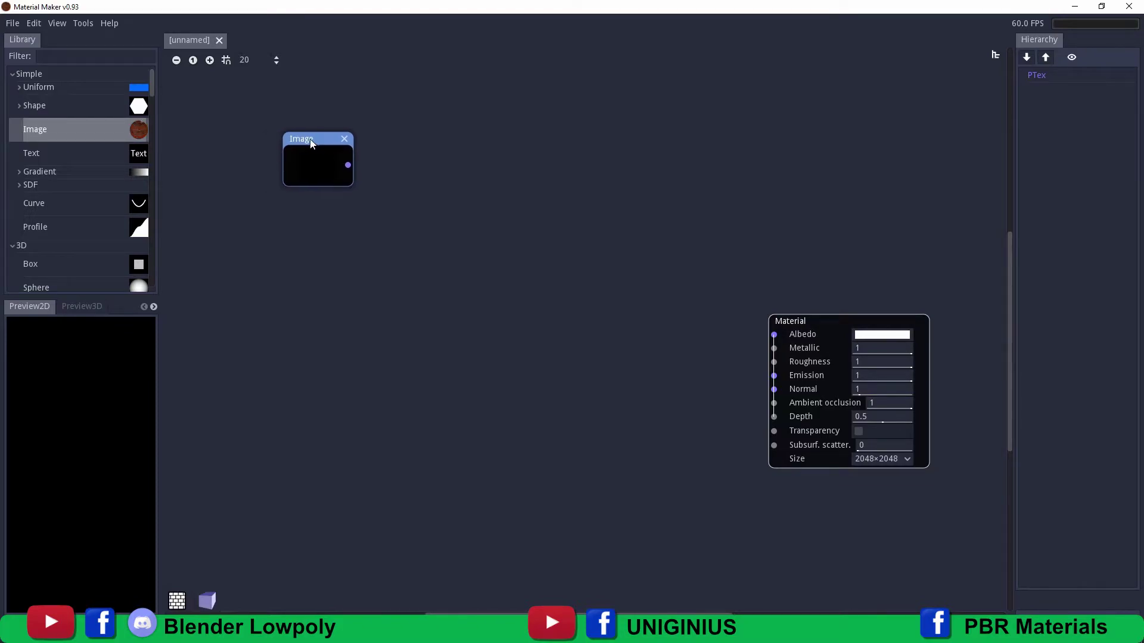
Step: Add a second Image node below the first and load Soil_Roughness.png from the inner Soil folder of material tutorial in the user's Documents on drive C
{"action": "left_click_drag", "start_coordinate": [141, 130], "coordinate": [317, 209]}
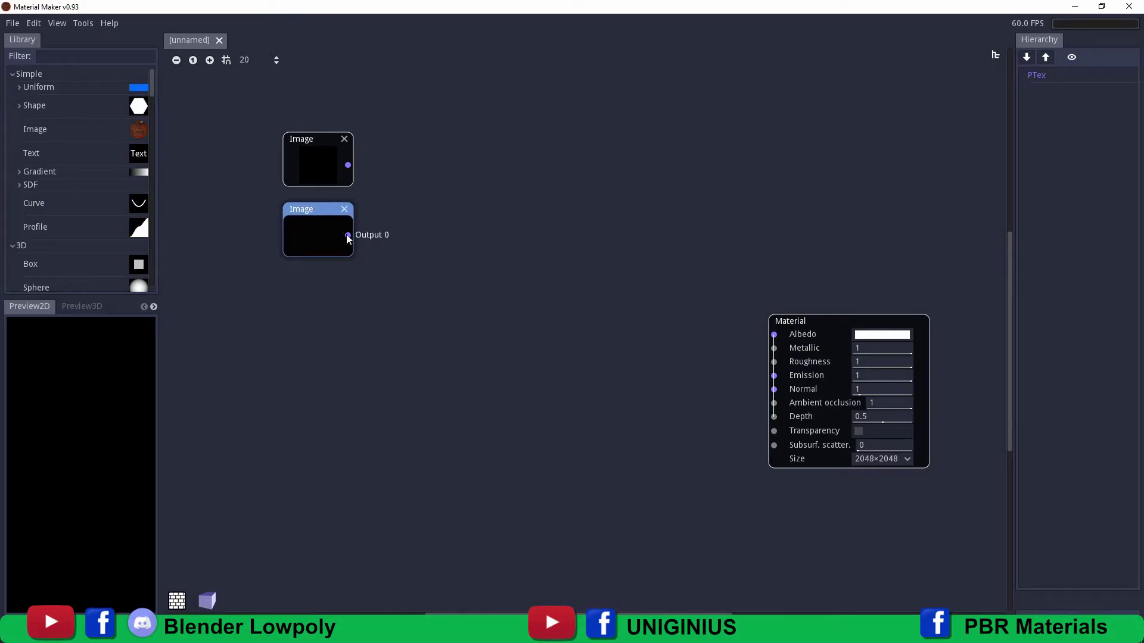
{"action": "left_click", "coordinate": [304, 241]}
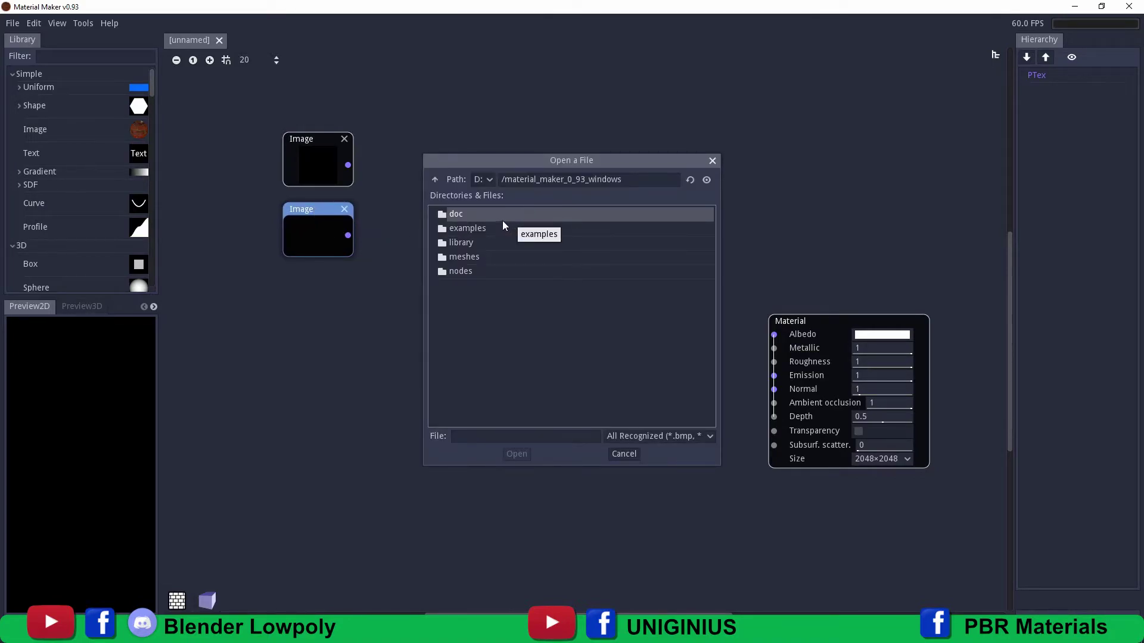
{"action": "left_click", "coordinate": [490, 180]}
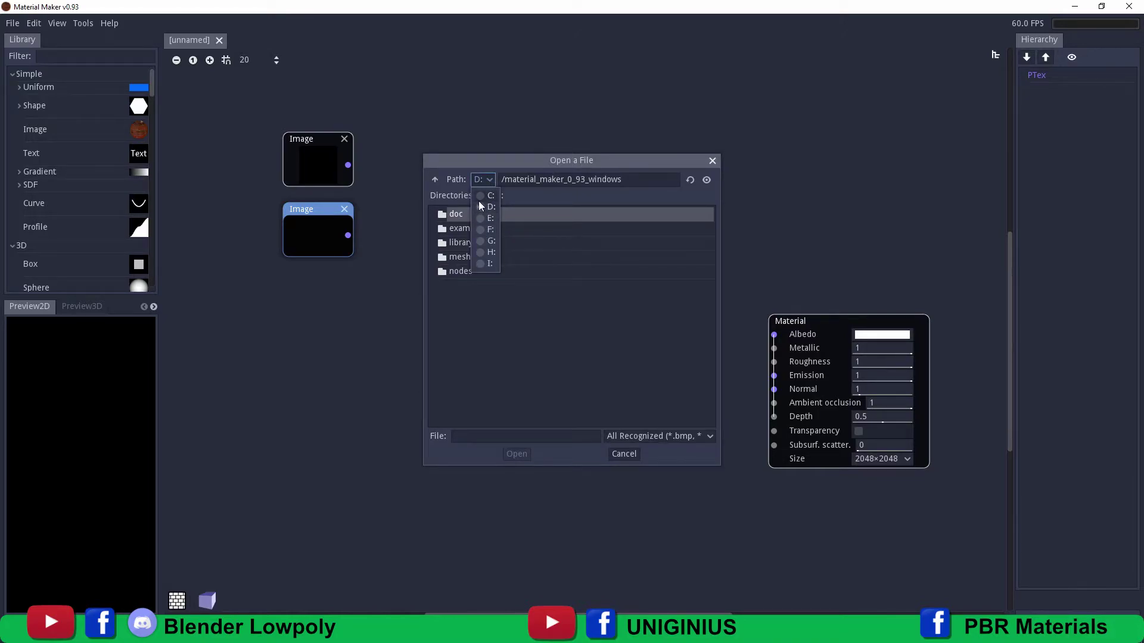
{"action": "left_click", "coordinate": [483, 195]}
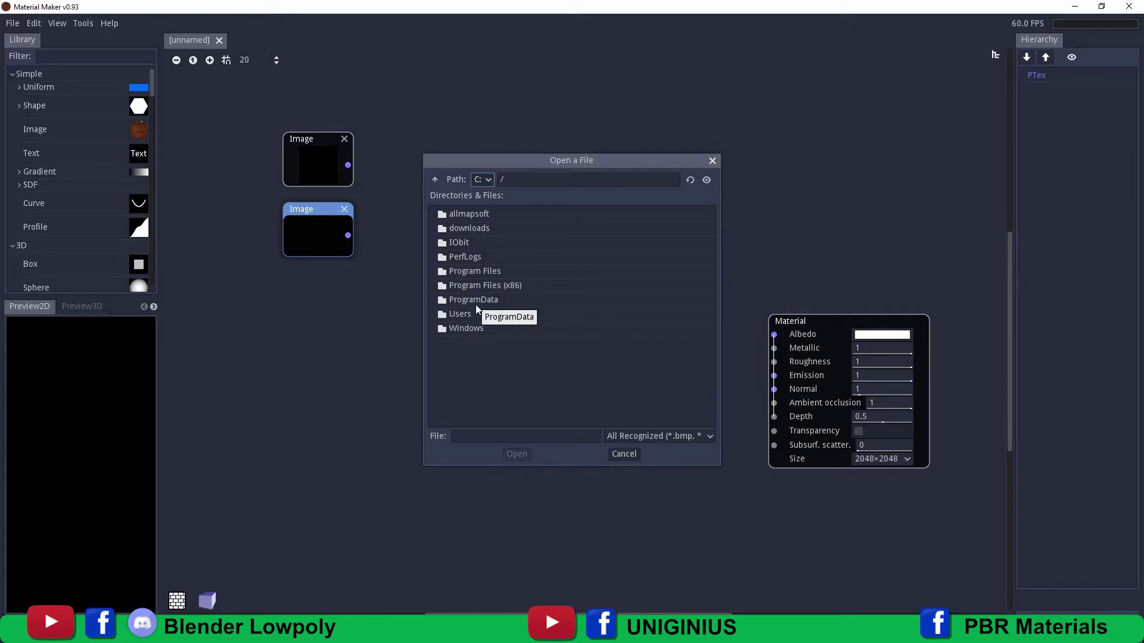
{"action": "double_click", "coordinate": [459, 314]}
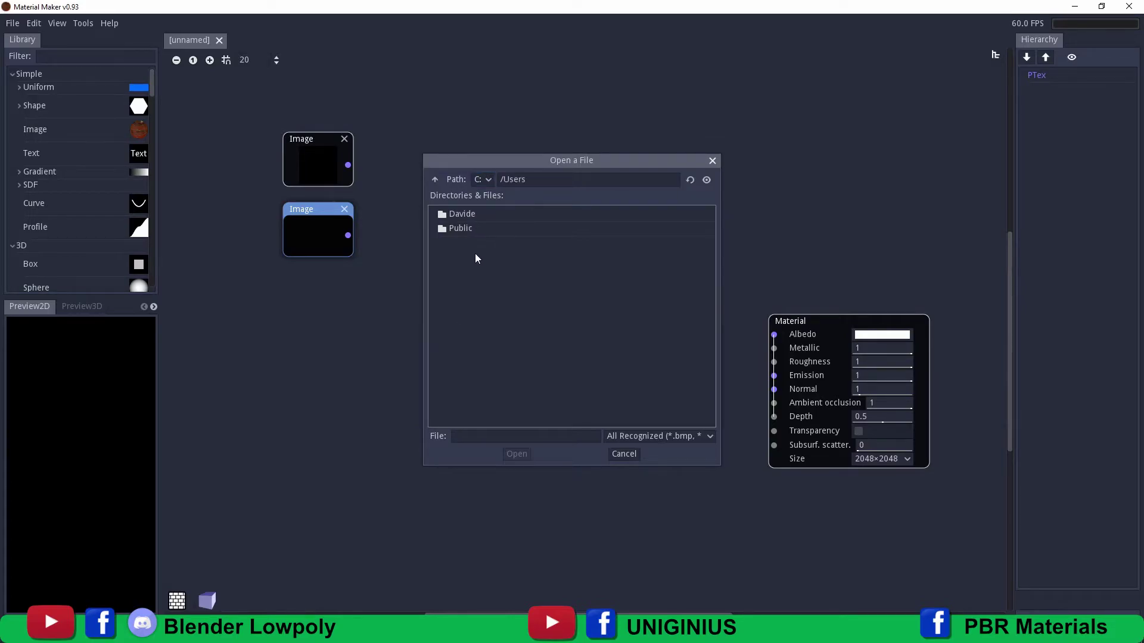
{"action": "double_click", "coordinate": [471, 213]}
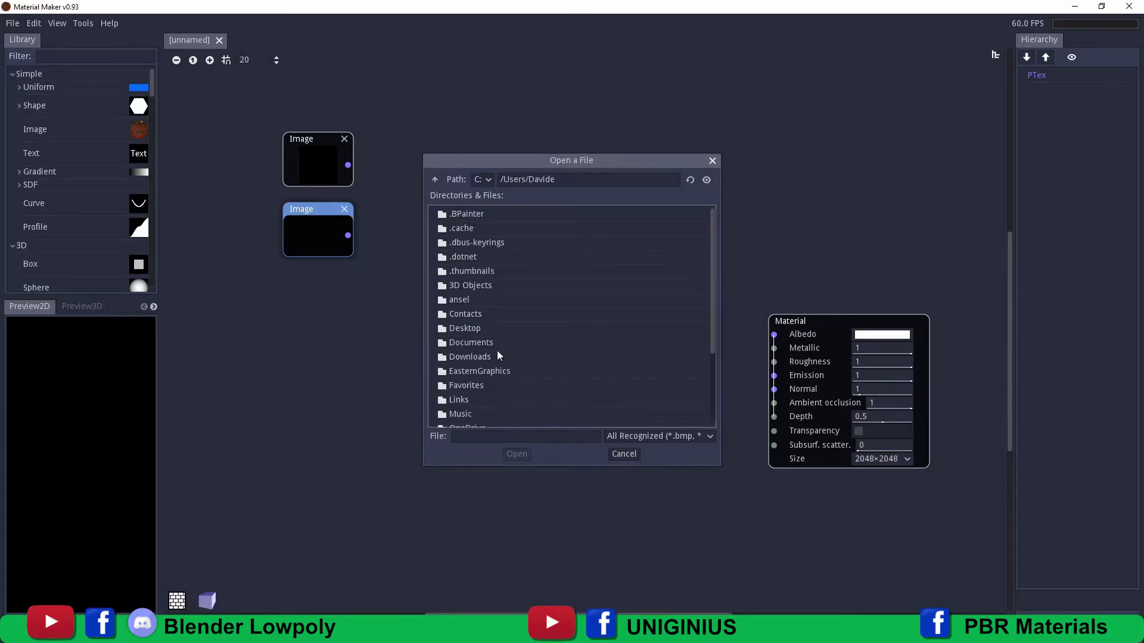
{"action": "double_click", "coordinate": [466, 356]}
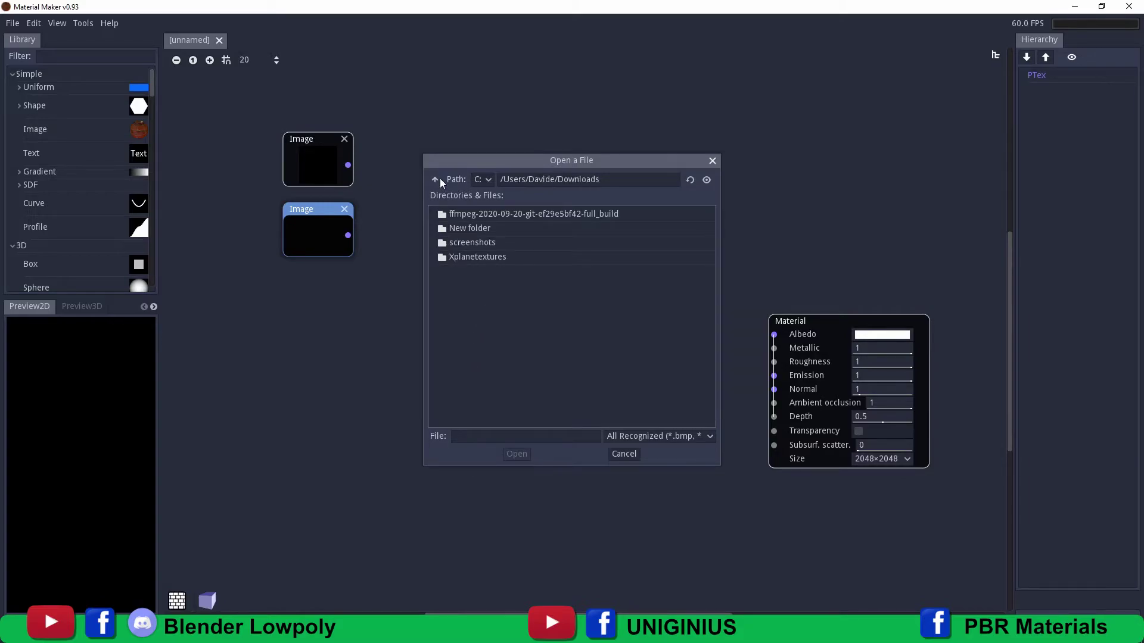
{"action": "left_click", "coordinate": [435, 179]}
{"action": "double_click", "coordinate": [478, 345]}
{"action": "scroll", "coordinate": [502, 353], "scroll_direction": "down", "scroll_amount": 3}
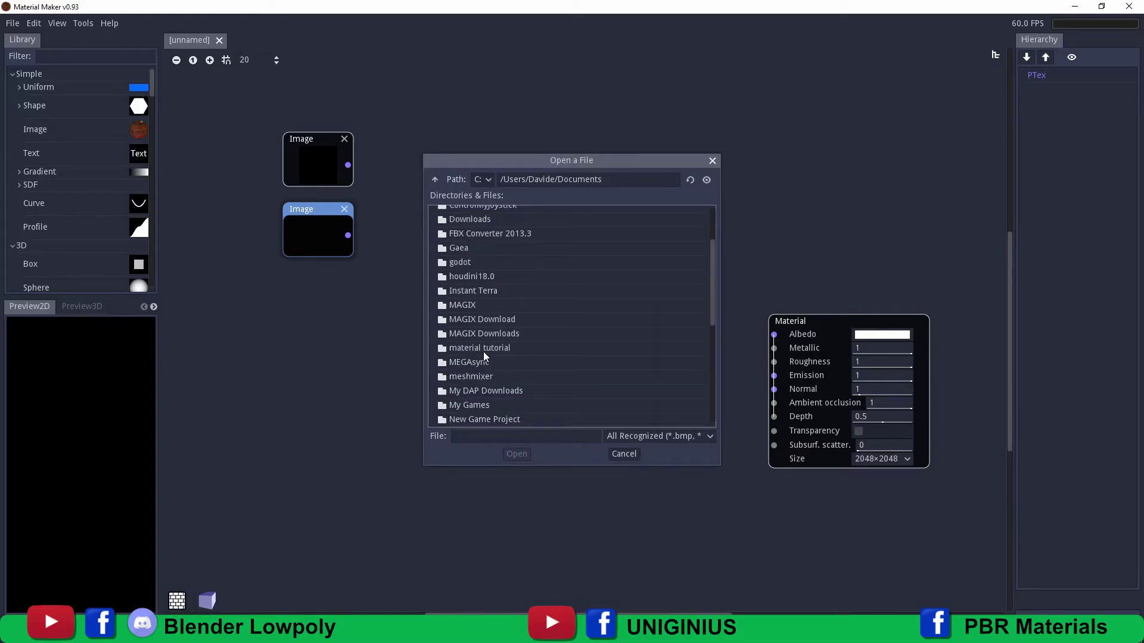
{"action": "double_click", "coordinate": [483, 350]}
{"action": "double_click", "coordinate": [453, 228]}
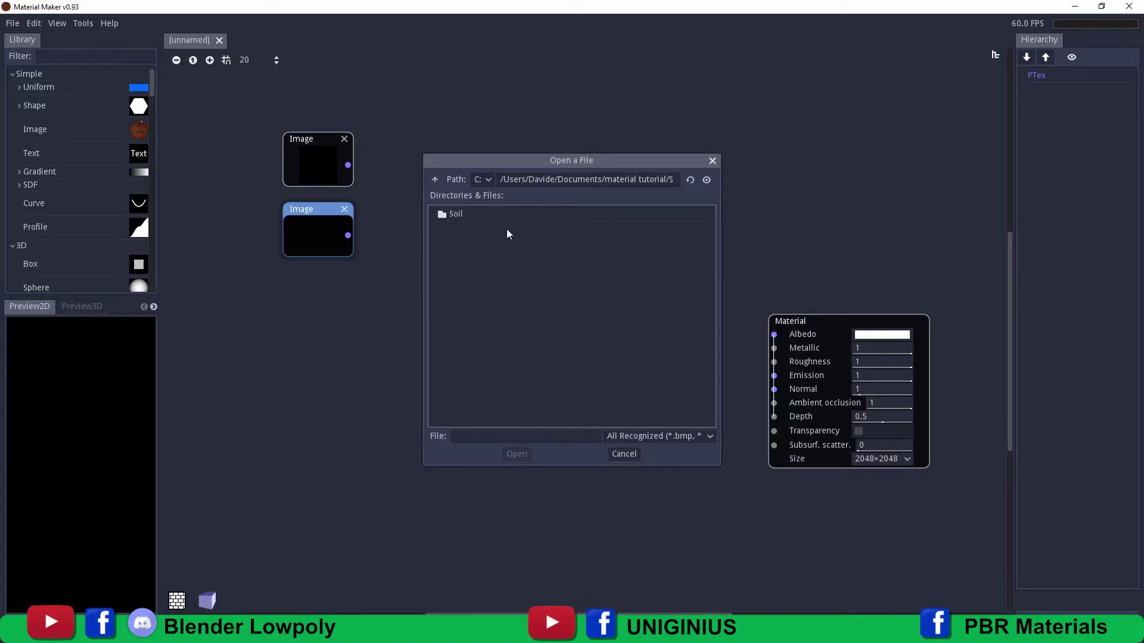
{"action": "double_click", "coordinate": [453, 213]}
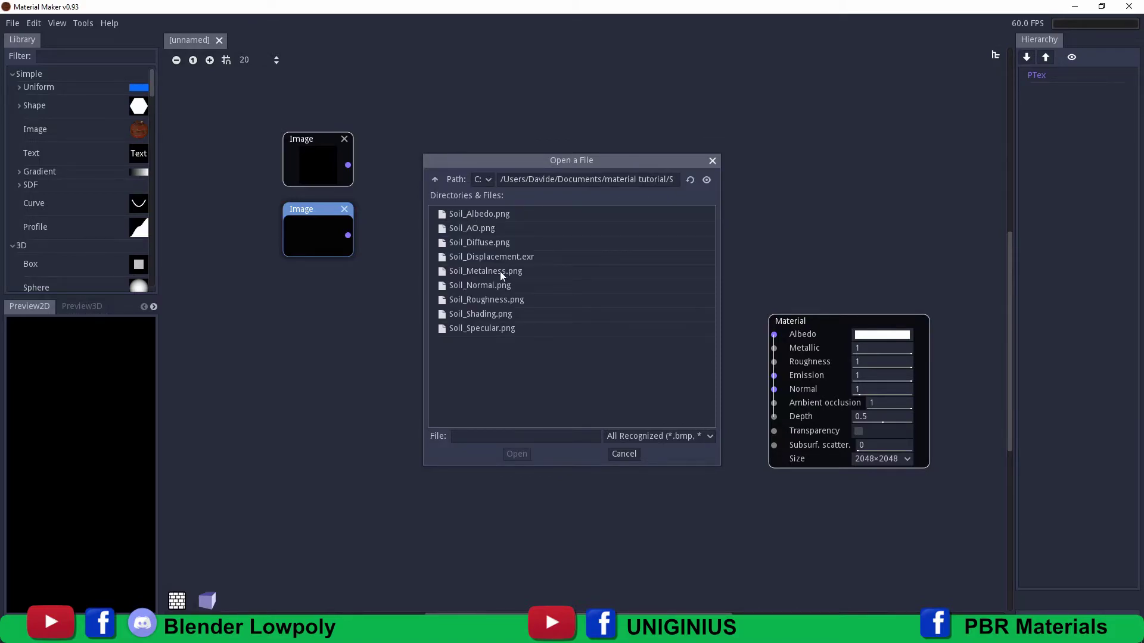
{"action": "left_click", "coordinate": [492, 301]}
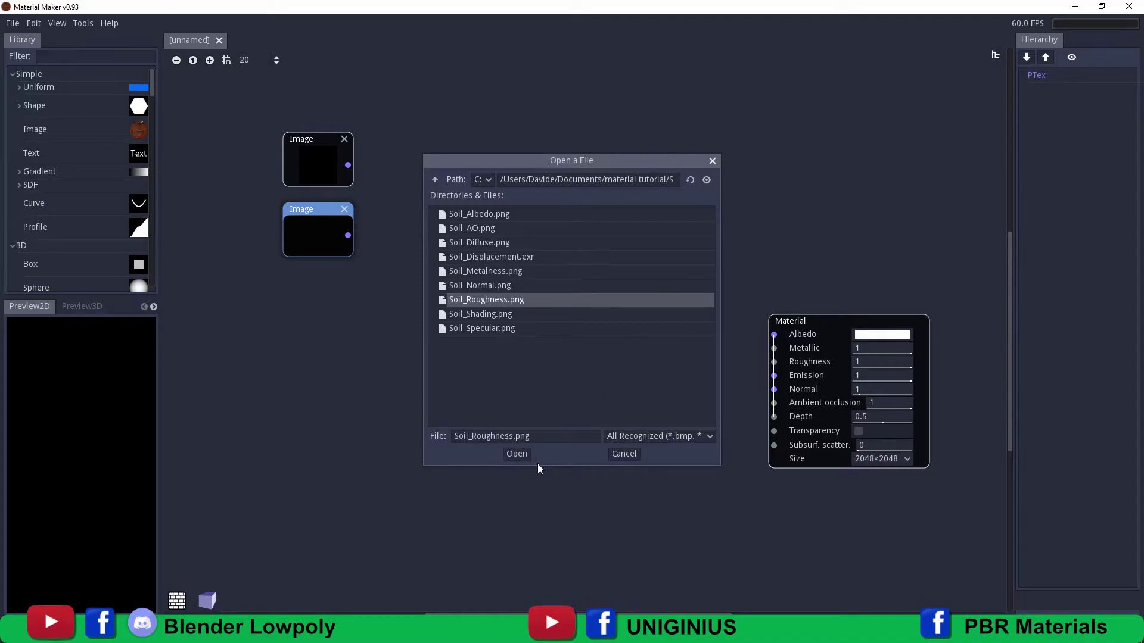
{"action": "left_click", "coordinate": [524, 453]}
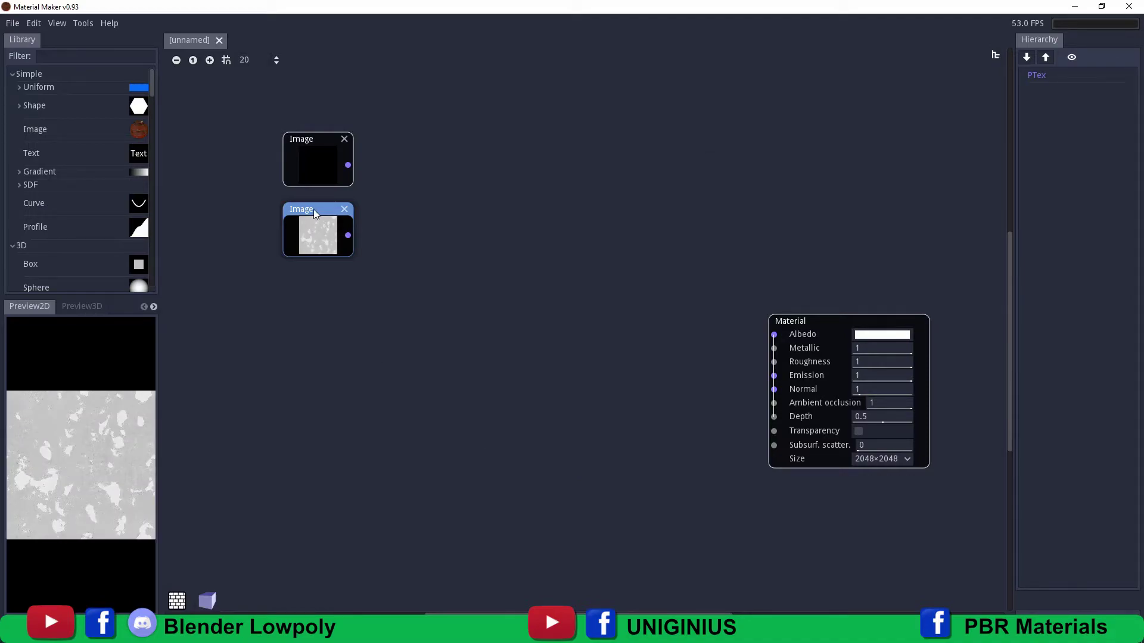
Step: Duplicate the roughness Image node, place the copy below it, and load Soil_Specular.png from the same inner Soil folder into the copy
{"action": "key", "text": "ctrl+d"}
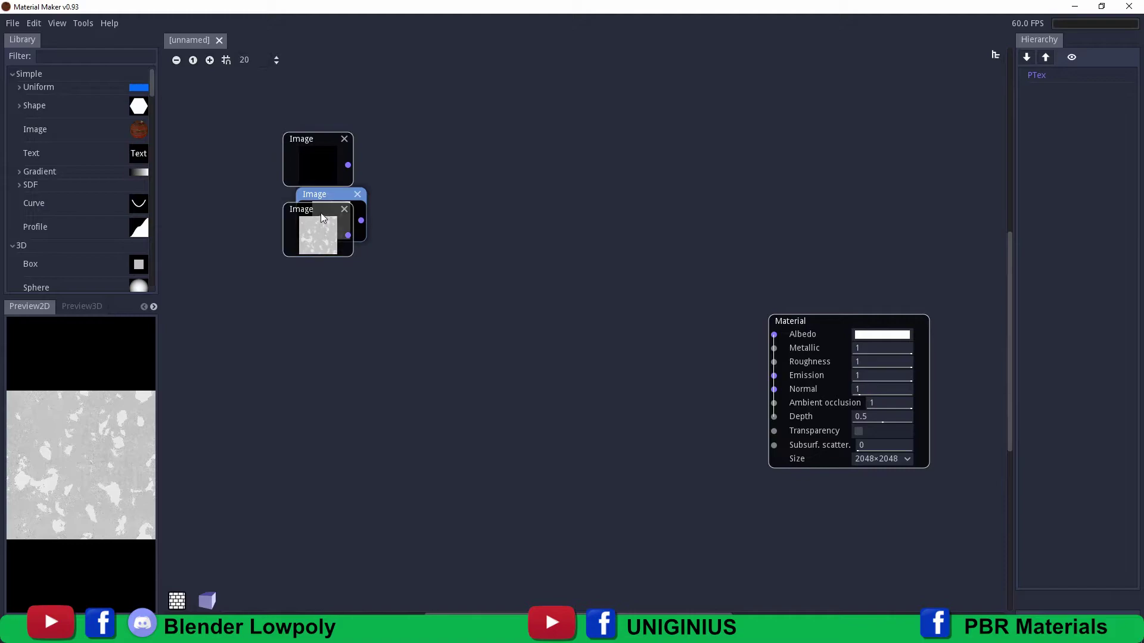
{"action": "left_click_drag", "start_coordinate": [348, 195], "coordinate": [318, 277]}
{"action": "left_click", "coordinate": [317, 301]}
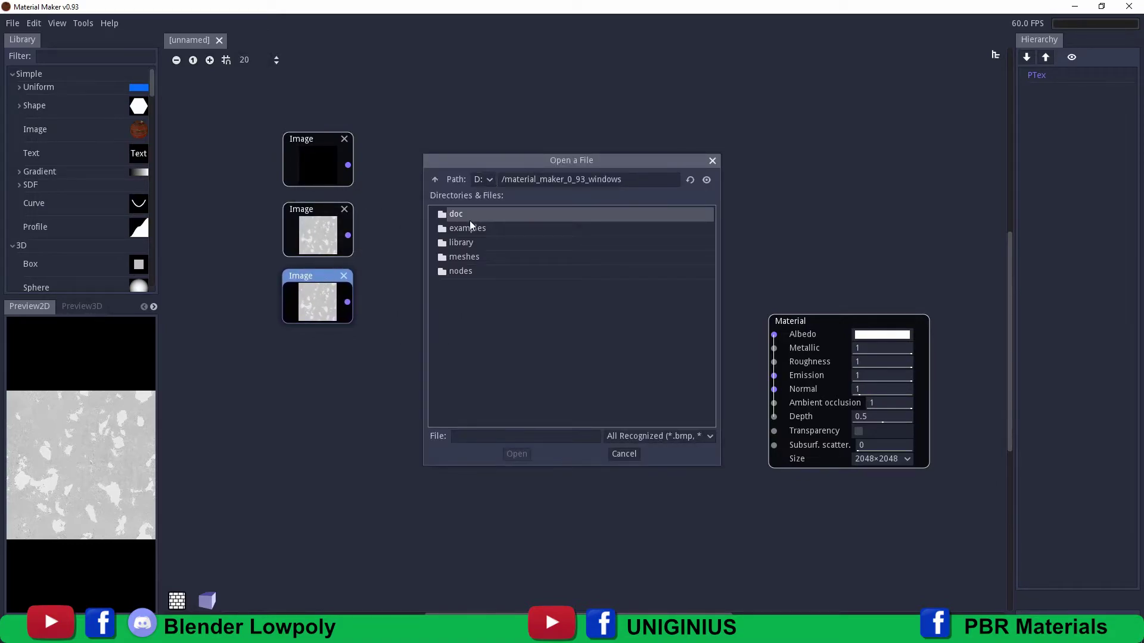
{"action": "left_click", "coordinate": [491, 180]}
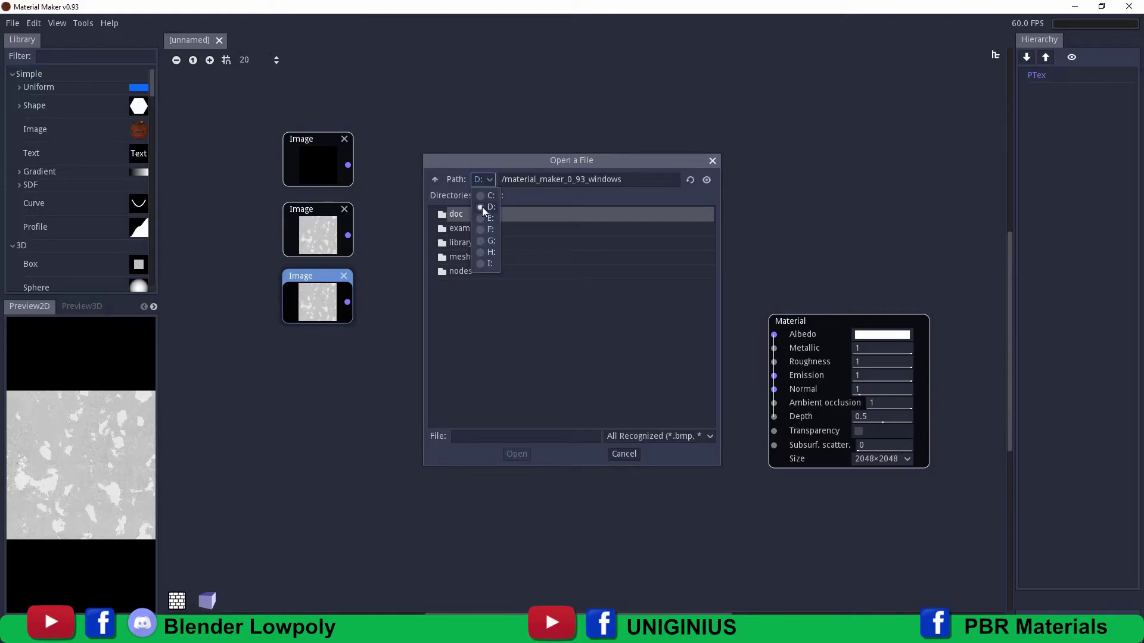
{"action": "left_click", "coordinate": [484, 218]}
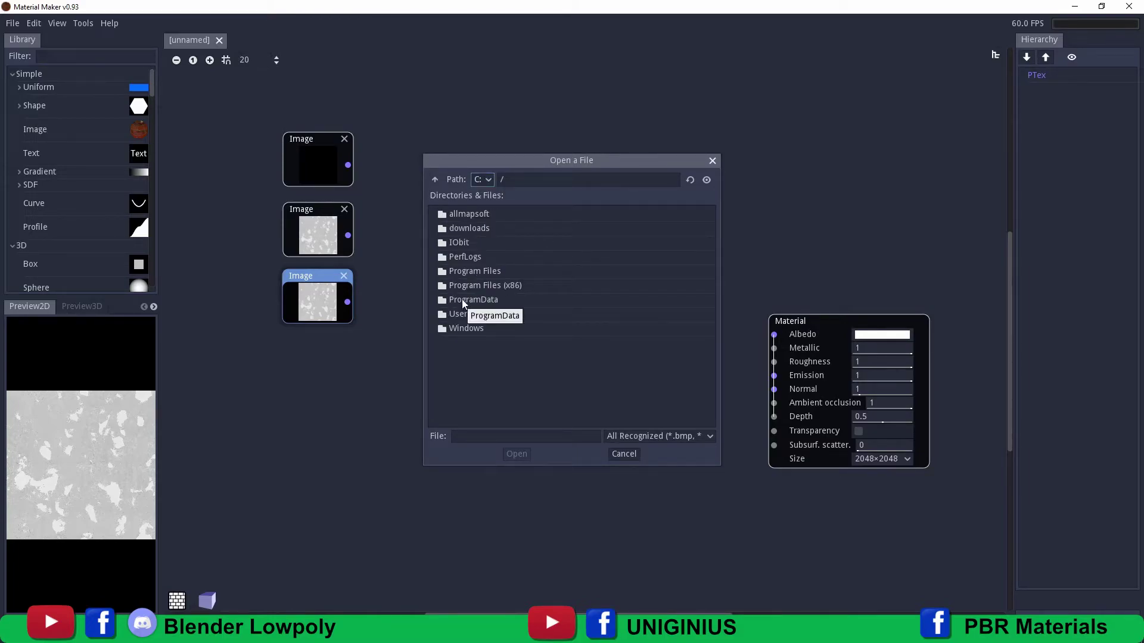
{"action": "double_click", "coordinate": [458, 314]}
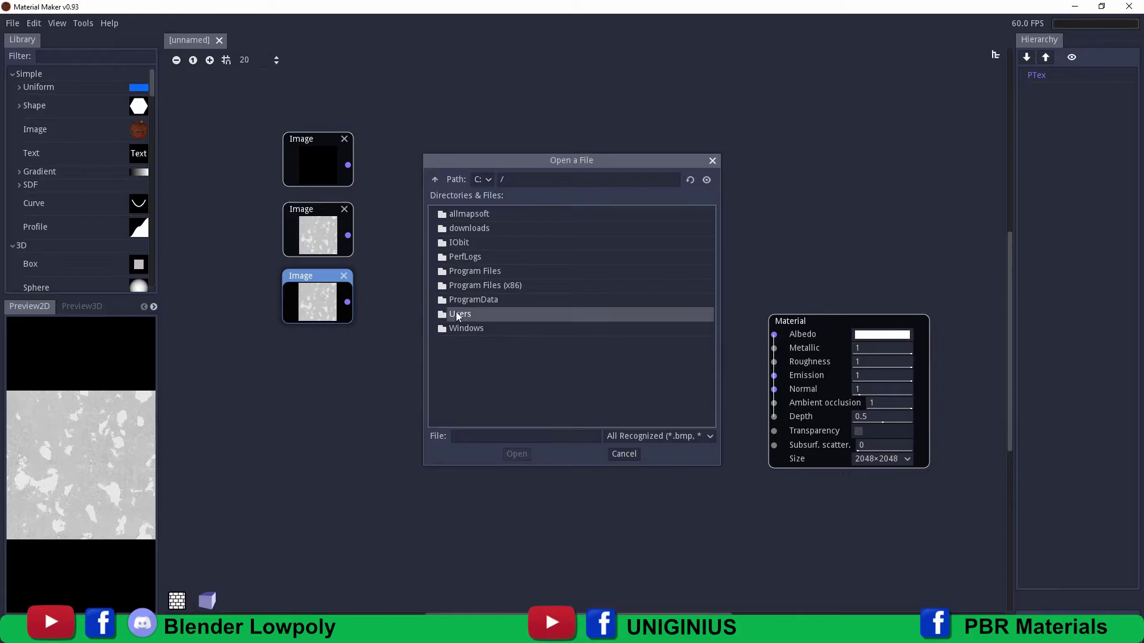
{"action": "double_click", "coordinate": [460, 214]}
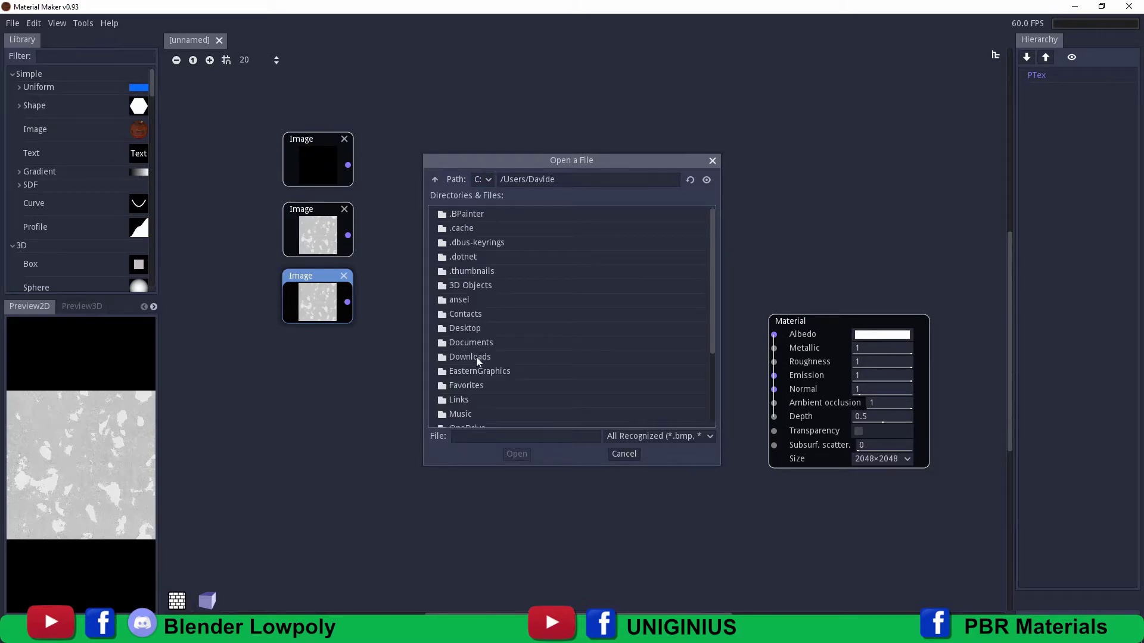
{"action": "double_click", "coordinate": [466, 342]}
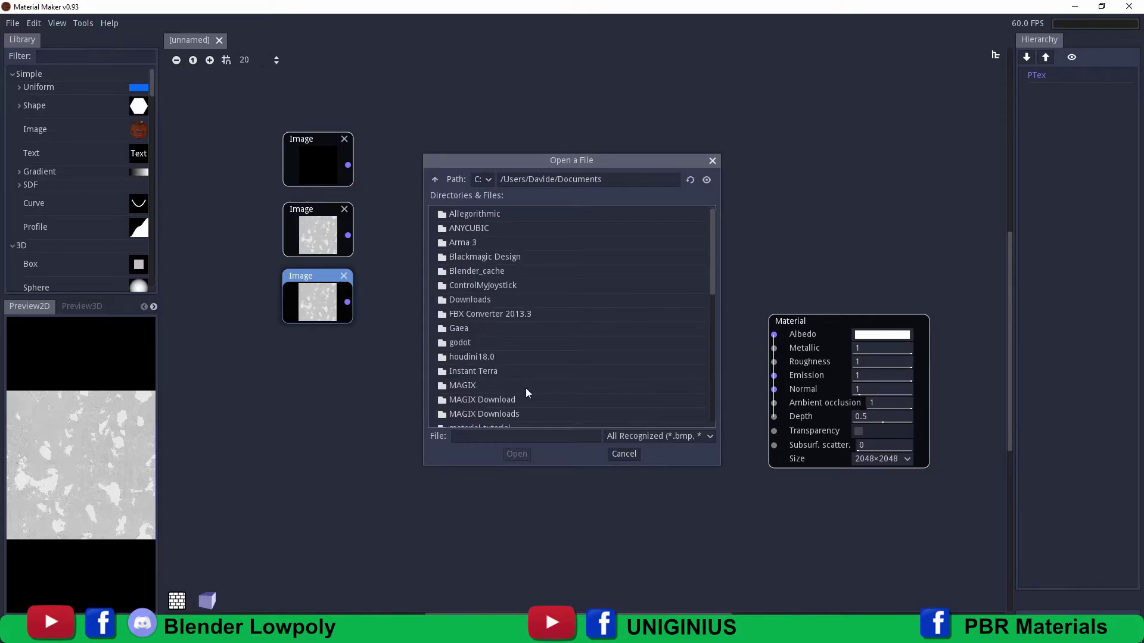
{"action": "scroll", "coordinate": [519, 390], "scroll_direction": "down", "scroll_amount": 3}
{"action": "scroll", "coordinate": [528, 391], "scroll_direction": "up", "scroll_amount": 3}
{"action": "double_click", "coordinate": [481, 347]}
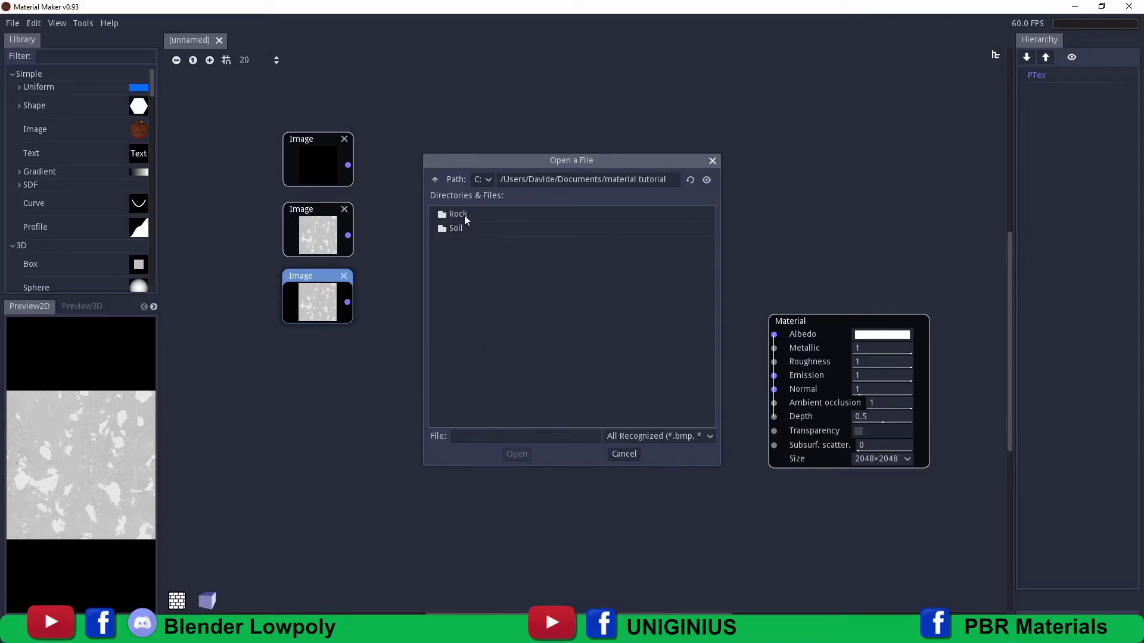
{"action": "double_click", "coordinate": [456, 227]}
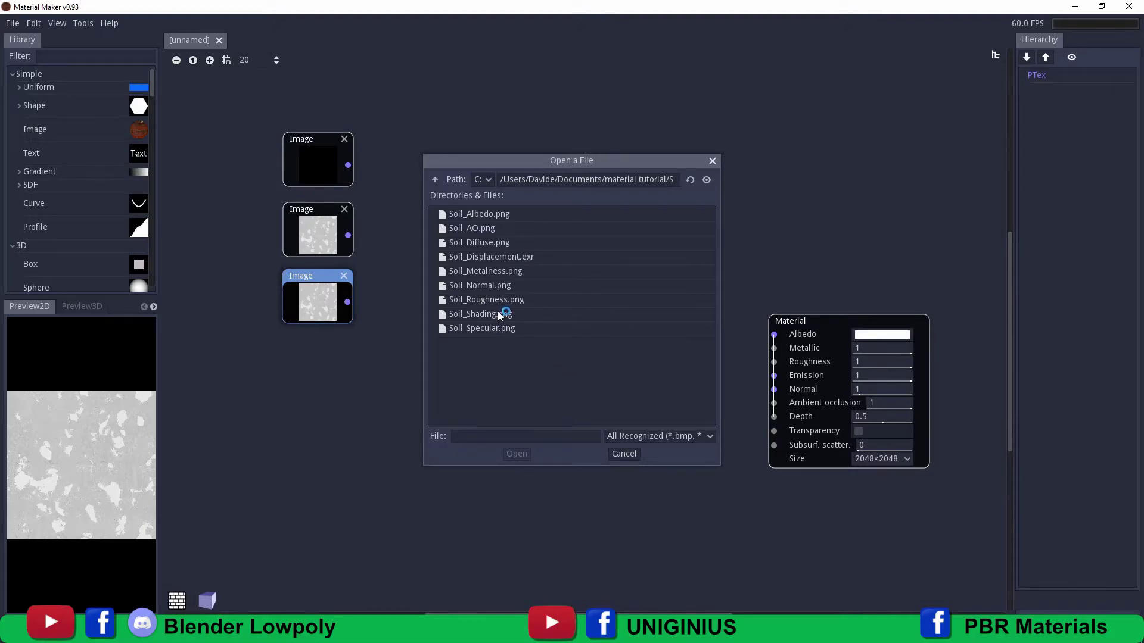
{"action": "left_click", "coordinate": [500, 331]}
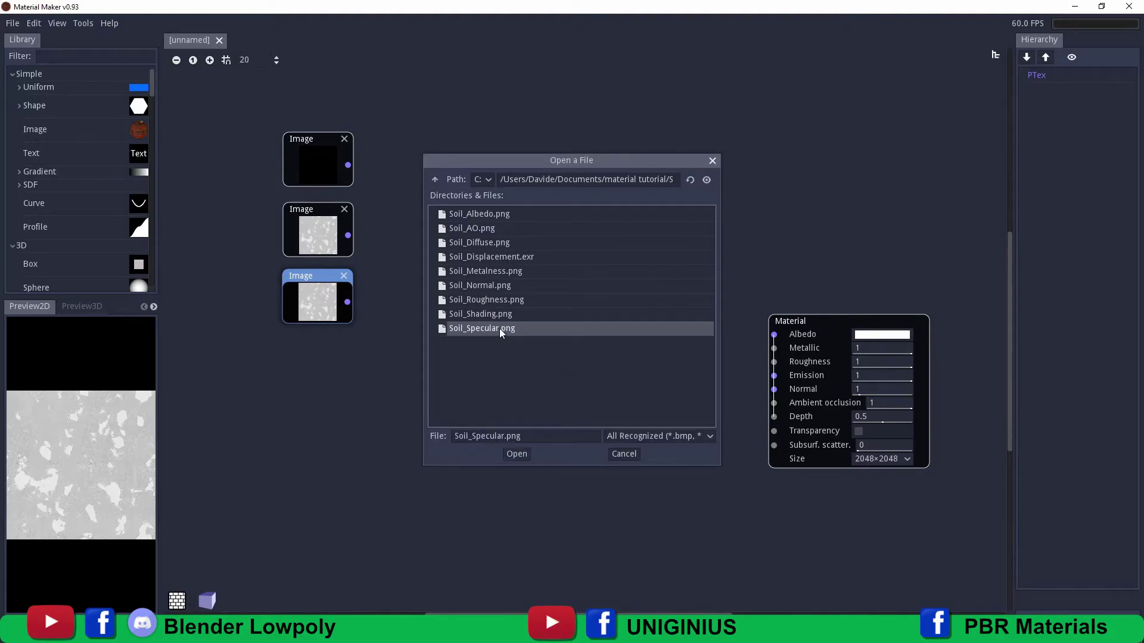
{"action": "left_click", "coordinate": [516, 454]}
Step: Align the three Image nodes in an evenly spaced column, shifted slightly upward in the graph
{"action": "left_click_drag", "start_coordinate": [323, 281], "coordinate": [322, 280]}
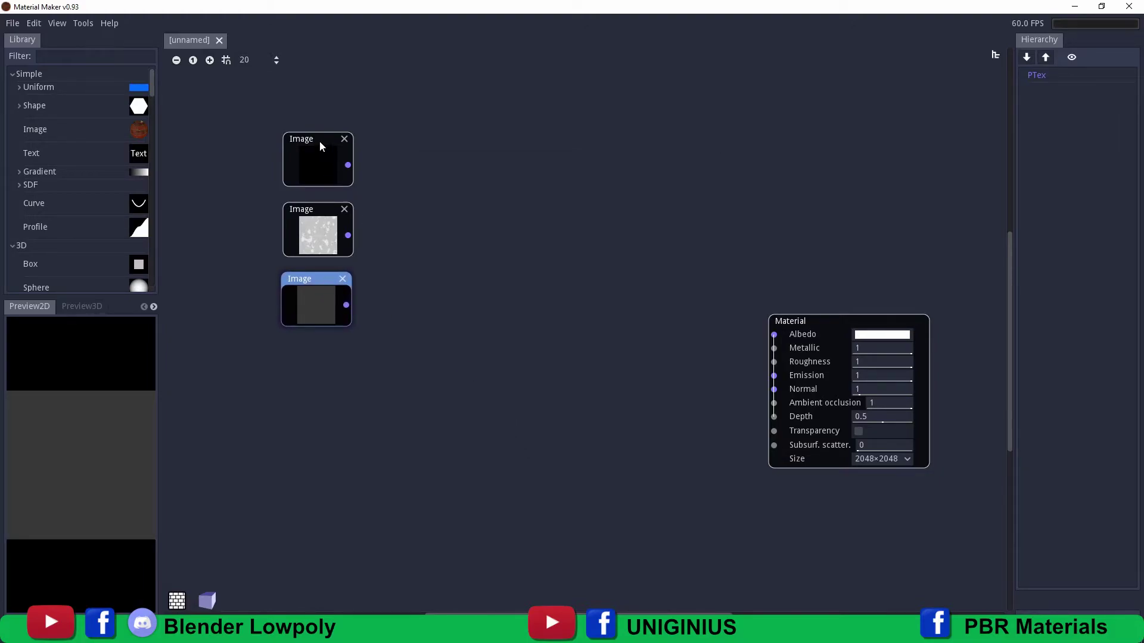
{"action": "left_click_drag", "start_coordinate": [320, 142], "coordinate": [319, 131]}
{"action": "left_click_drag", "start_coordinate": [322, 210], "coordinate": [322, 198]}
{"action": "left_click_drag", "start_coordinate": [329, 279], "coordinate": [327, 272]}
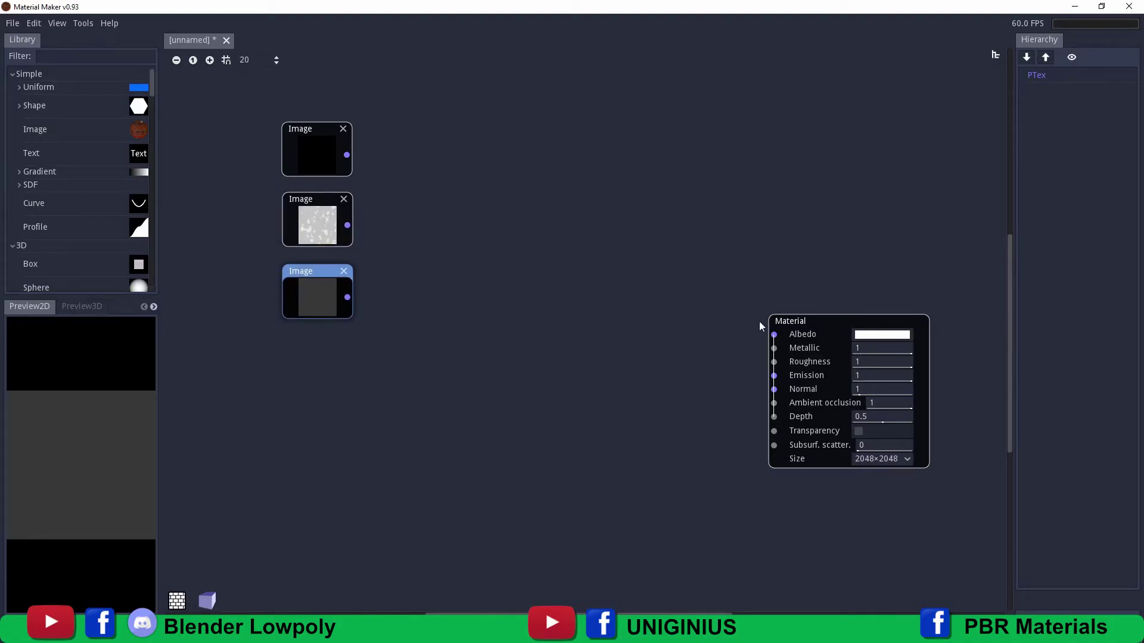
Step: Find the Combine node by filtering the library for "combi" and place it beside the column of Image nodes
{"action": "left_click", "coordinate": [92, 56]}
{"action": "type", "text": "combi"}
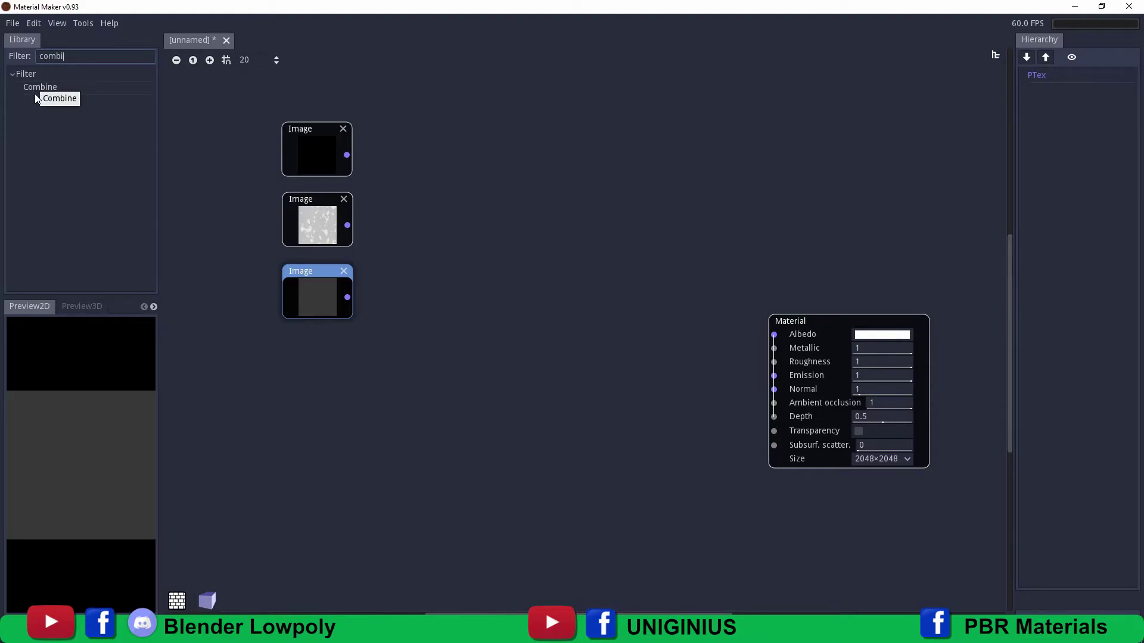
{"action": "left_click_drag", "start_coordinate": [40, 87], "coordinate": [474, 167]}
{"action": "left_click", "coordinate": [492, 197]}
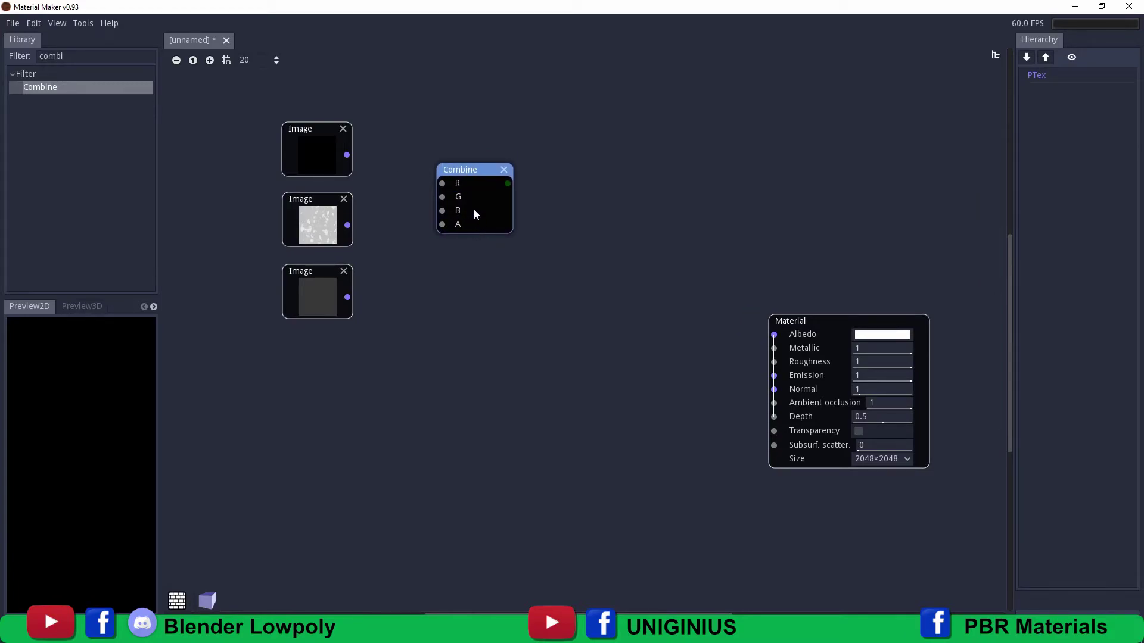
{"action": "left_click_drag", "start_coordinate": [464, 173], "coordinate": [460, 172]}
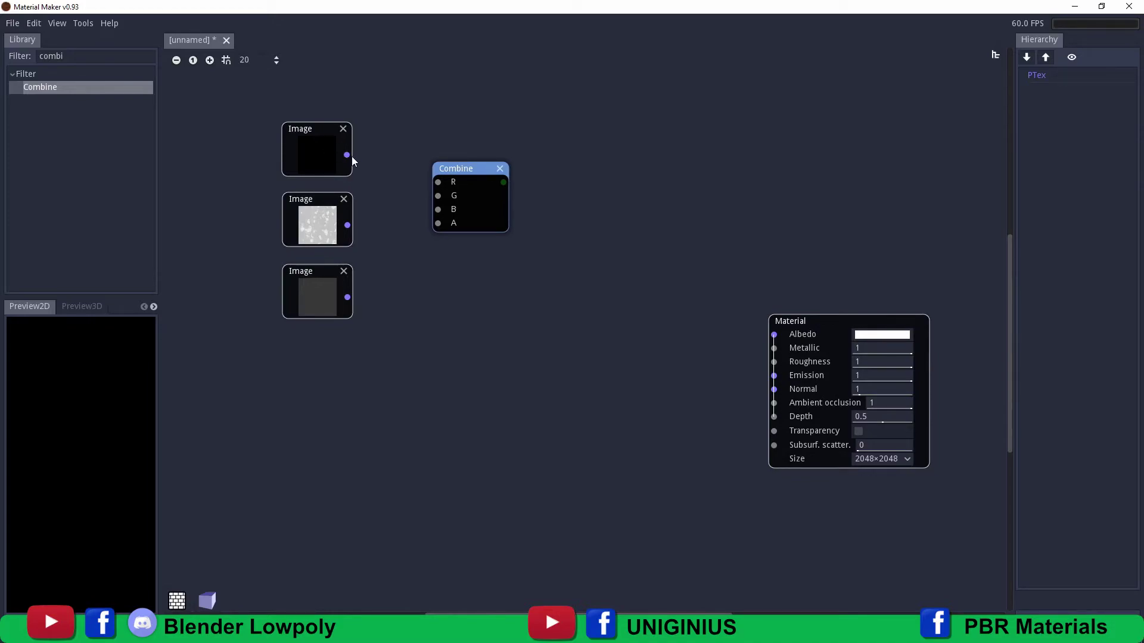
Step: Connect the metalness, roughness and specular images to the Combine node's R, G and B inputs respectively, and nudge the Combine node slightly
{"action": "left_click_drag", "start_coordinate": [347, 155], "coordinate": [438, 182]}
{"action": "left_click_drag", "start_coordinate": [348, 224], "coordinate": [438, 196]}
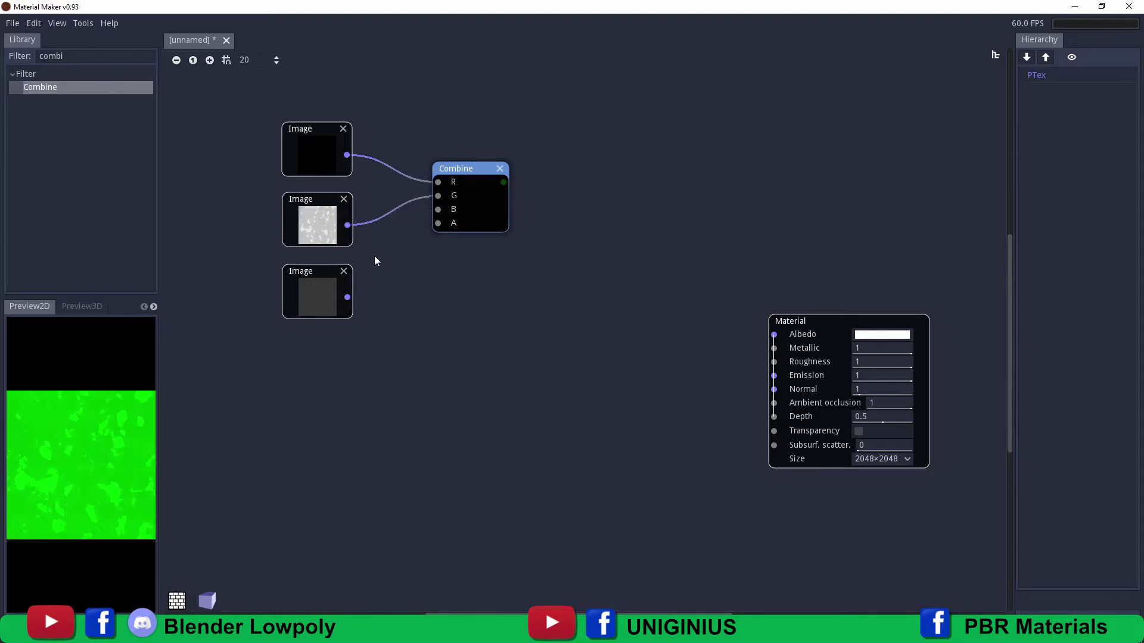
{"action": "left_click_drag", "start_coordinate": [348, 296], "coordinate": [439, 214]}
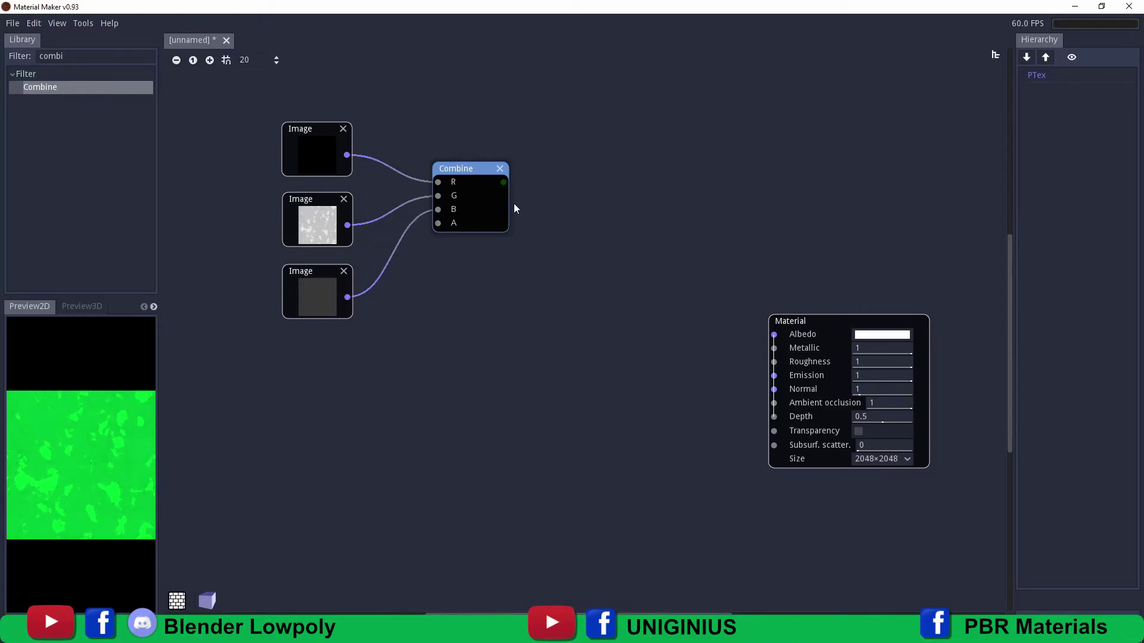
{"action": "left_click_drag", "start_coordinate": [478, 170], "coordinate": [485, 174]}
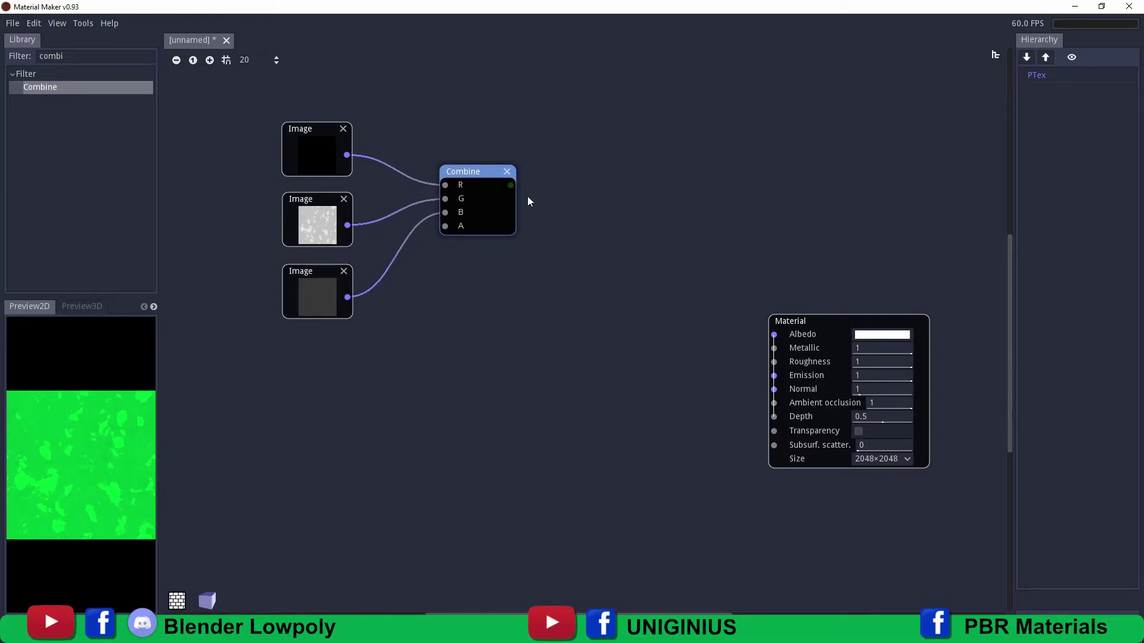
Step: Filter the library for "expo", add an Export node beyond the Combine node, and feed the Combine output into it
{"action": "double_click", "coordinate": [51, 56]}
{"action": "type", "text": "expo"}
{"action": "left_click_drag", "start_coordinate": [25, 91], "coordinate": [595, 186]}
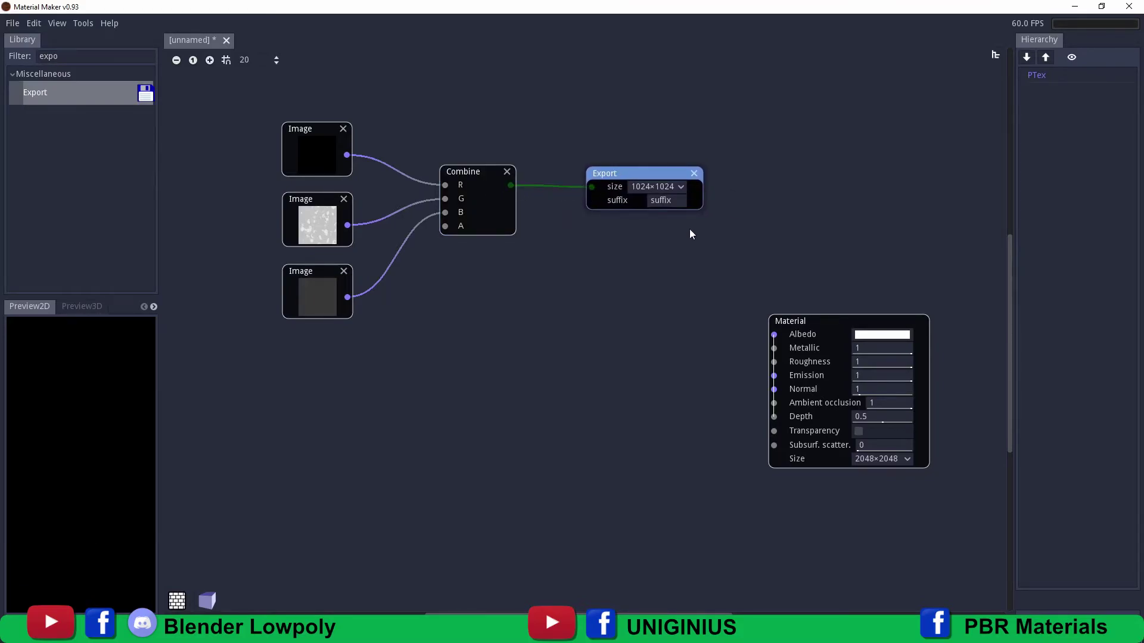
Step: Set the Export node's suffix to Shader and its size to 2048×2048
{"action": "left_click_drag", "start_coordinate": [676, 203], "coordinate": [625, 207]}
{"action": "type", "text": "Shader"}
{"action": "key", "text": "BackSpace"}
{"action": "key", "text": "BackSpace"}
{"action": "type", "text": "in"}
{"action": "key", "text": "BackSpace"}
{"action": "key", "text": "BackSpace"}
{"action": "type", "text": "er"}
{"action": "left_click", "coordinate": [679, 188]}
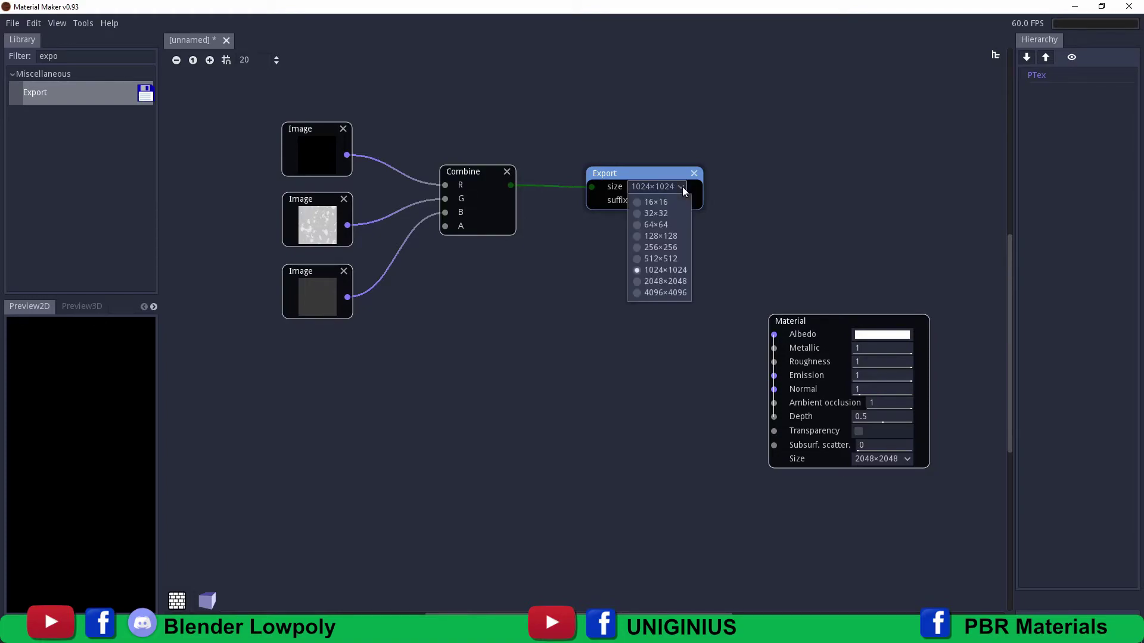
{"action": "left_click", "coordinate": [653, 282]}
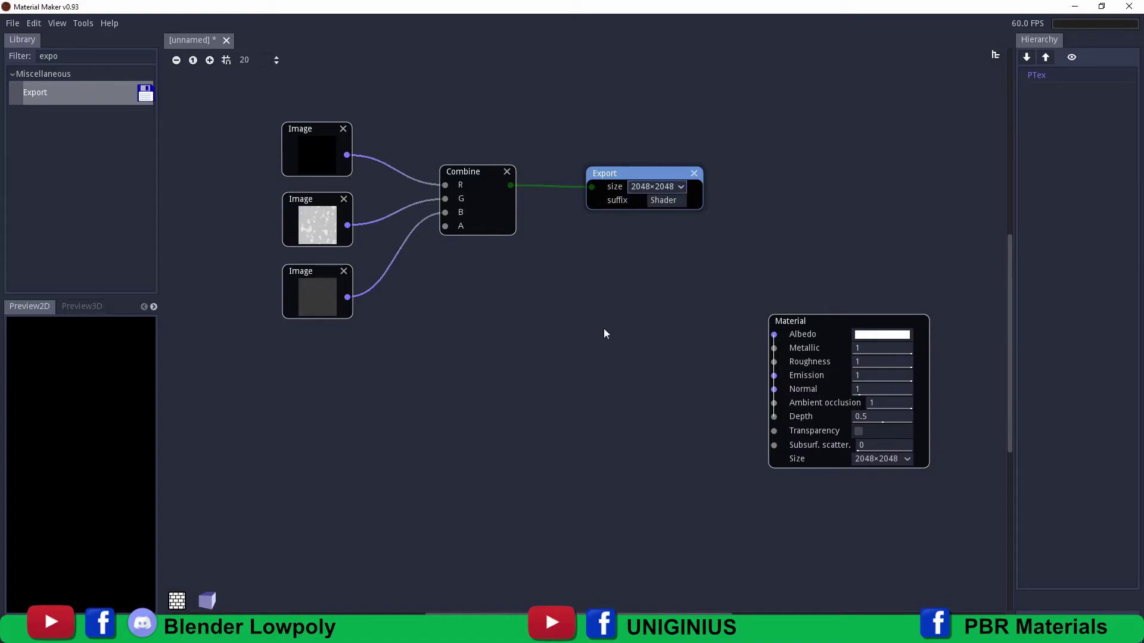
Step: Move the Material node directly below the Export node and start exporting the material in Godot format
{"action": "left_click_drag", "start_coordinate": [807, 321], "coordinate": [625, 245]}
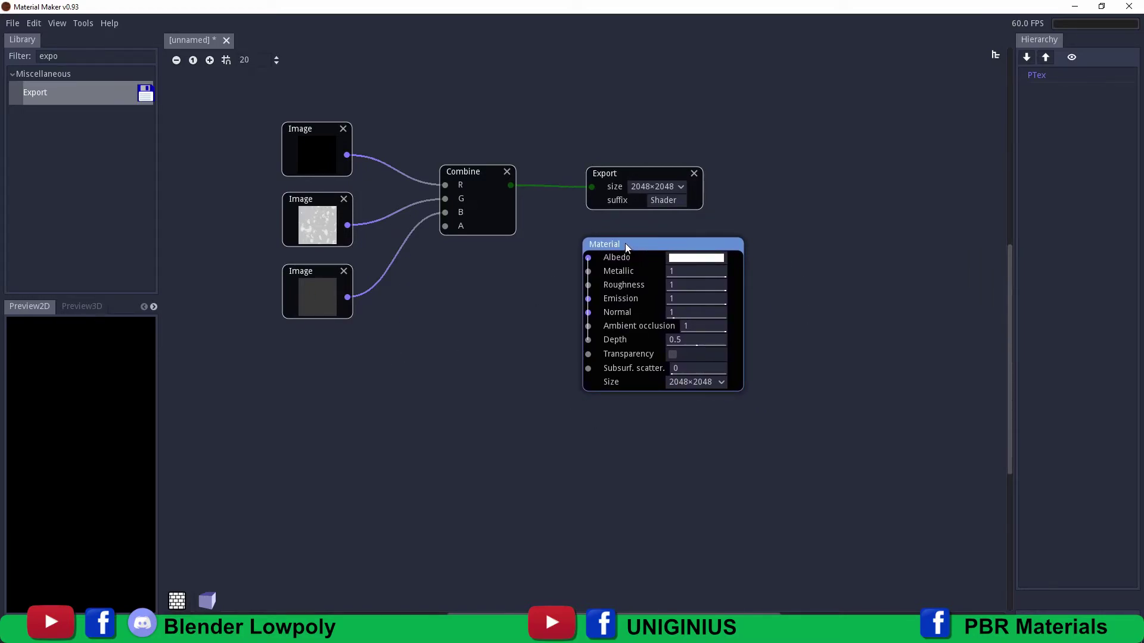
{"action": "left_click", "coordinate": [12, 23]}
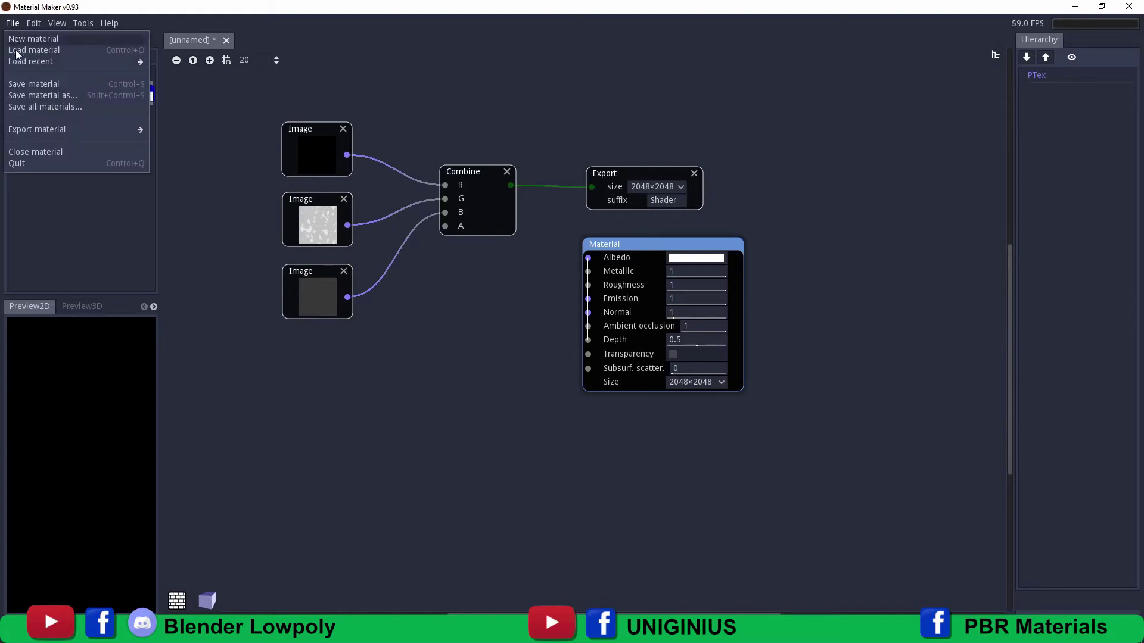
{"action": "mouse_move", "coordinate": [112, 130]}
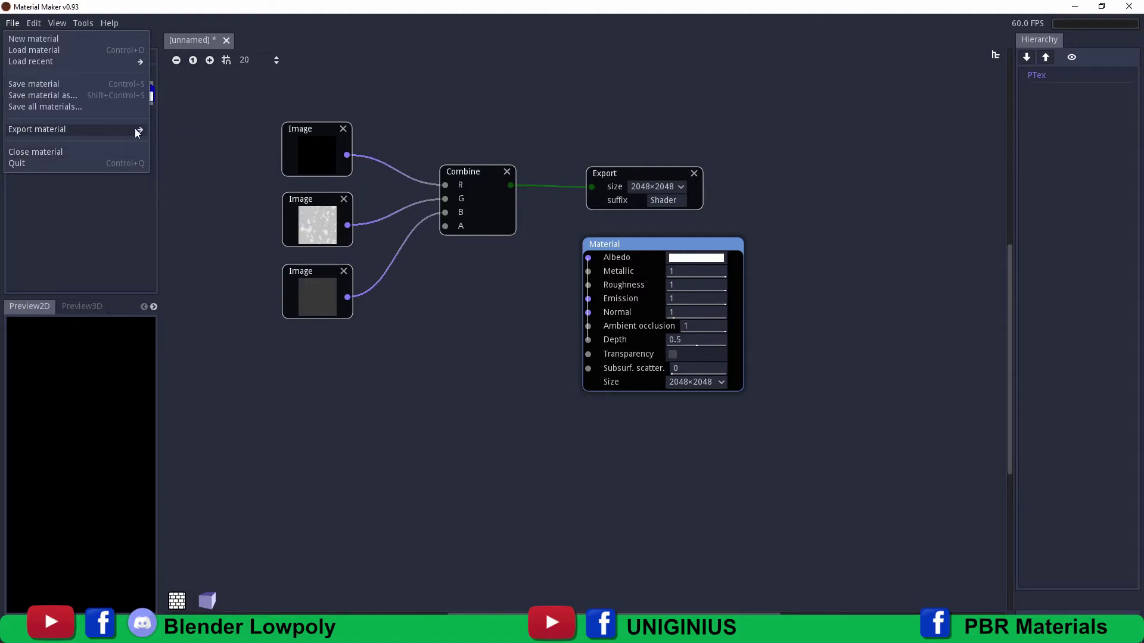
{"action": "left_click", "coordinate": [180, 130]}
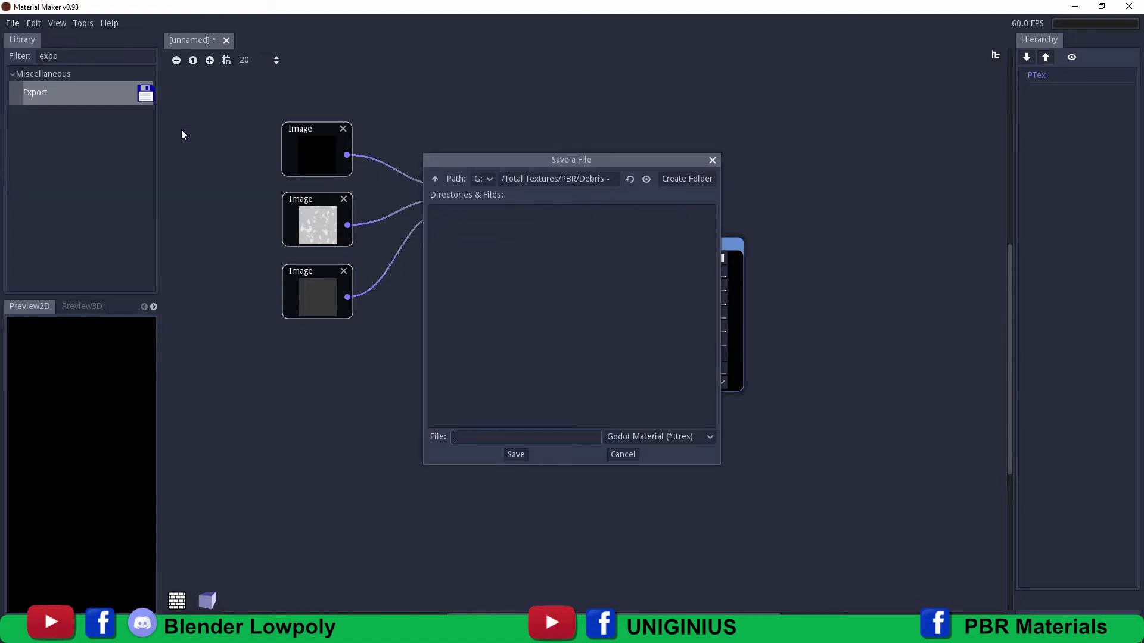
Step: Set the export destination to the material tutorial/Soil/Soil folder inside the user's Documents folder on drive C
{"action": "left_click", "coordinate": [489, 179]}
{"action": "left_click", "coordinate": [485, 196]}
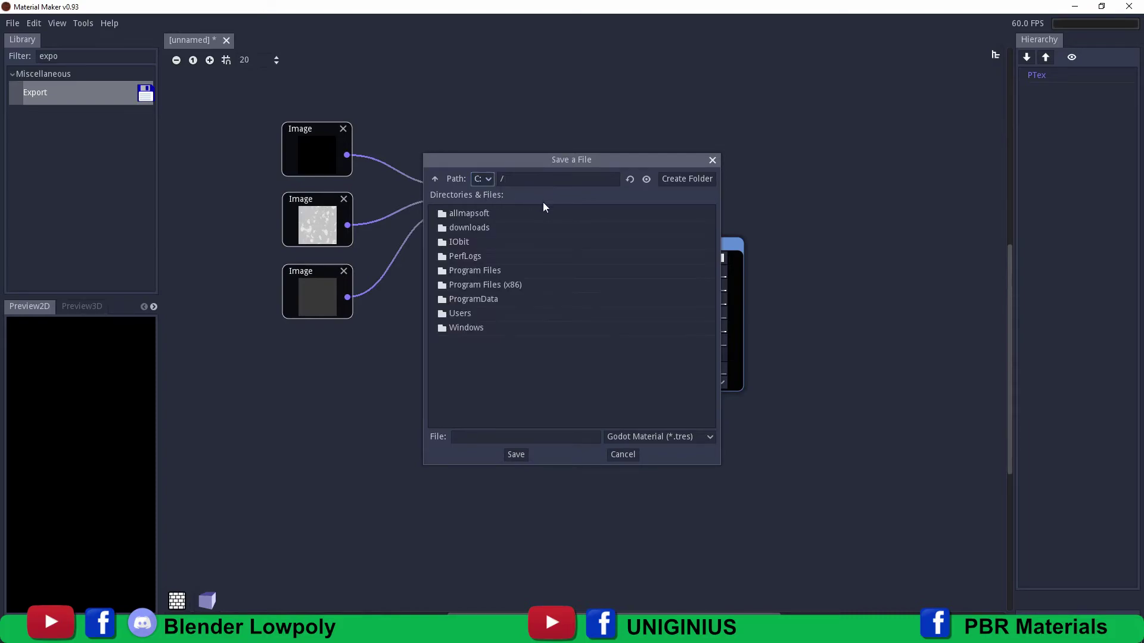
{"action": "double_click", "coordinate": [444, 312]}
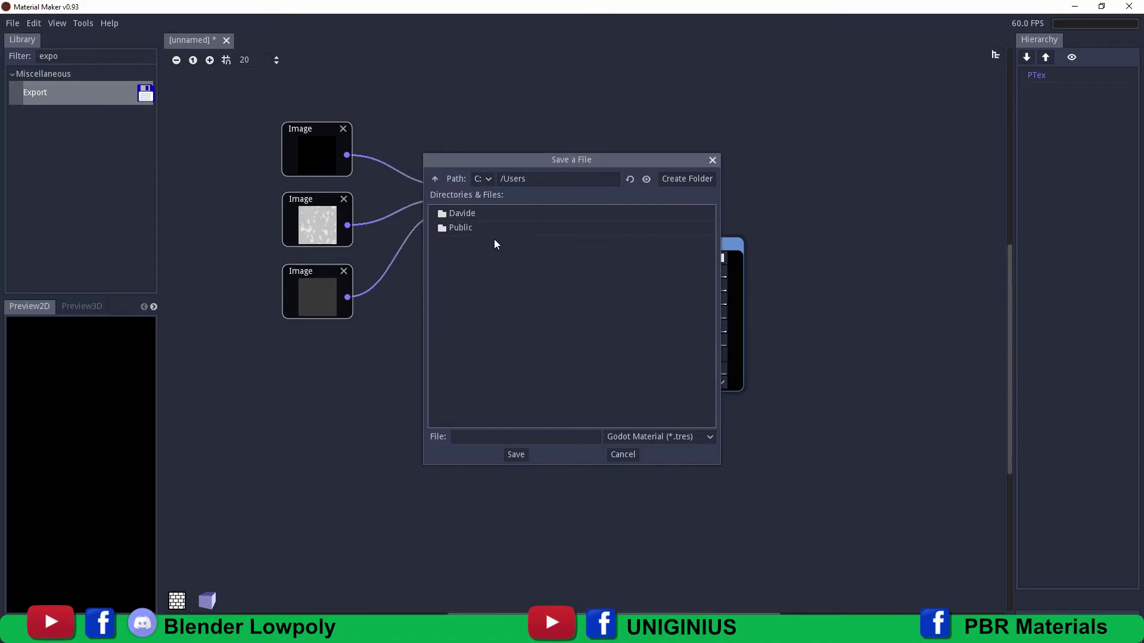
{"action": "double_click", "coordinate": [457, 213]}
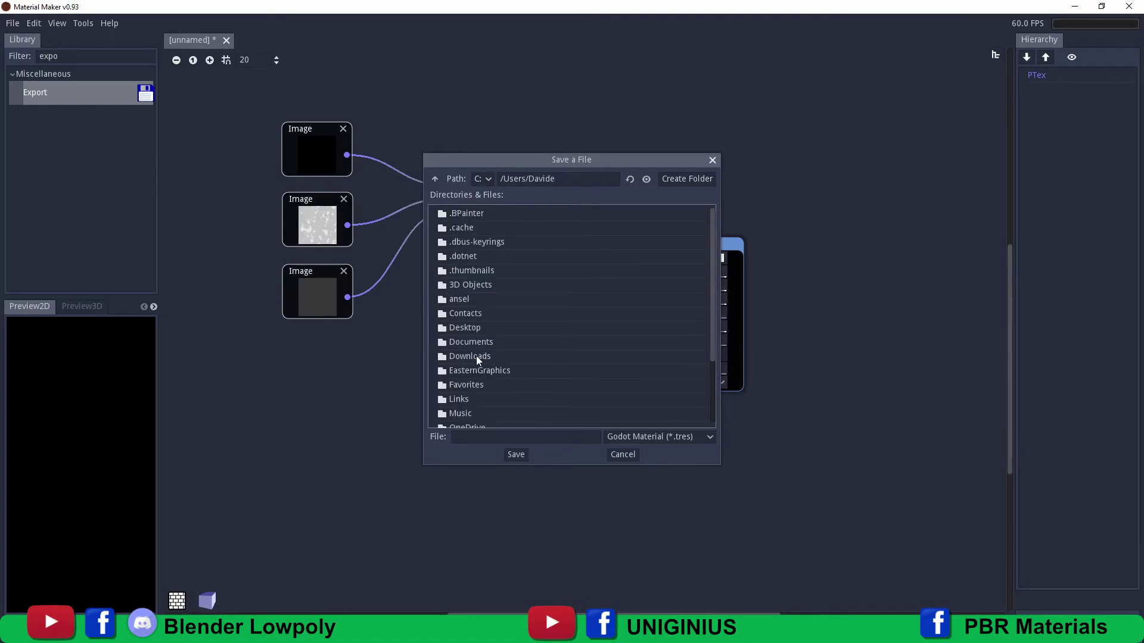
{"action": "double_click", "coordinate": [473, 342]}
{"action": "scroll", "coordinate": [530, 368], "scroll_direction": "down", "scroll_amount": 3}
{"action": "scroll", "coordinate": [494, 381], "scroll_direction": "down", "scroll_amount": 2}
{"action": "scroll", "coordinate": [494, 380], "scroll_direction": "up", "scroll_amount": 2}
{"action": "double_click", "coordinate": [498, 346]}
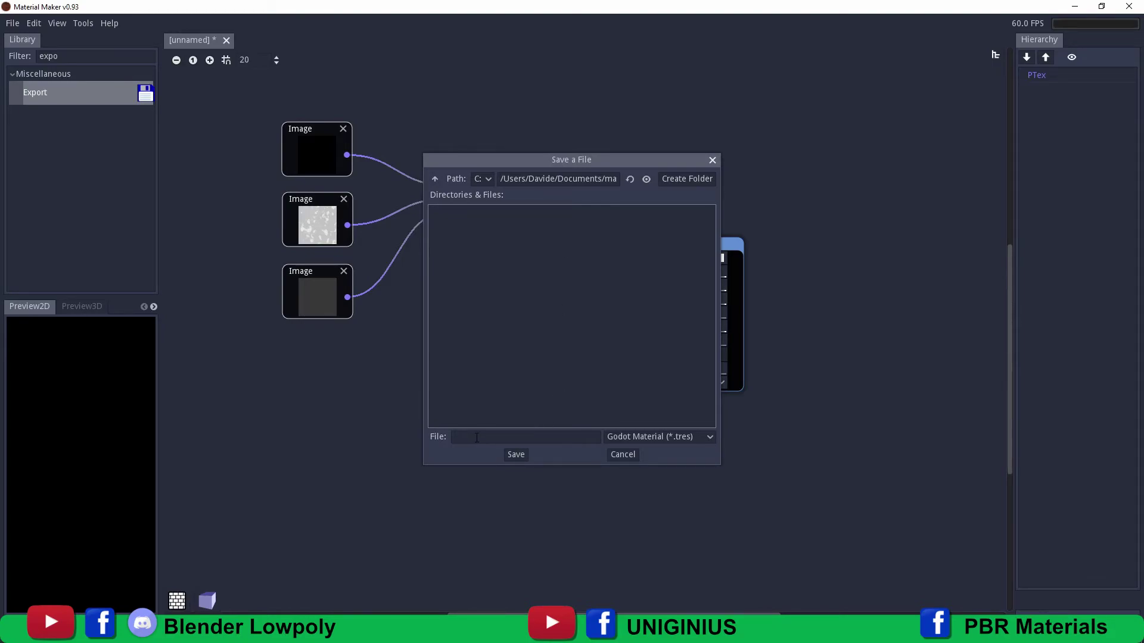
{"action": "left_click", "coordinate": [516, 454]}
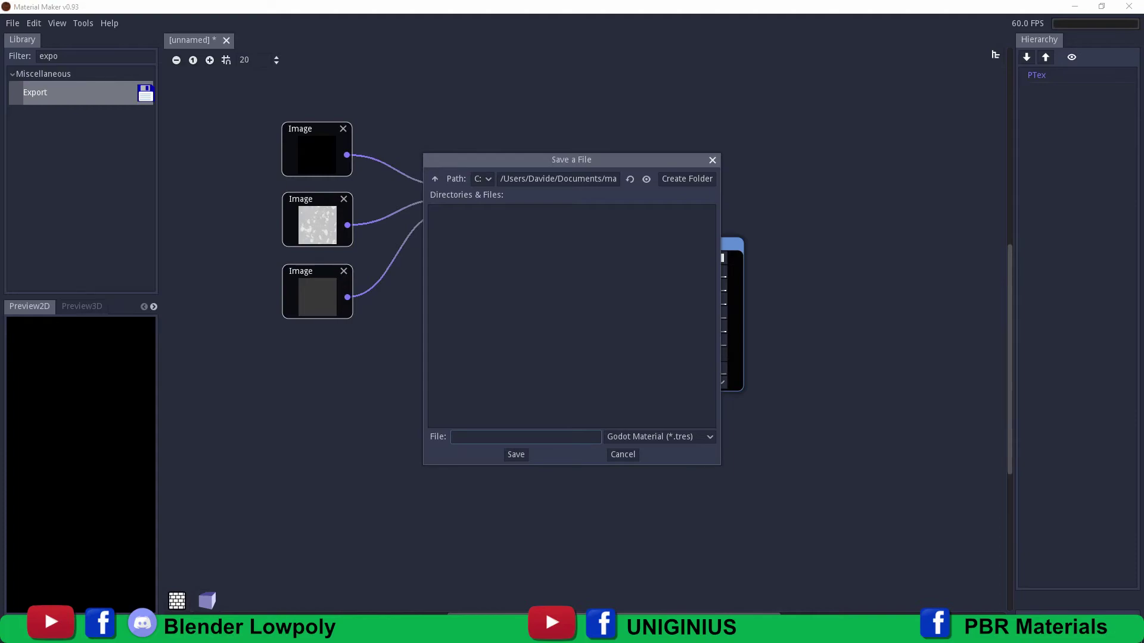
Step: Switch to File Explorer and create a folder named MM inside the Soil texture folder
{"action": "key", "text": "alt+Tab"}
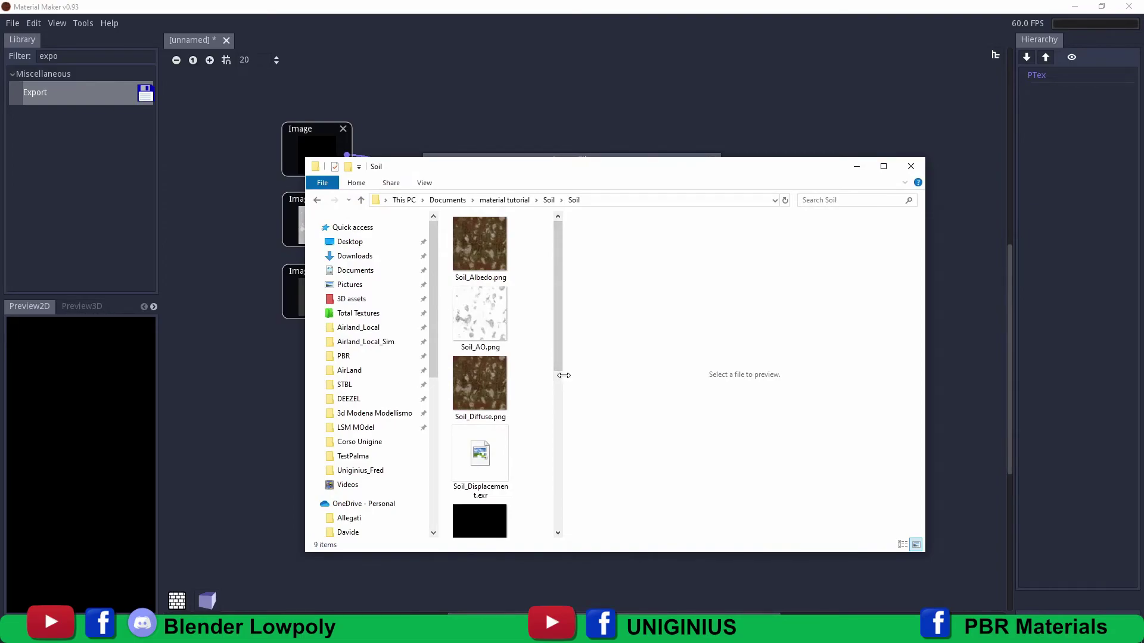
{"action": "left_click_drag", "start_coordinate": [565, 380], "coordinate": [768, 379]}
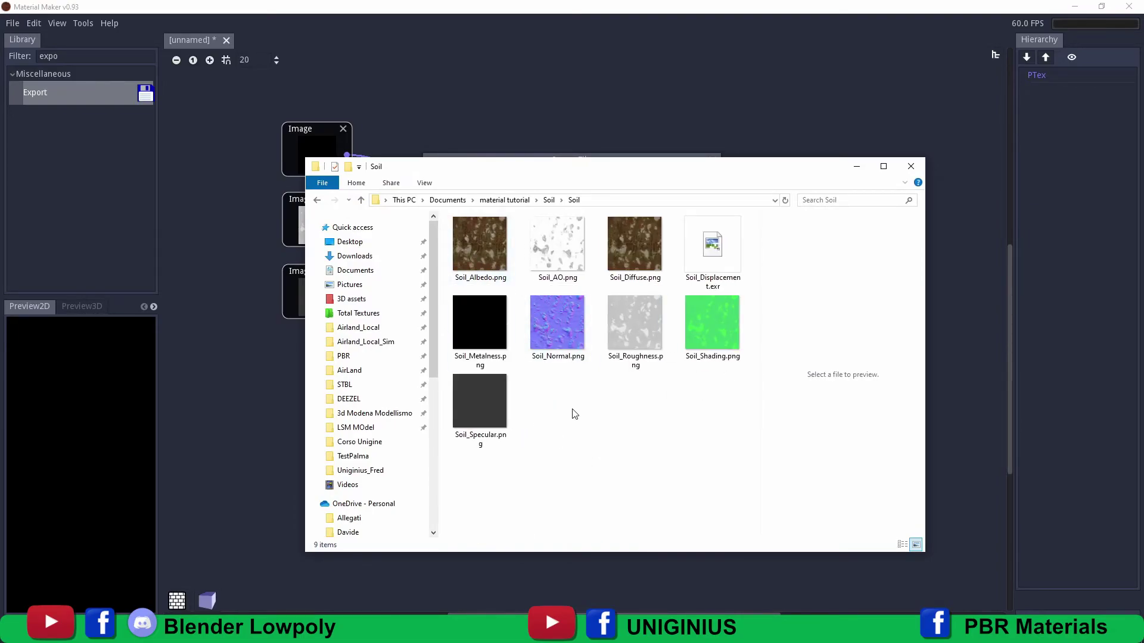
{"action": "left_click", "coordinate": [348, 166]}
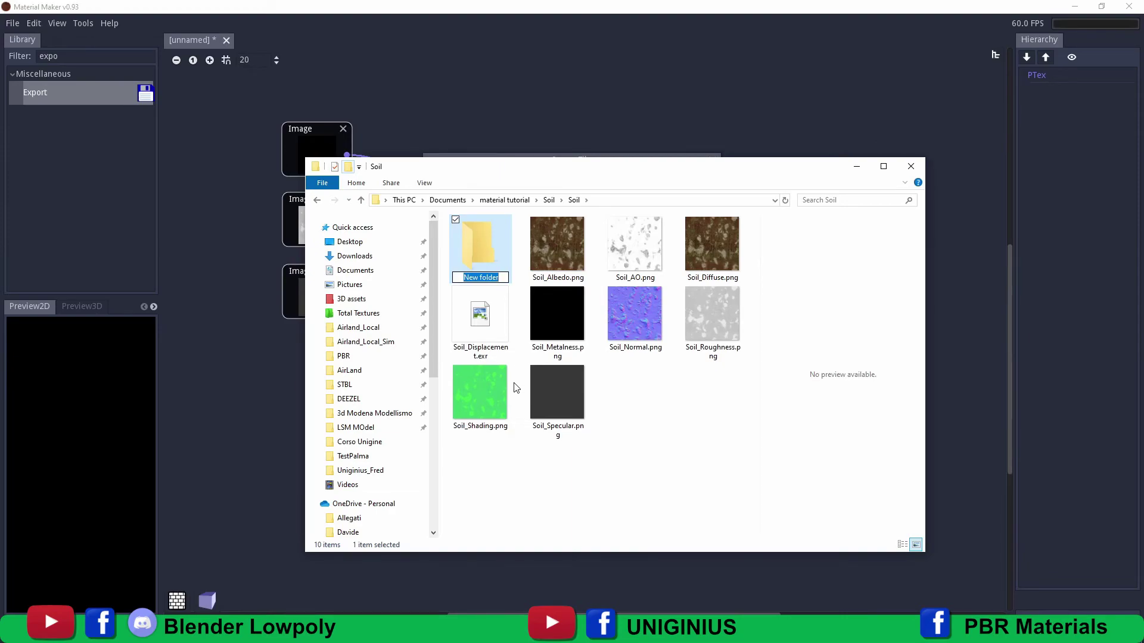
{"action": "type", "text": "MM"}
{"action": "key", "text": "Return"}
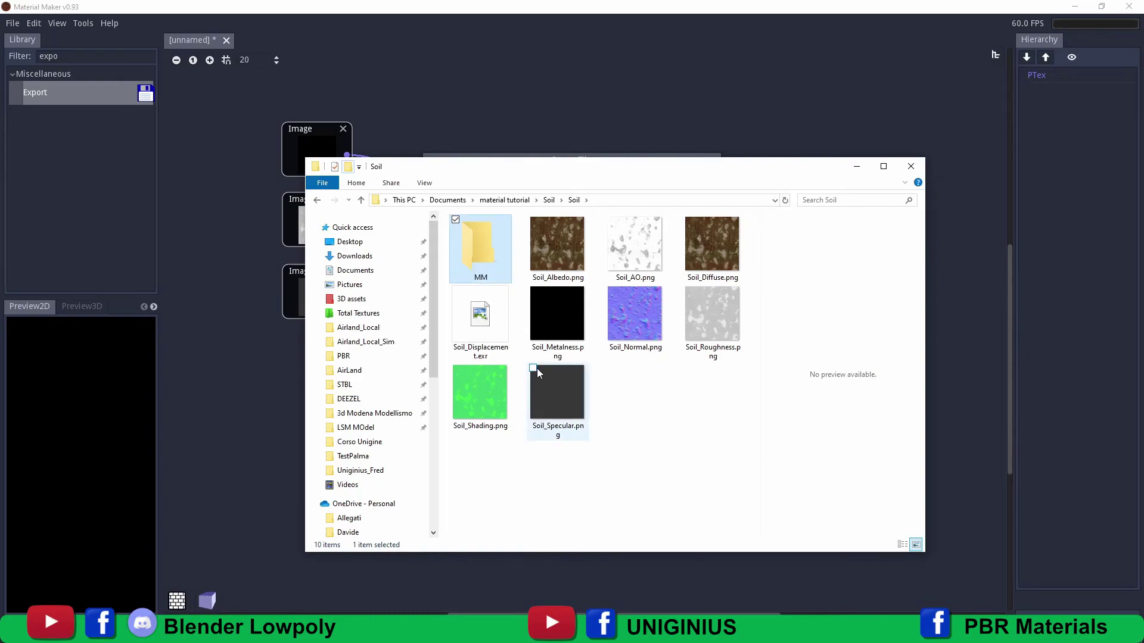
{"action": "left_click", "coordinate": [910, 166]}
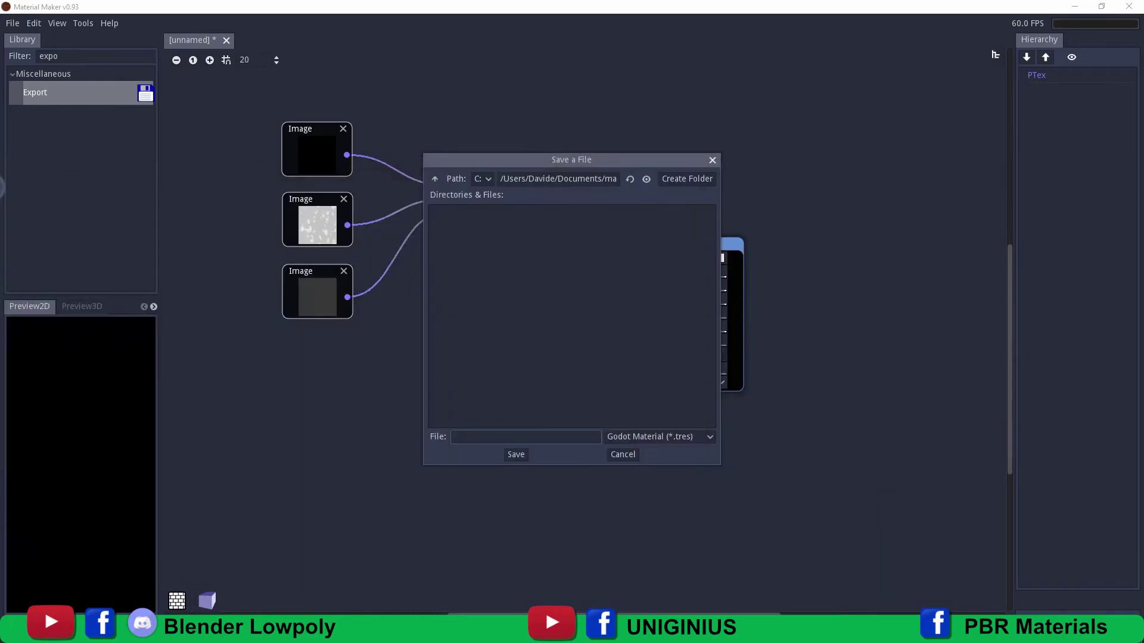
Step: Refresh the save dialog's file listing and save the export into the MM folder without a file name
{"action": "left_click_drag", "start_coordinate": [523, 160], "coordinate": [563, 256]}
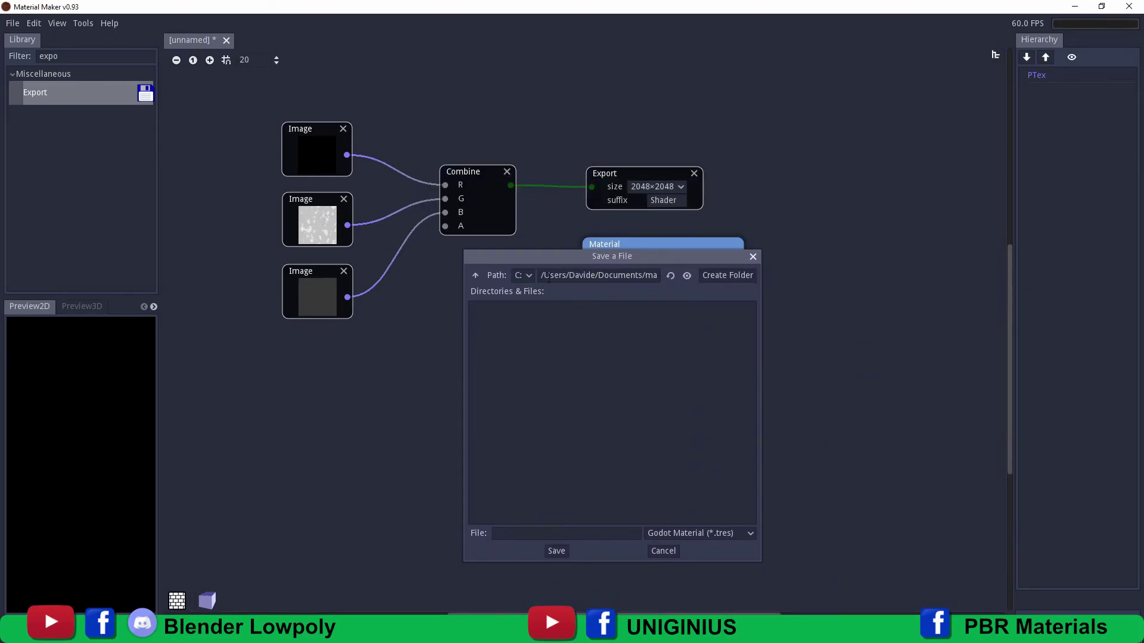
{"action": "left_click", "coordinate": [645, 276]}
{"action": "left_click_drag", "start_coordinate": [644, 276], "coordinate": [682, 275]}
{"action": "left_click", "coordinate": [670, 275]}
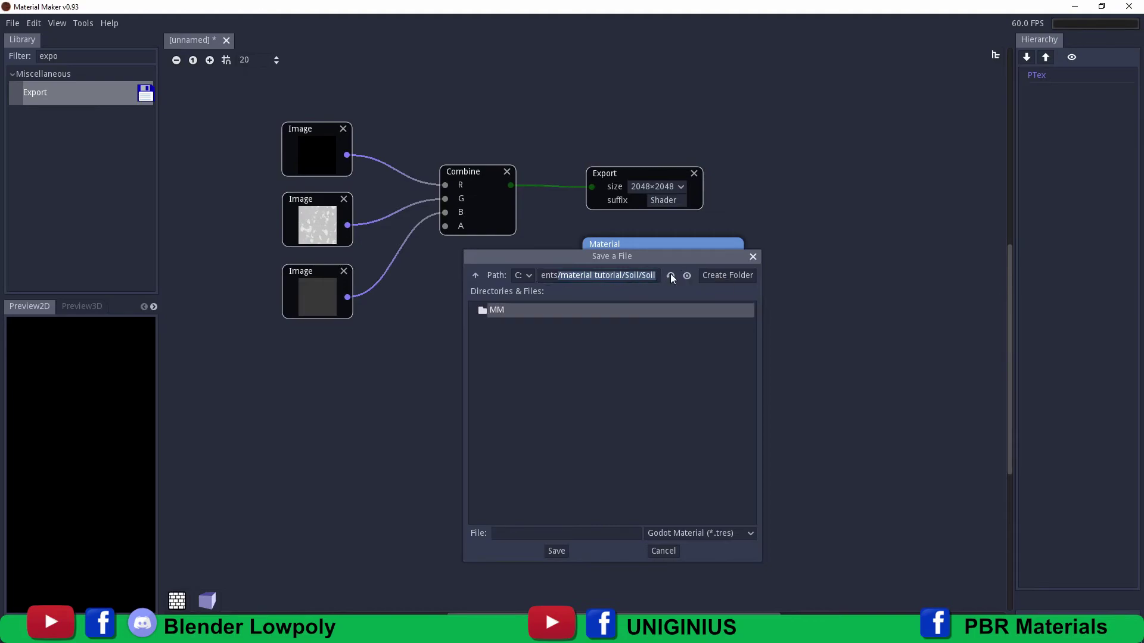
{"action": "double_click", "coordinate": [496, 312]}
{"action": "left_click", "coordinate": [555, 551]}
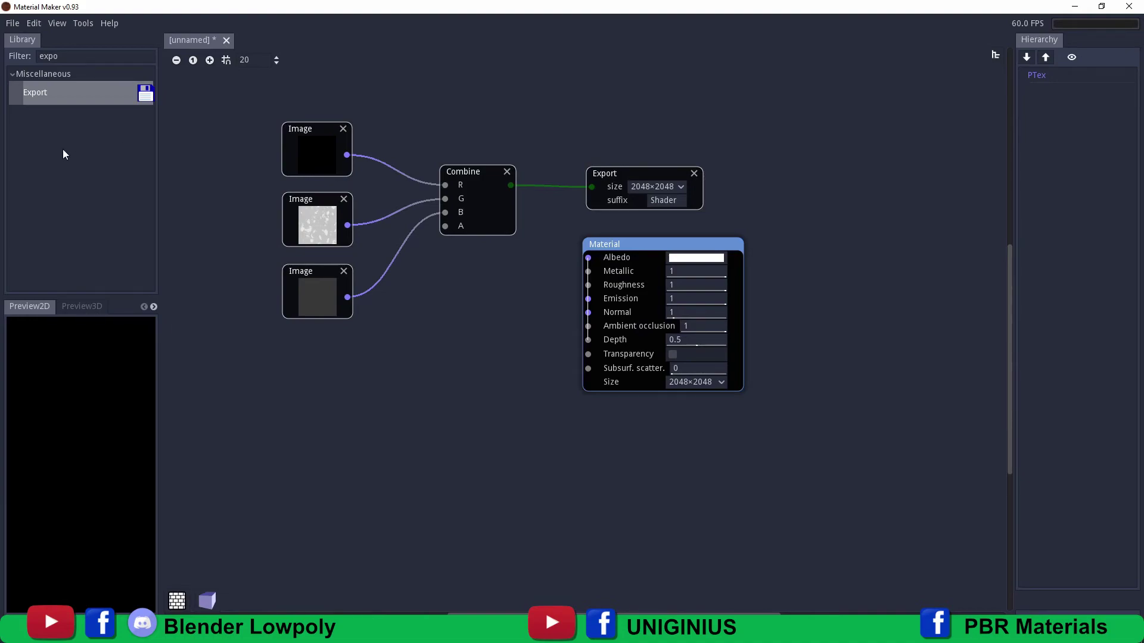
Step: Open the MM folder in File Explorer and rename the exported _Shader.png to soil_Shader.png
{"action": "left_click_drag", "start_coordinate": [875, 215], "coordinate": [741, 132]}
{"action": "left_click", "coordinate": [630, 224]}
{"action": "double_click", "coordinate": [630, 224]}
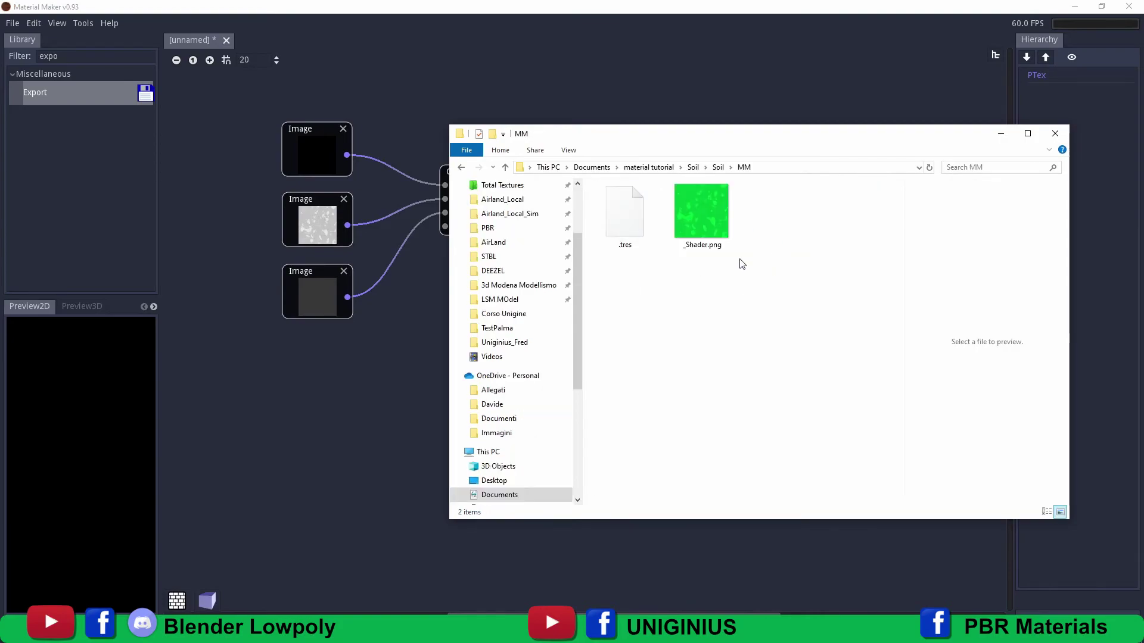
{"action": "left_click", "coordinate": [709, 215]}
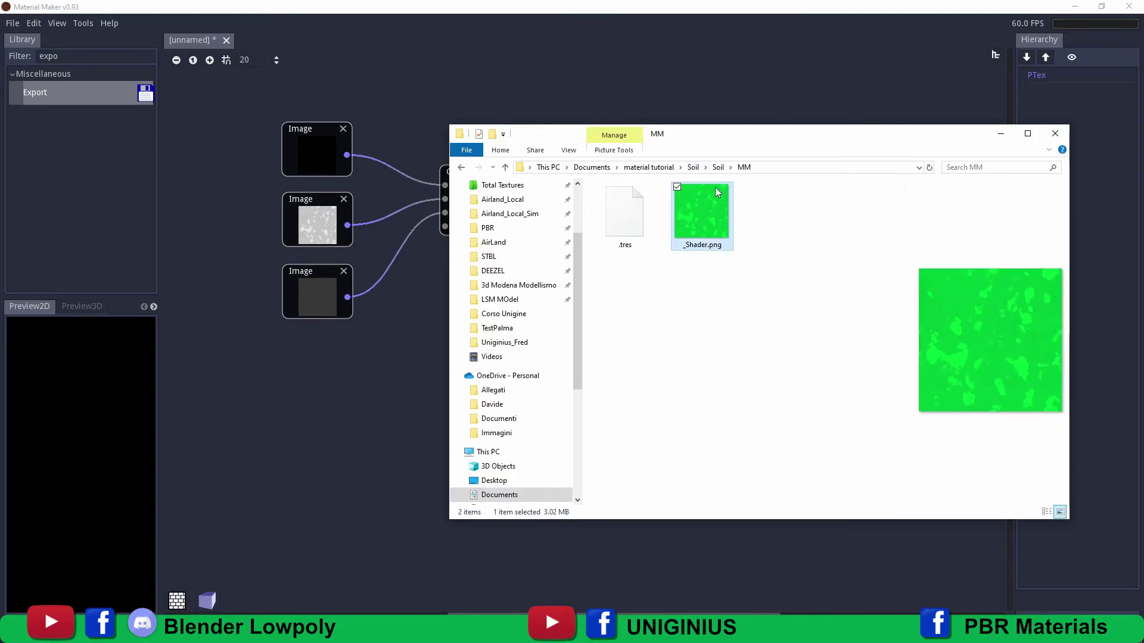
{"action": "left_click_drag", "start_coordinate": [715, 140], "coordinate": [659, 236]}
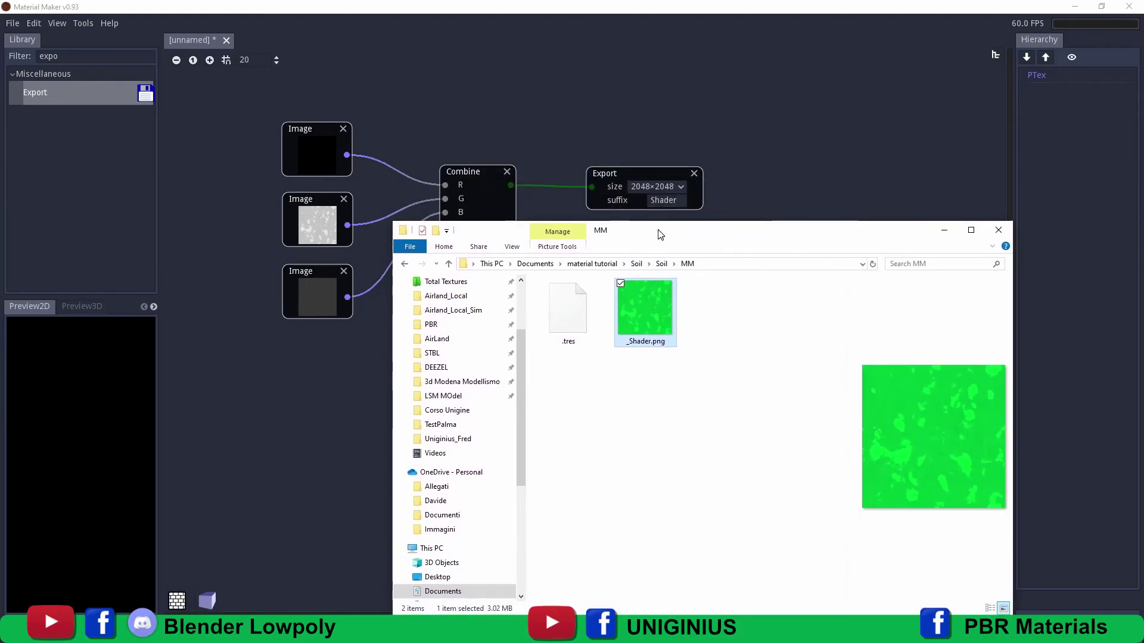
{"action": "left_click", "coordinate": [631, 348]}
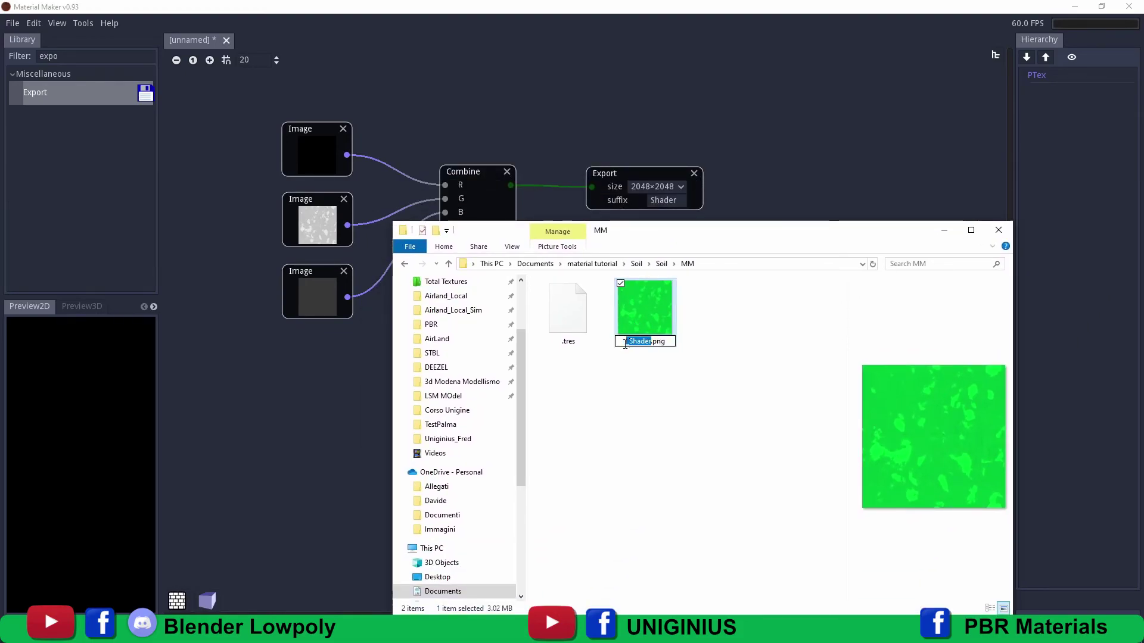
{"action": "type", "text": "soil"}
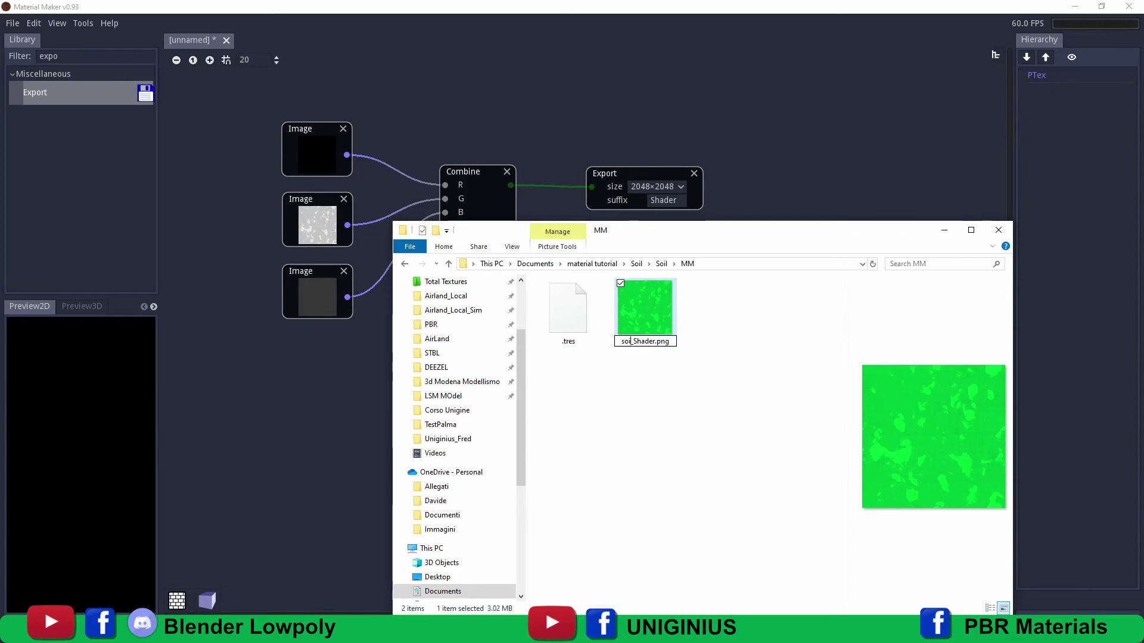
{"action": "key", "text": "Return"}
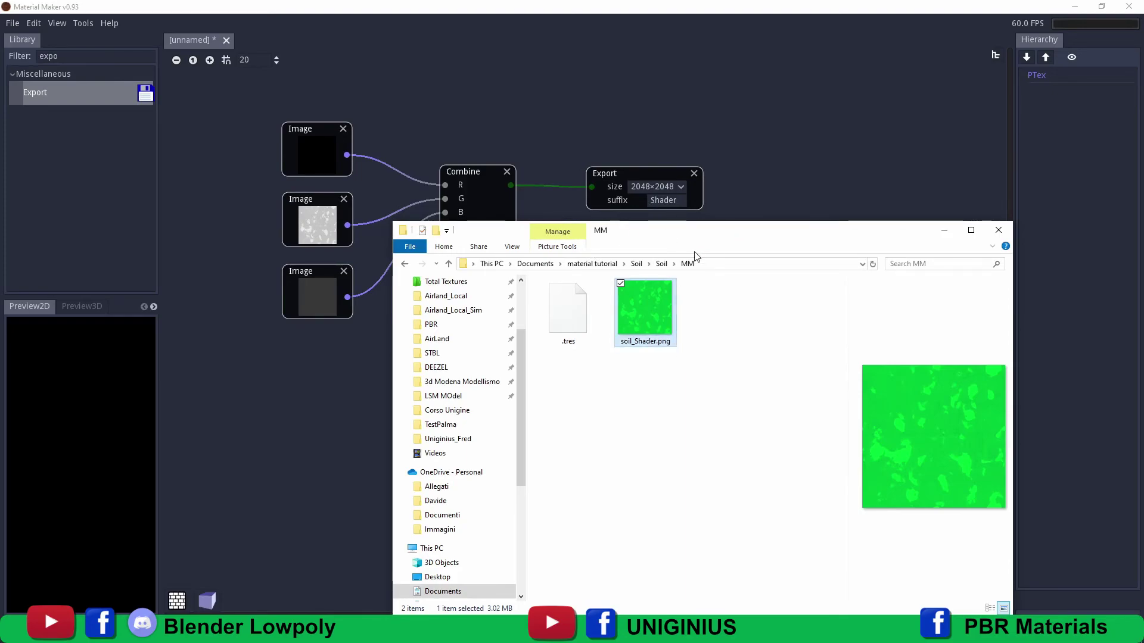
Step: Switch to UnigineEditor and import soil_Shader.png, Soil_Albedo.png and Soil_Normal.png from File Explorer into demo's New Folder, using the default import settings for the shader texture
{"action": "key", "text": "alt+Tab"}
{"action": "key", "text": "alt+Tab"}
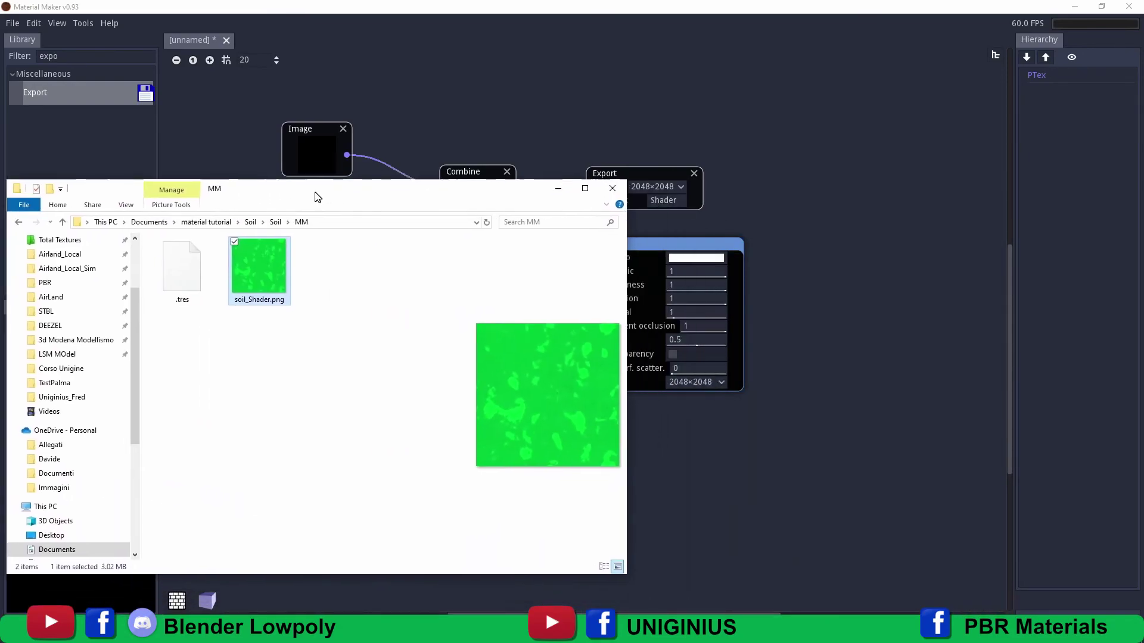
{"action": "left_click_drag", "start_coordinate": [466, 192], "coordinate": [548, 184]}
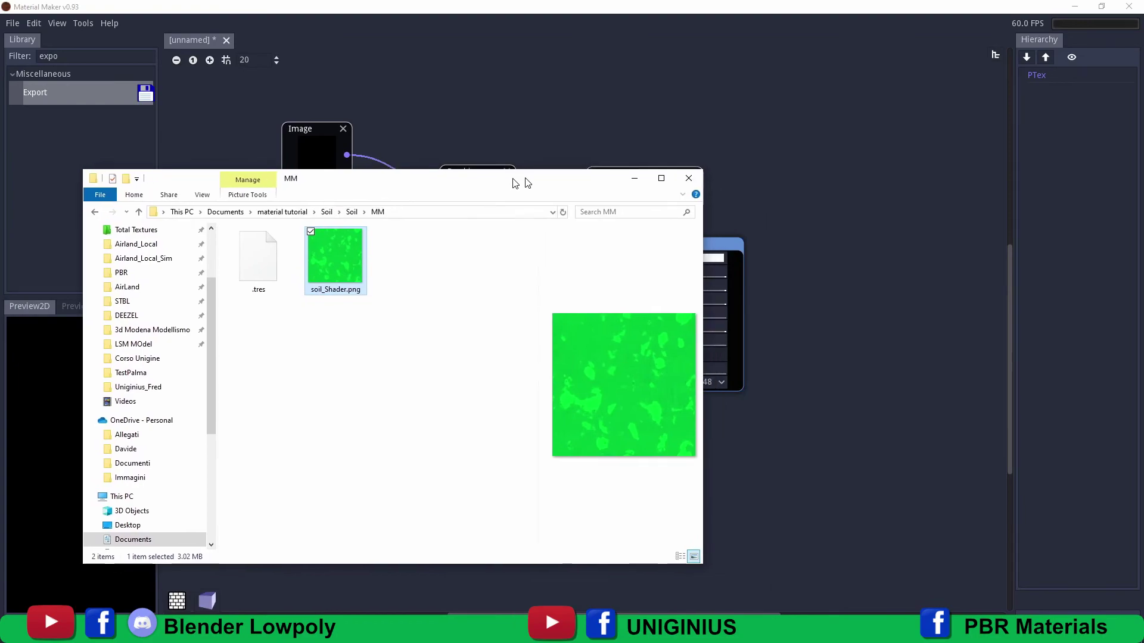
{"action": "key", "text": "alt+Tab"}
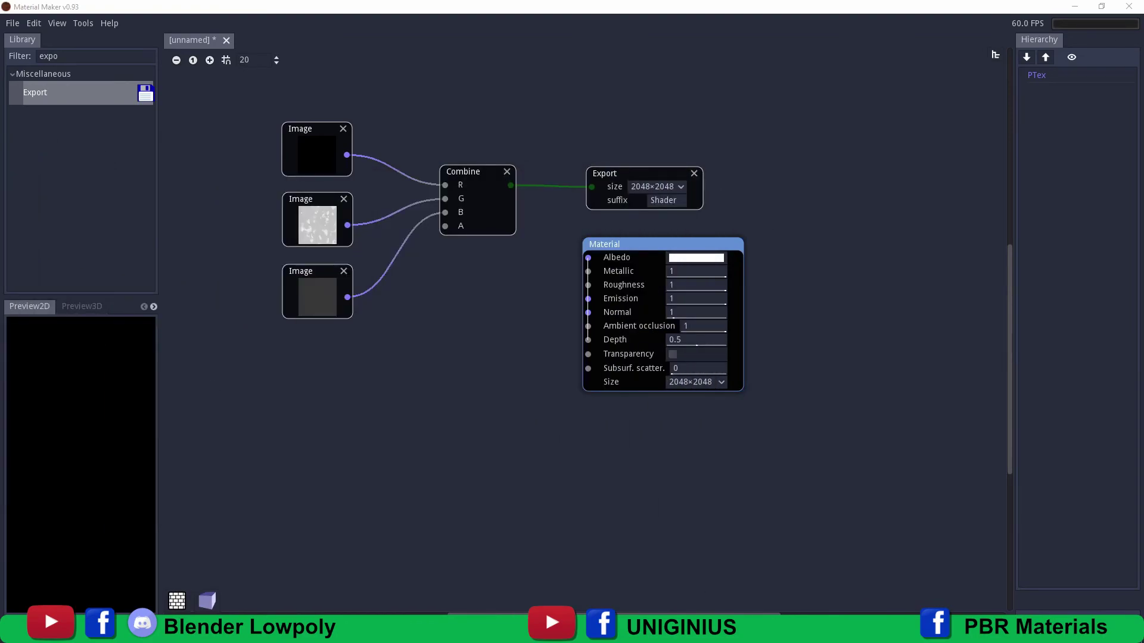
{"action": "key", "text": "alt+Tab"}
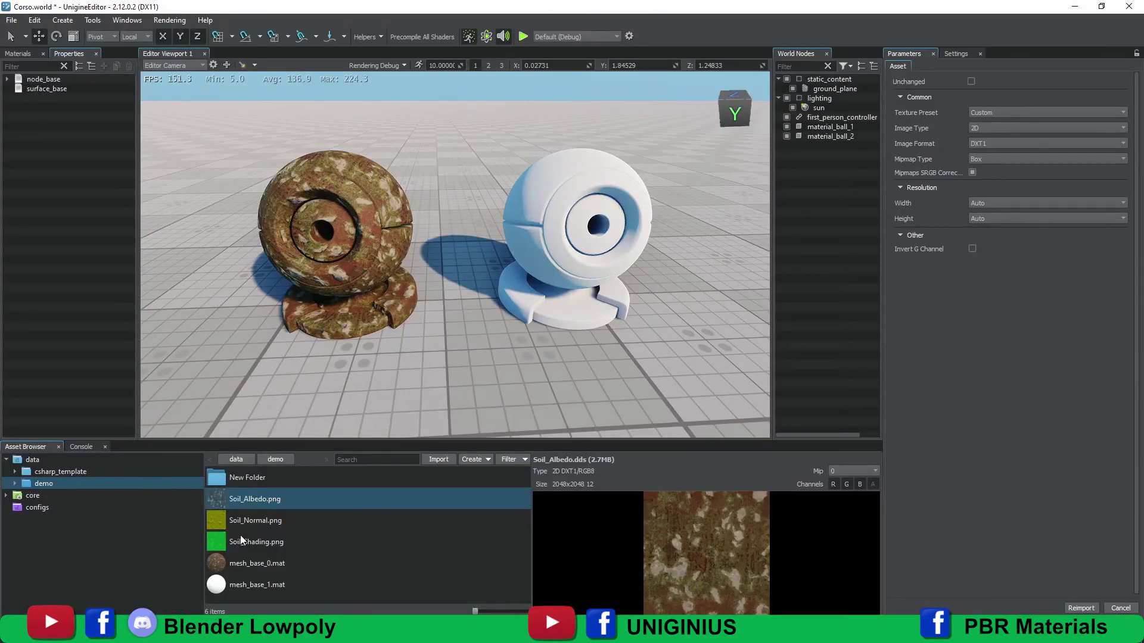
{"action": "double_click", "coordinate": [223, 480]}
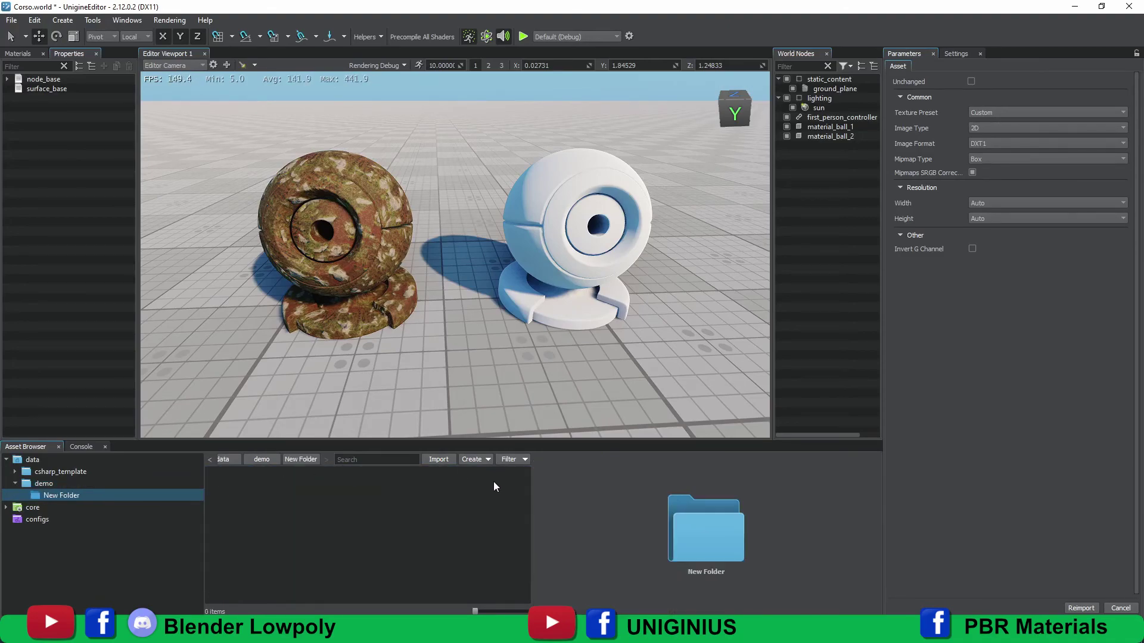
{"action": "left_click_drag", "start_coordinate": [494, 482], "coordinate": [388, 549]}
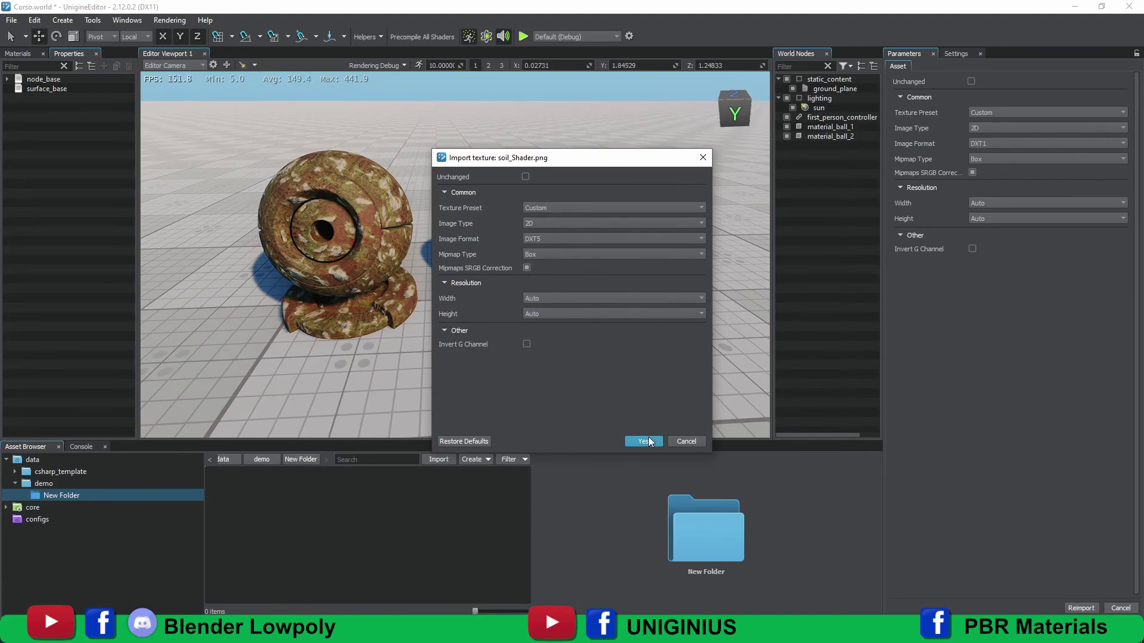
{"action": "left_click", "coordinate": [642, 441]}
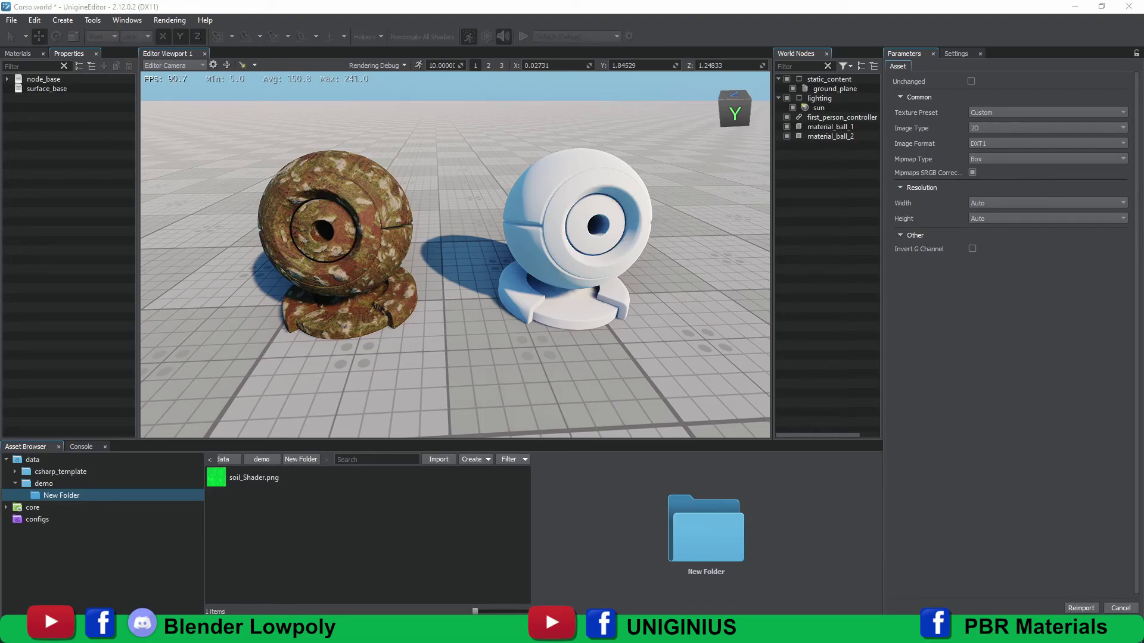
{"action": "left_click_drag", "start_coordinate": [234, 536], "coordinate": [327, 543]}
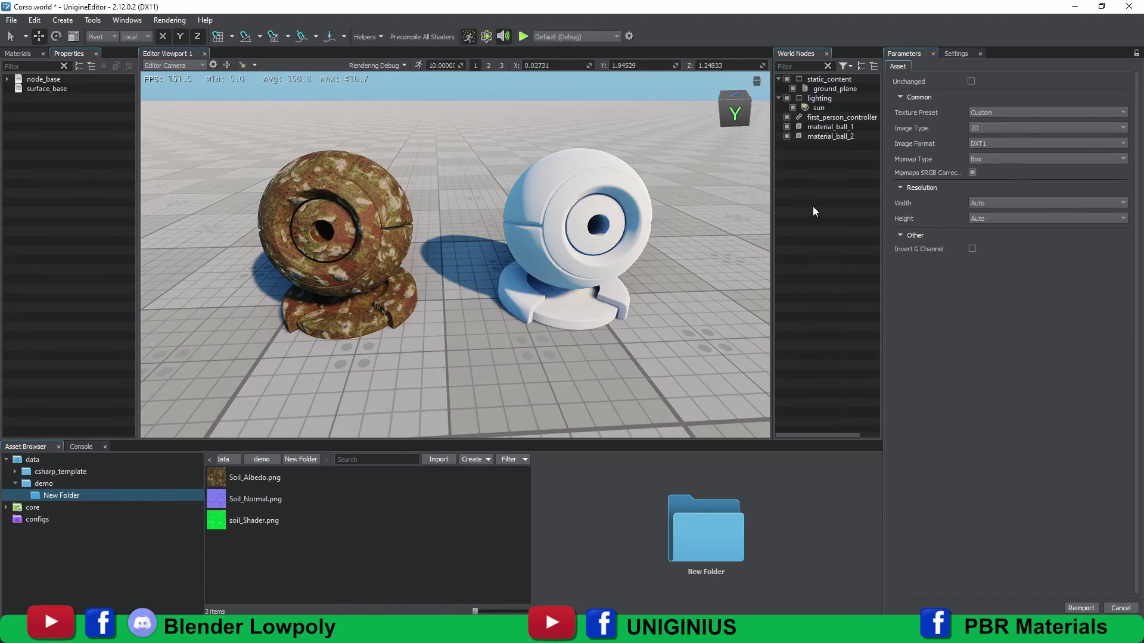
Step: Assign Soil_Albedo.png and Soil_Normal.png to material_ball_2's Albedo and Normal textures, applying the normal map preset
{"action": "left_click", "coordinate": [582, 193]}
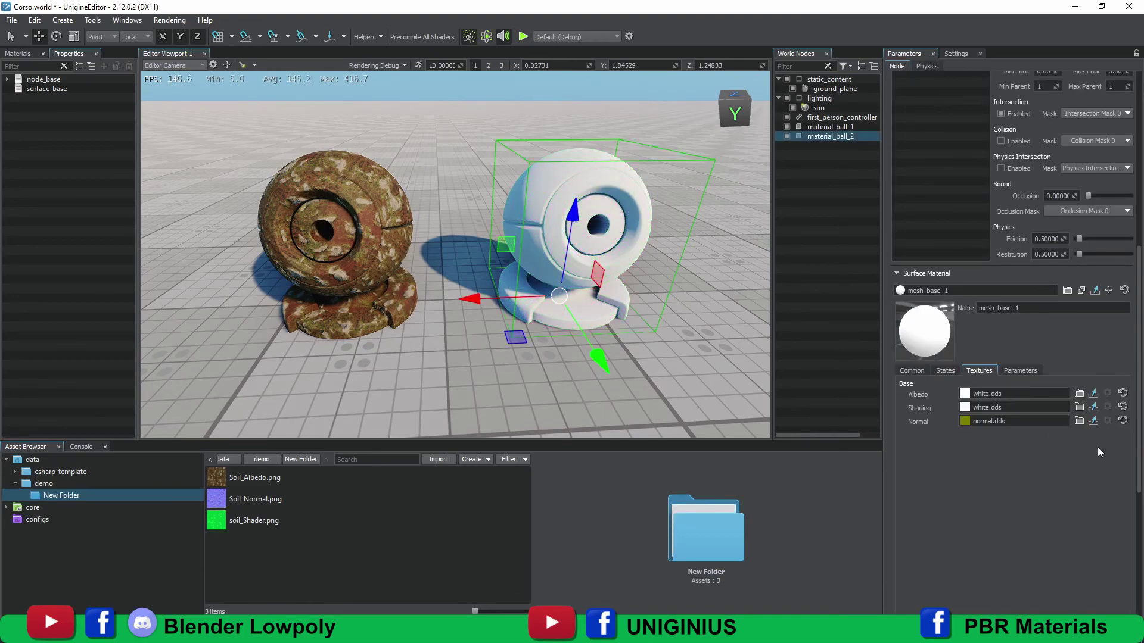
{"action": "left_click_drag", "start_coordinate": [253, 478], "coordinate": [1029, 395]}
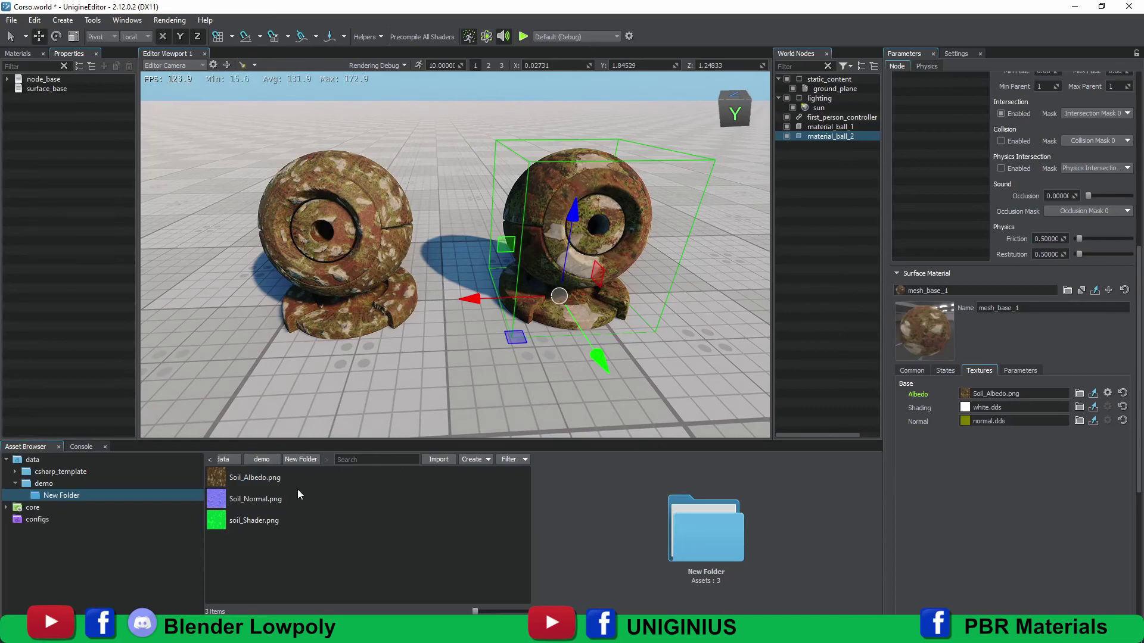
{"action": "left_click_drag", "start_coordinate": [235, 499], "coordinate": [1007, 421]}
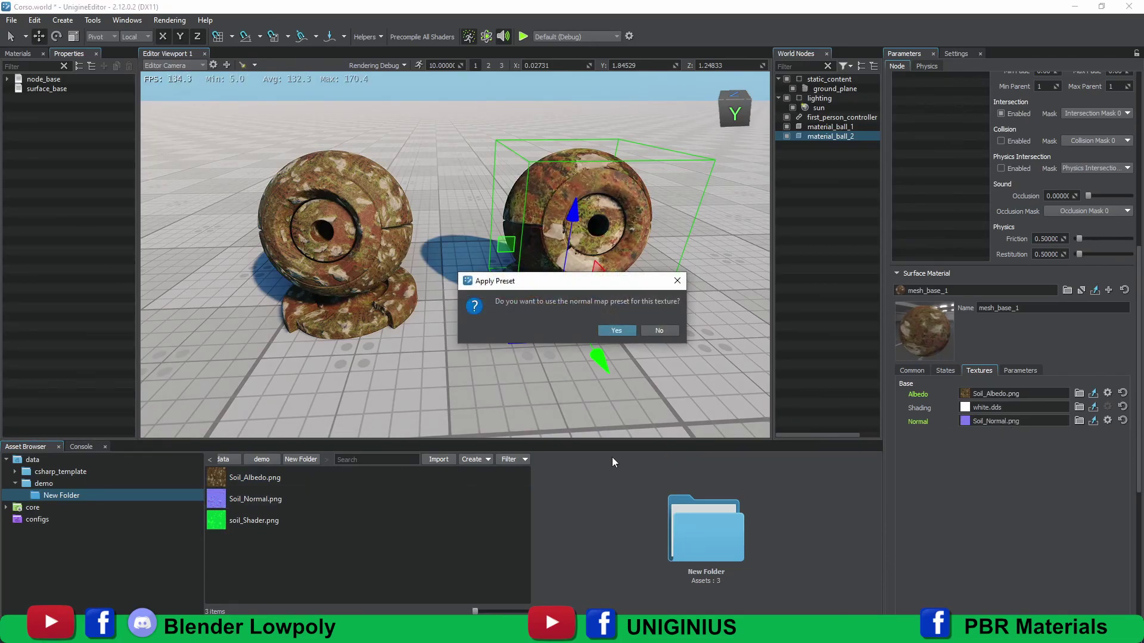
{"action": "left_click", "coordinate": [616, 331]}
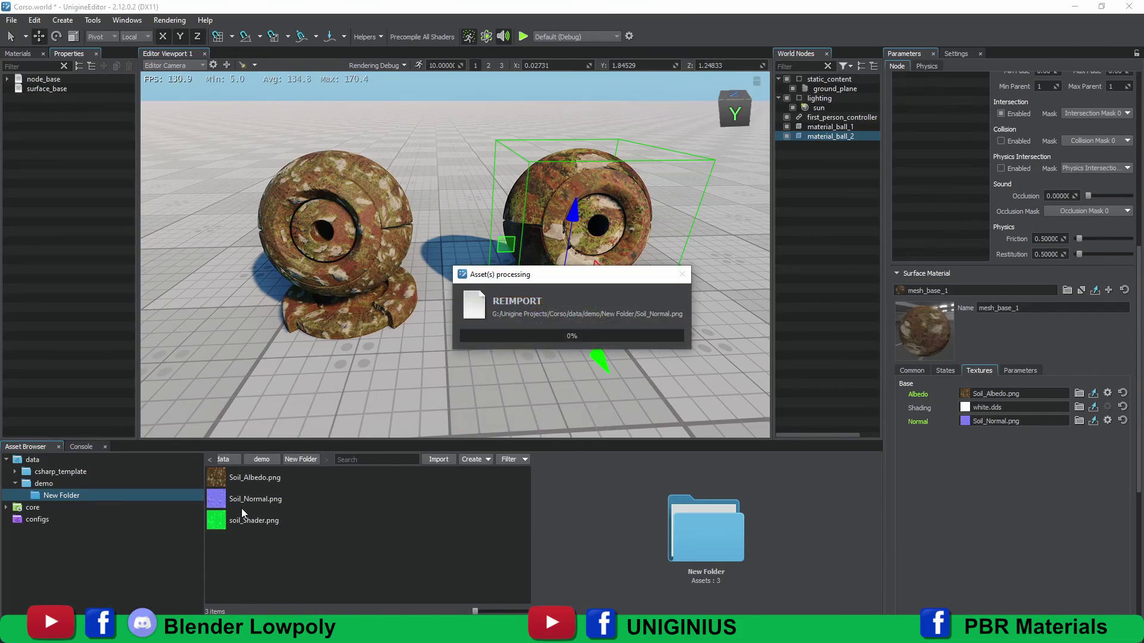
Step: Assign soil_Shader.png to material_ball_2's Shading texture and show material_ball_1's surface material parameters for comparison
{"action": "mouse_move", "coordinate": [241, 520]}
{"action": "left_mouse_down"}
{"action": "mouse_move", "coordinate": [875, 462]}
{"action": "mouse_move", "coordinate": [996, 408]}
{"action": "left_mouse_up"}
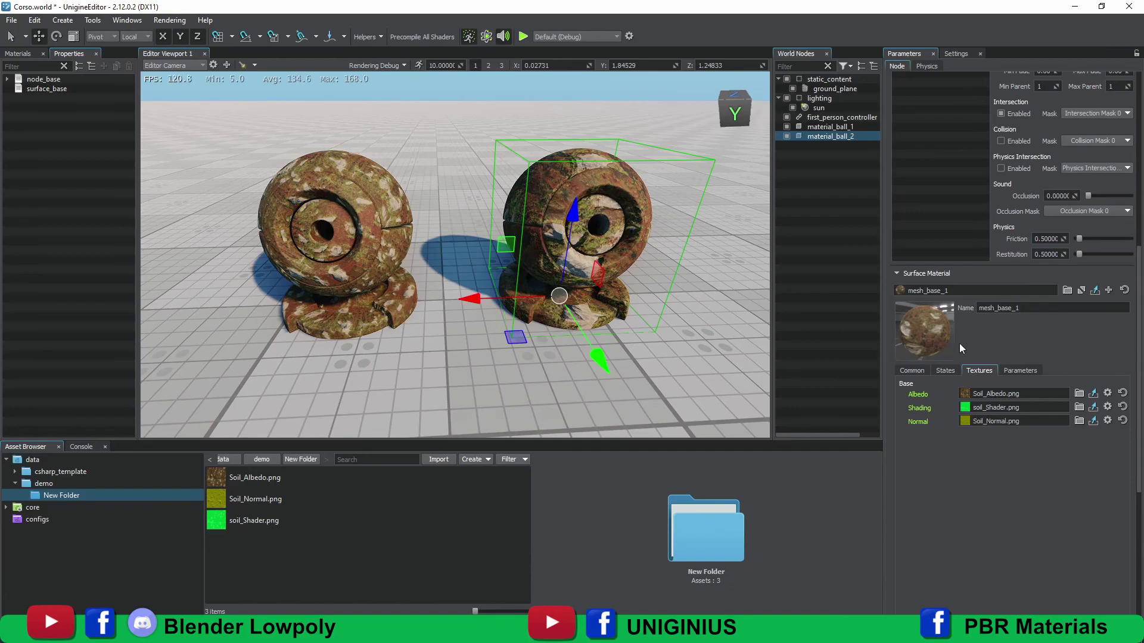
{"action": "left_click", "coordinate": [380, 236]}
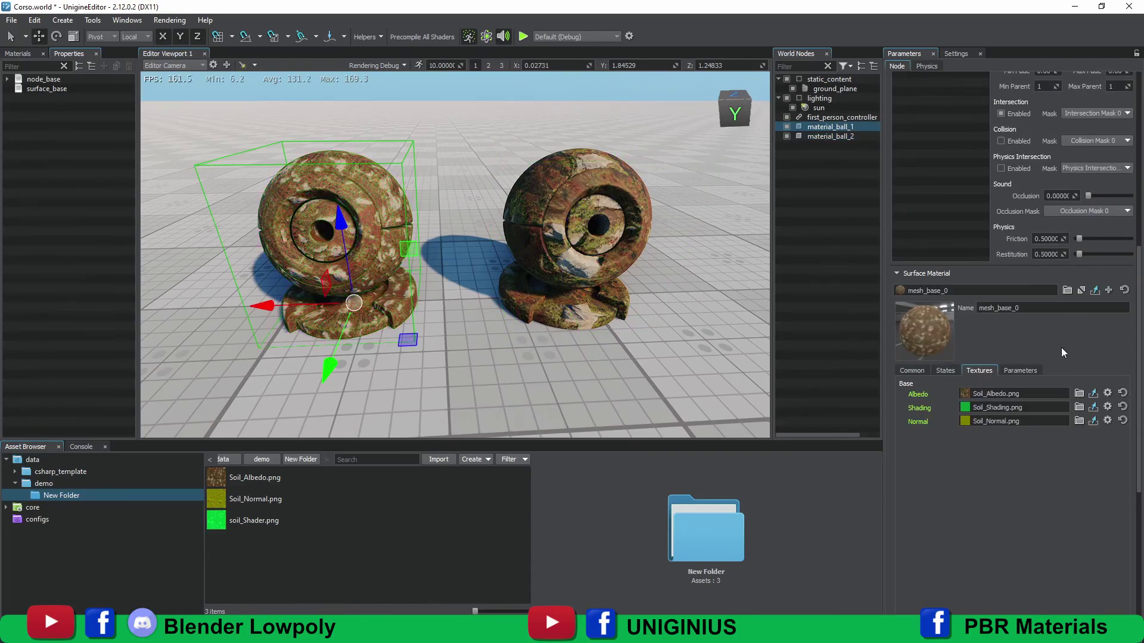
{"action": "left_click", "coordinate": [1022, 370]}
Step: Set the first three UV Transform values of material_ball_2's surface material to 5 and compare it with material_ball_1
{"action": "left_click", "coordinate": [613, 196]}
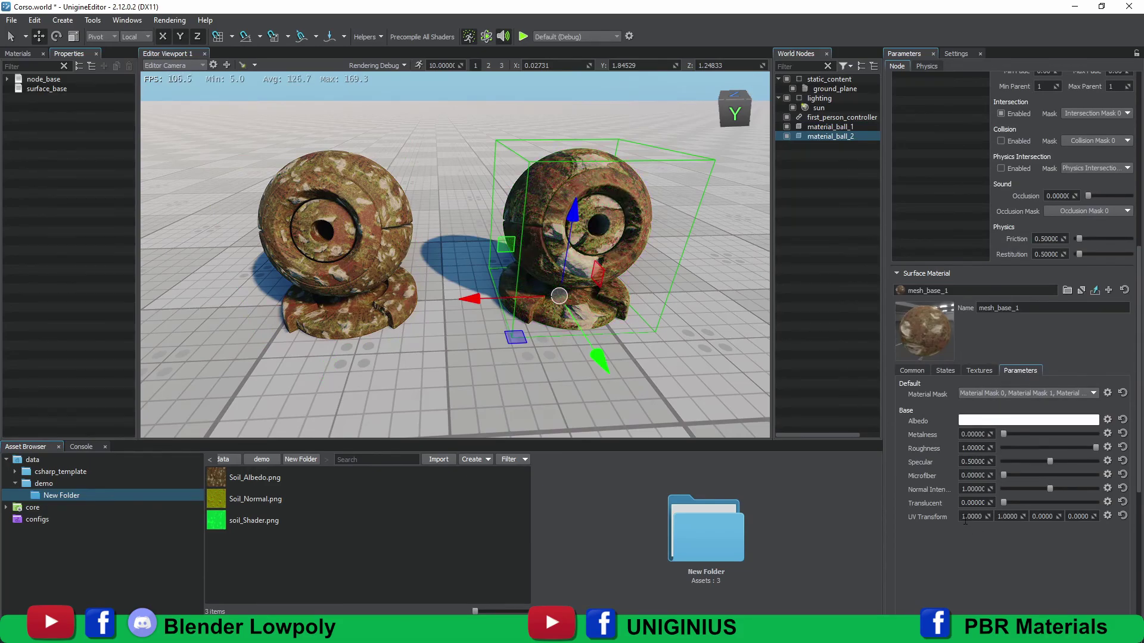
{"action": "type", "text": "5"}
{"action": "key", "text": "Tab"}
{"action": "type", "text": "5"}
{"action": "key", "text": "Tab"}
{"action": "type", "text": "5"}
{"action": "key", "text": "Return"}
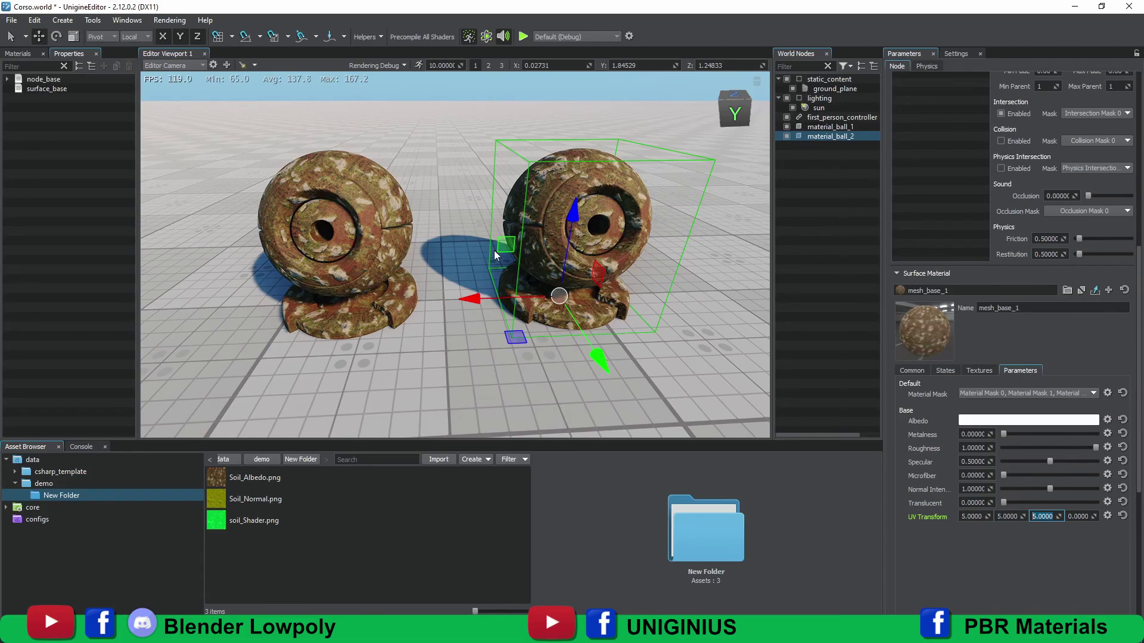
{"action": "scroll", "coordinate": [494, 249], "scroll_direction": "up", "scroll_amount": 1}
{"action": "right_click_drag", "start_coordinate": [542, 285], "coordinate": [484, 343]}
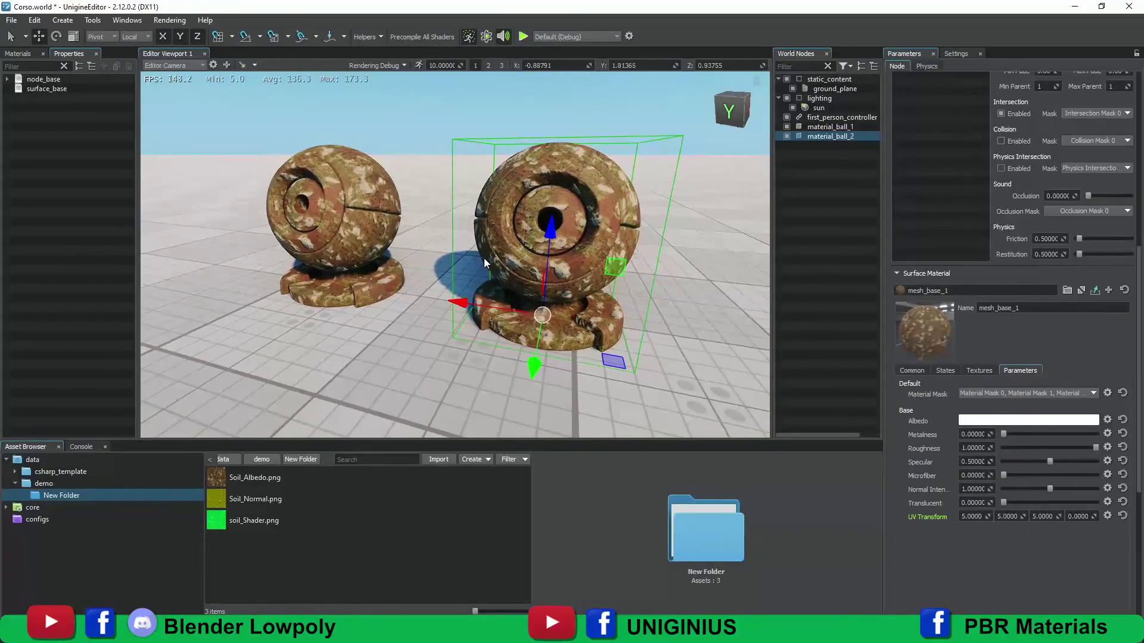
{"action": "right_click_drag", "start_coordinate": [484, 259], "coordinate": [523, 282]}
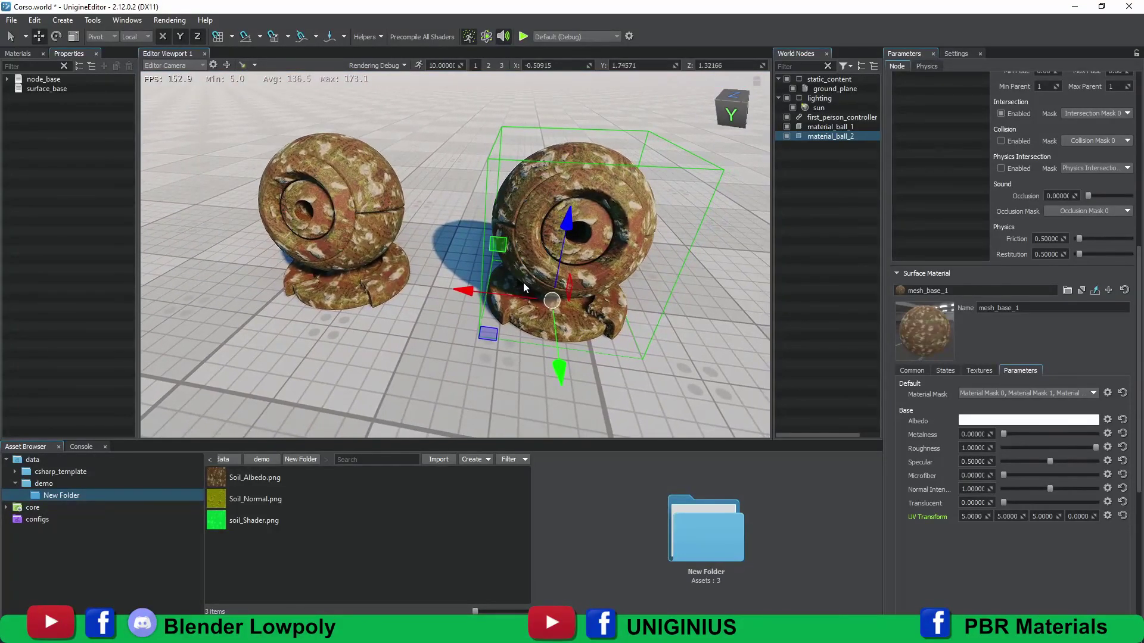